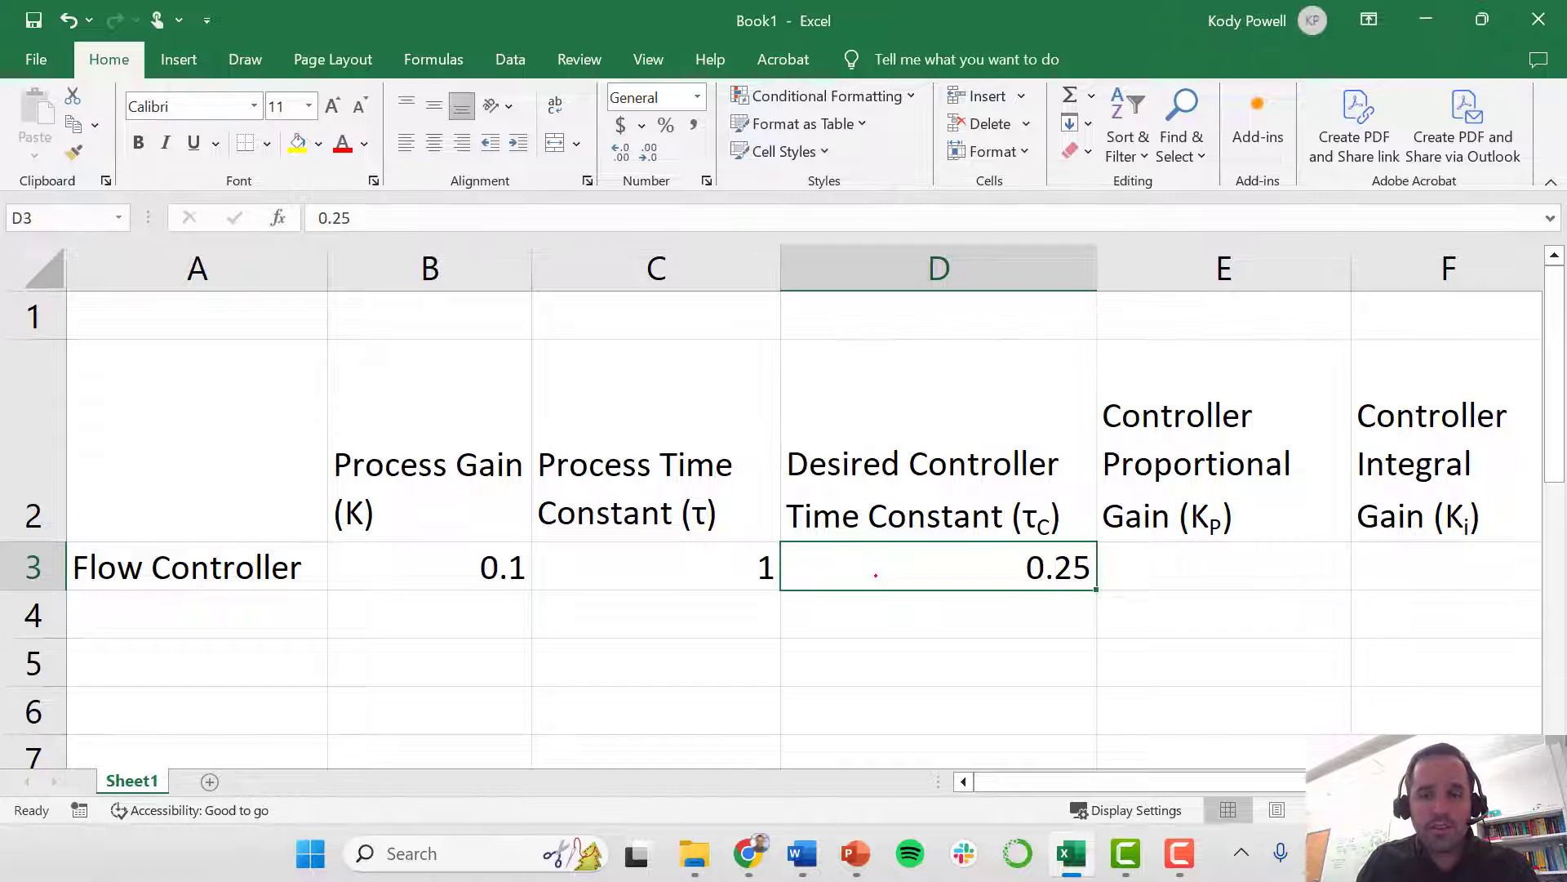
Calculate the flow controller's proportional gain in E3 with the formula =C3/(B3*D3)
key(Down)
key(Up)
key(Right)
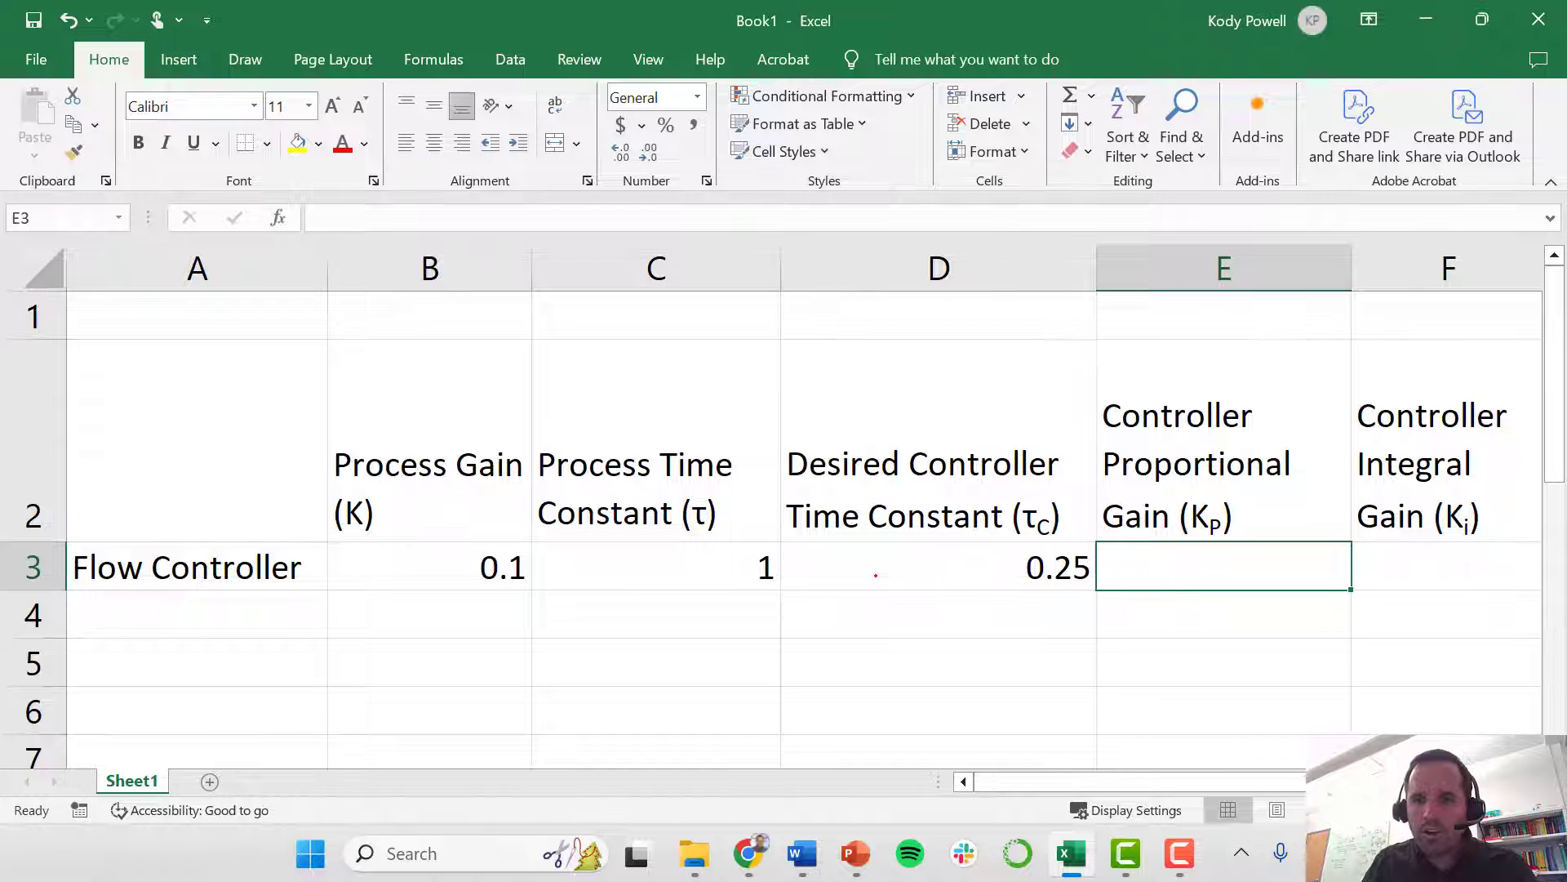
text(=)
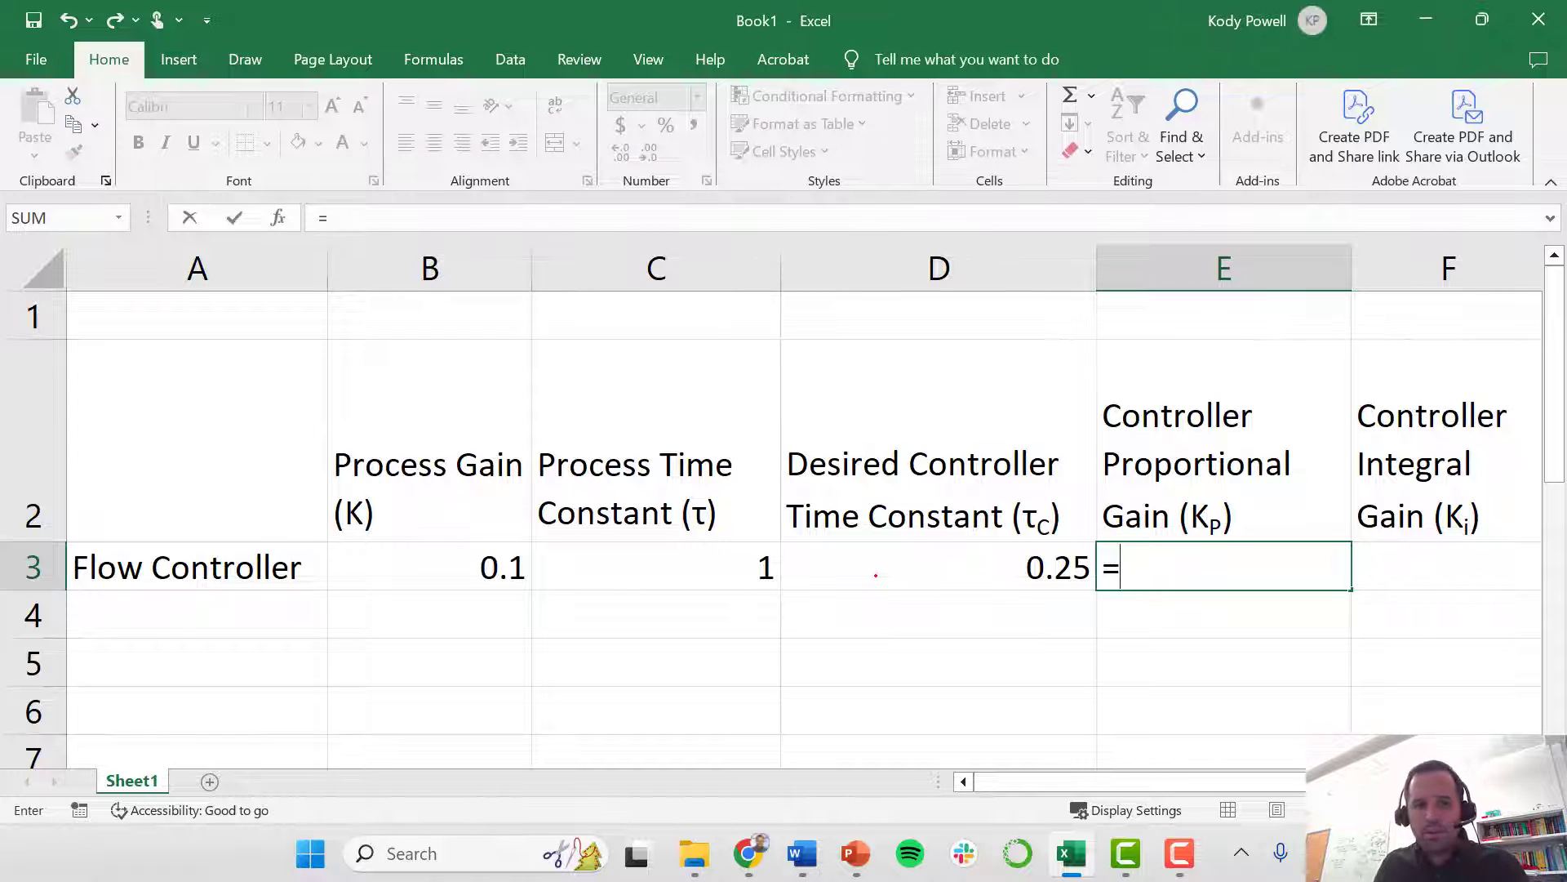
click(616, 557)
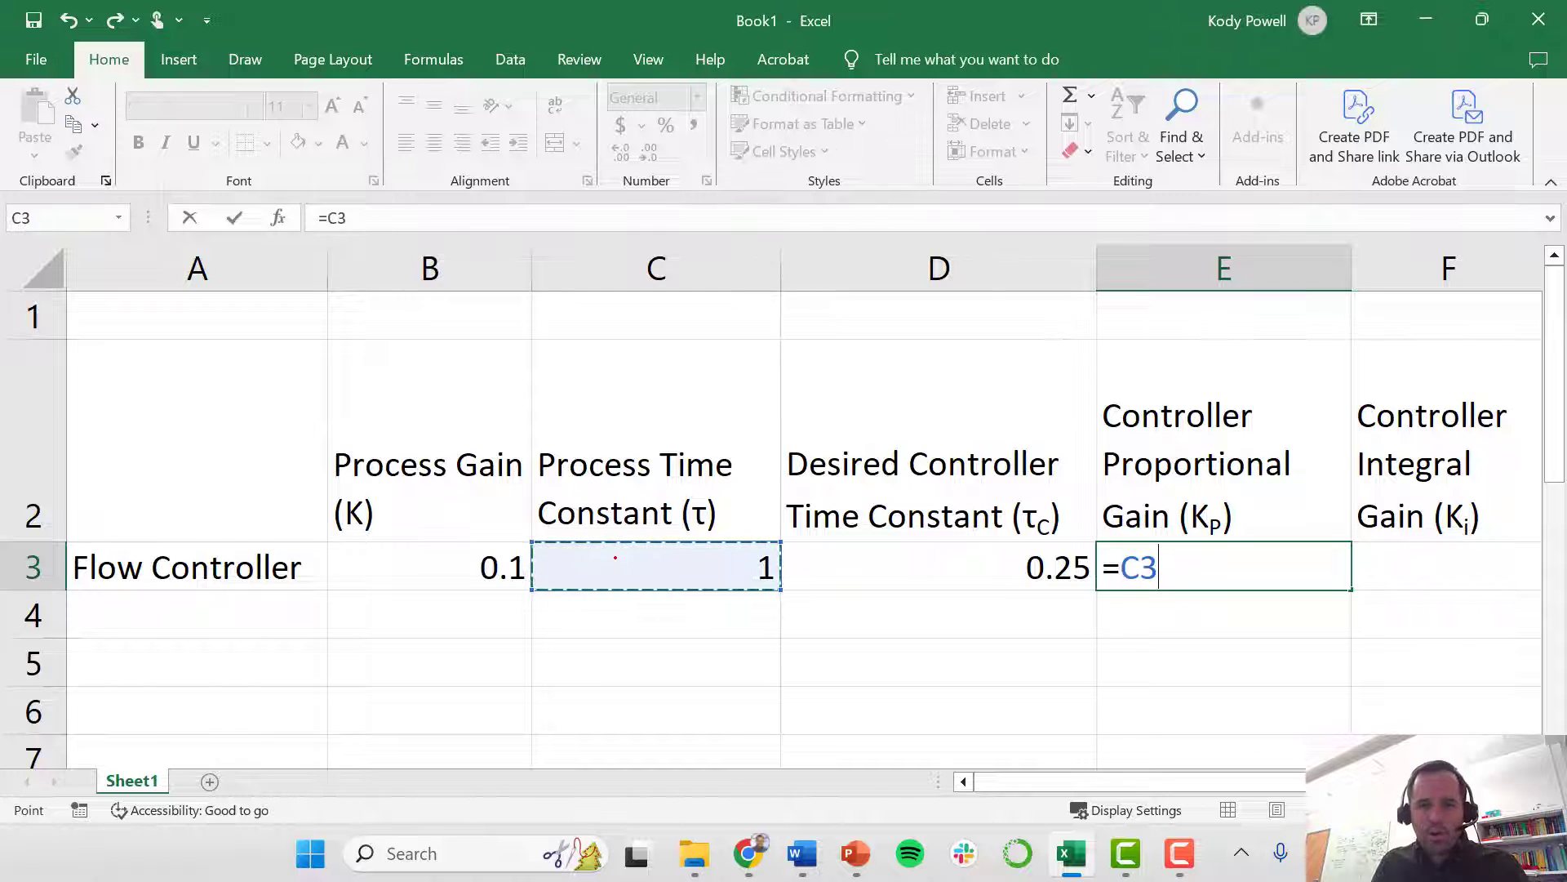
text(/()
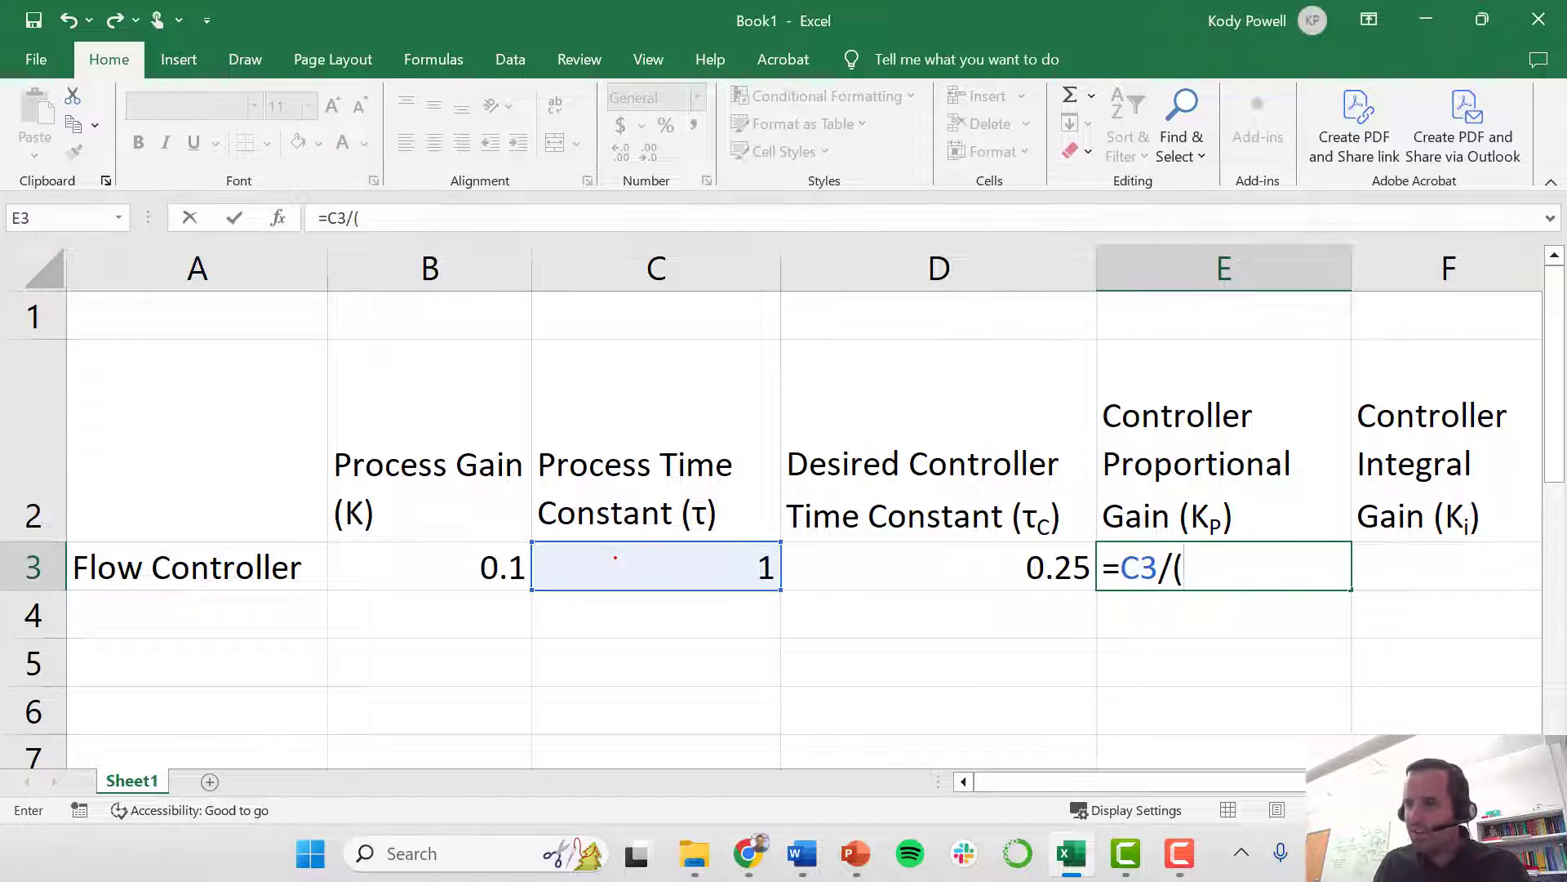
click(417, 562)
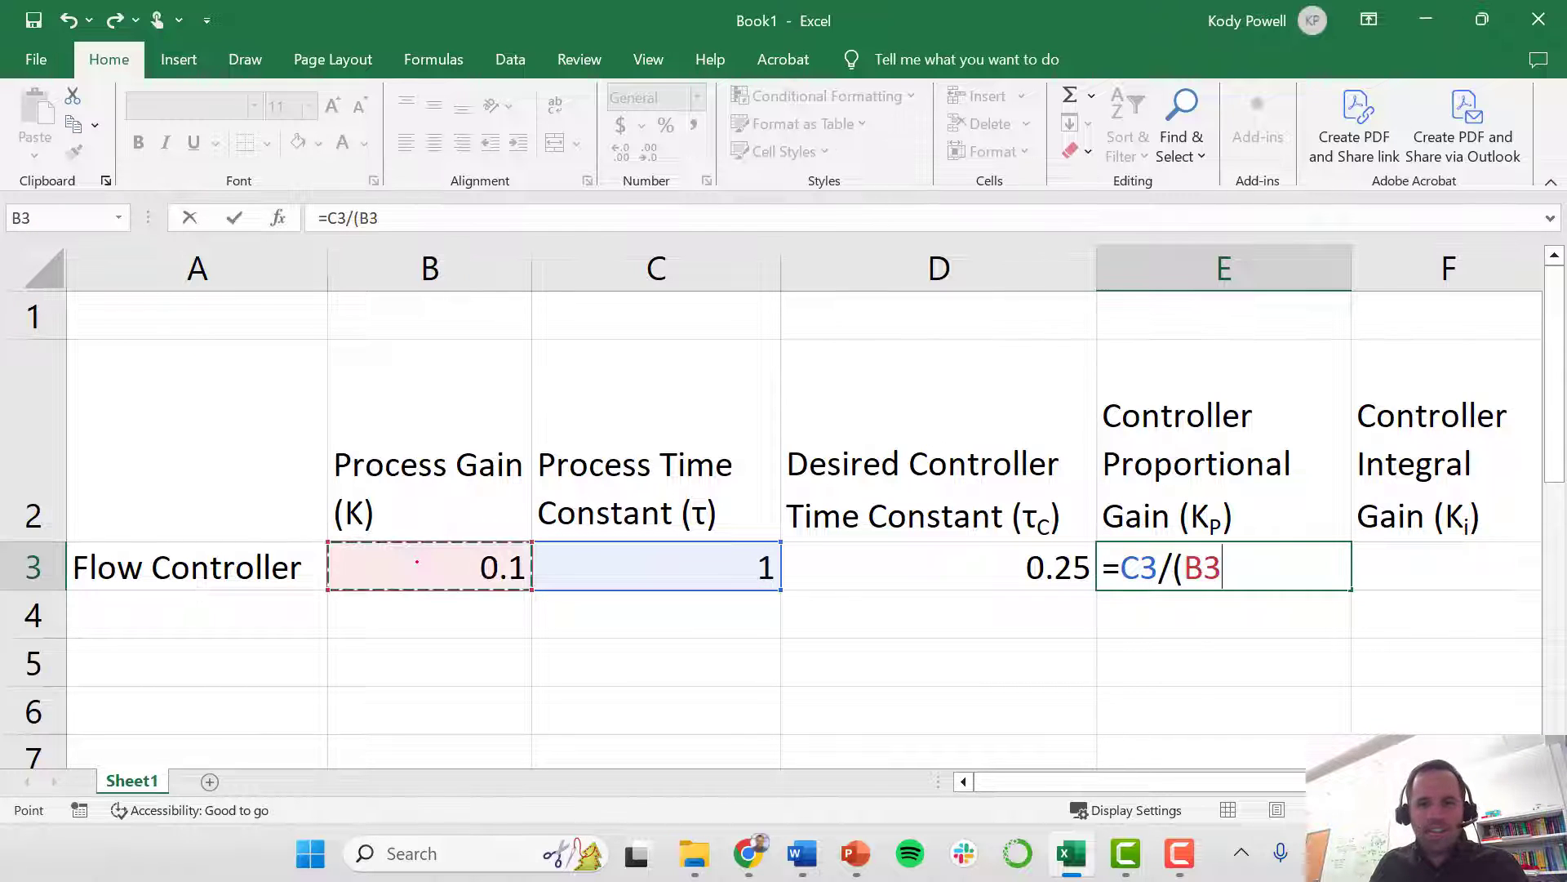
text(*)
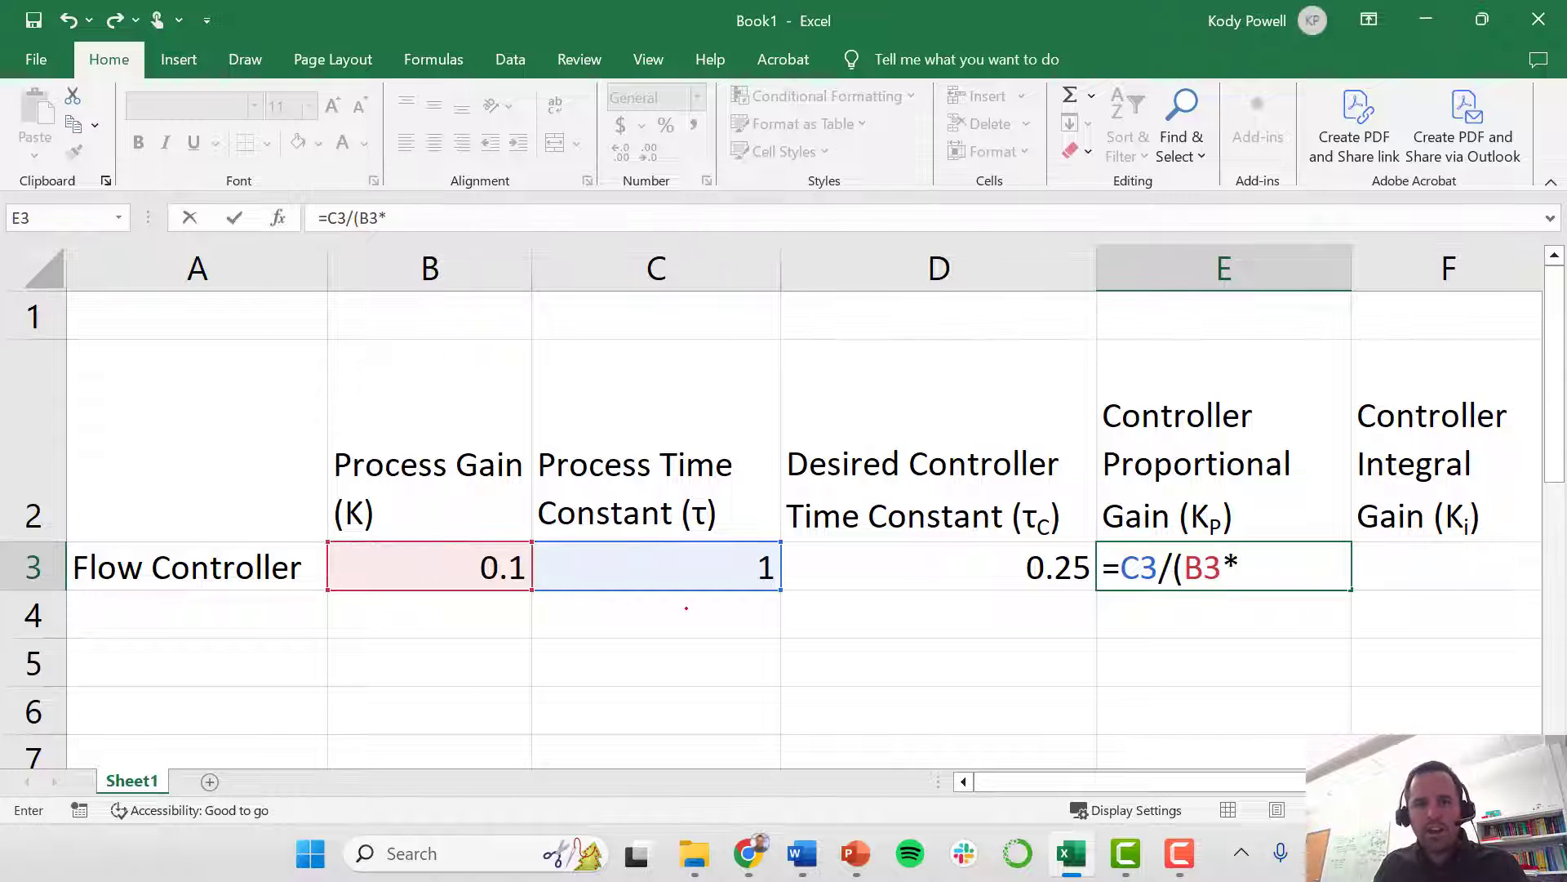
click(909, 558)
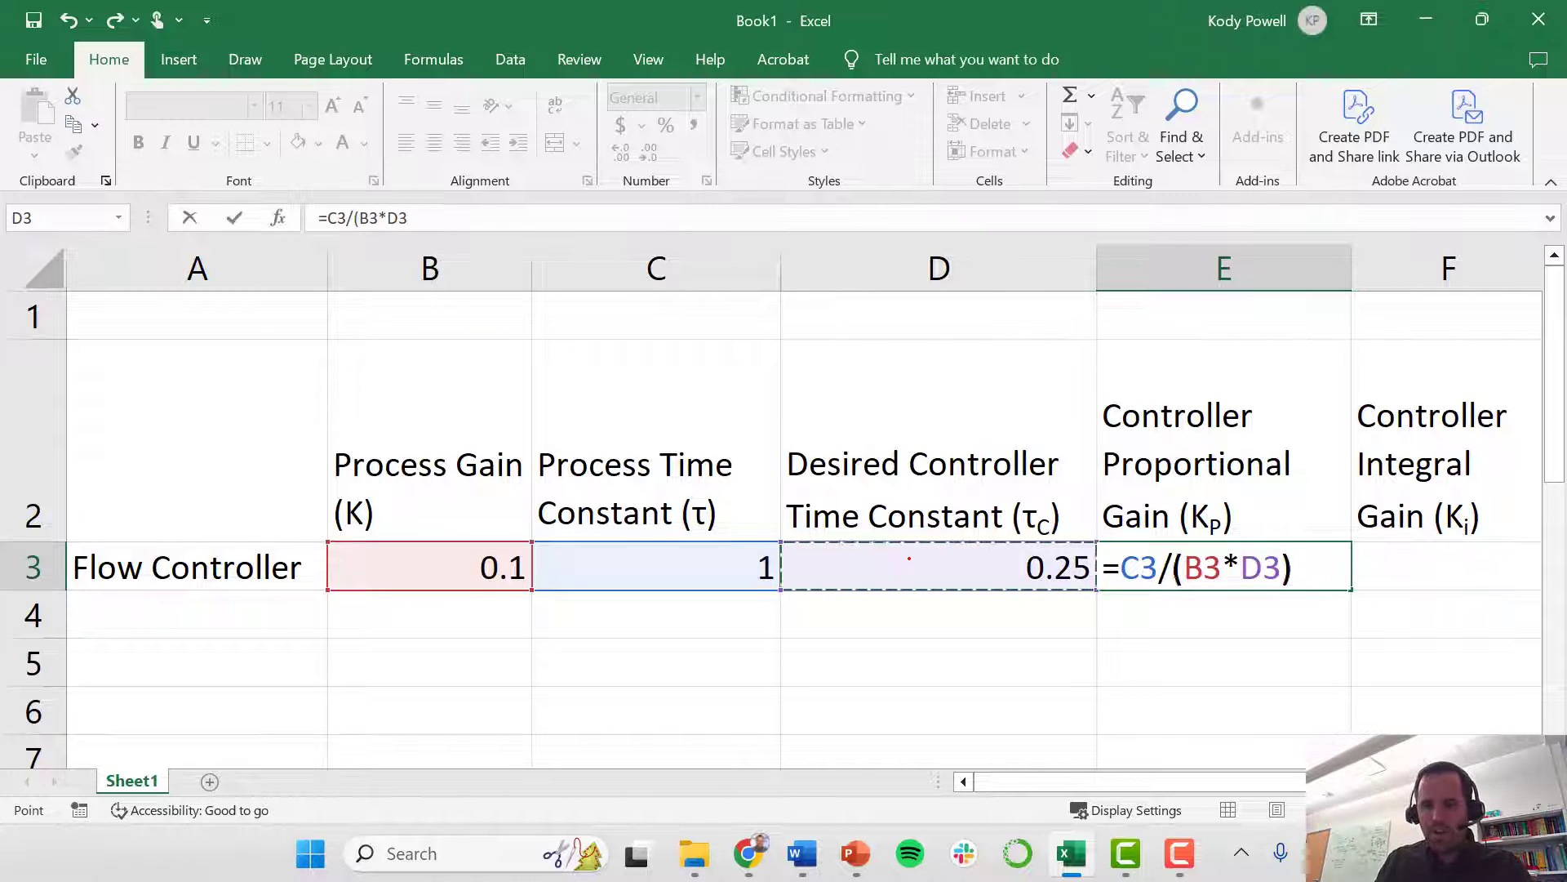
key(Return)
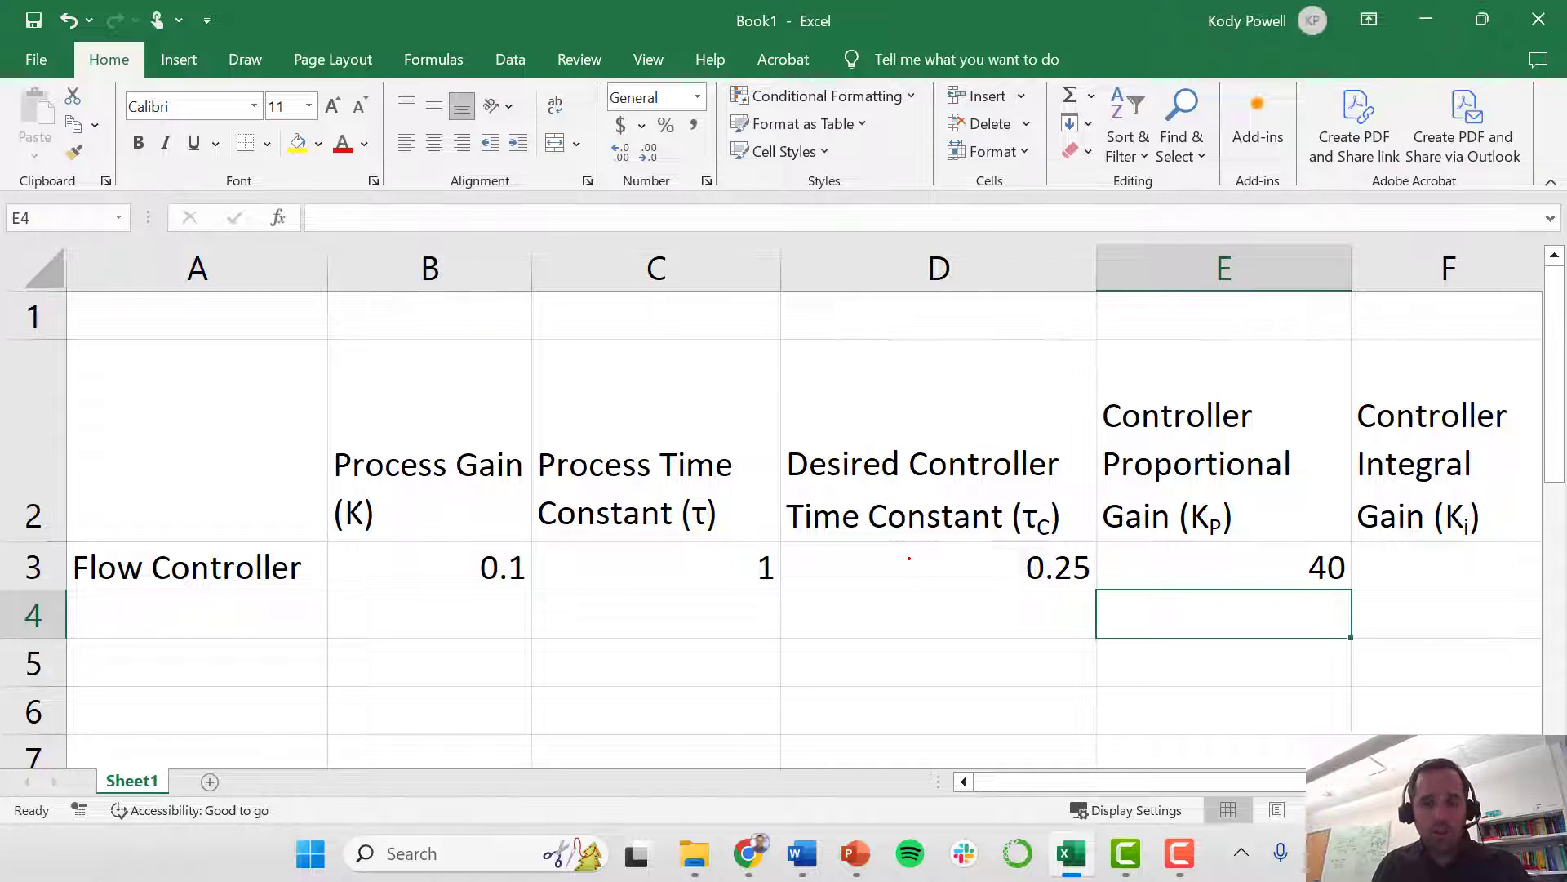
Calculate the flow controller's integral gain in F3 with the formula =E3/C3
key(Up)
key(Right)
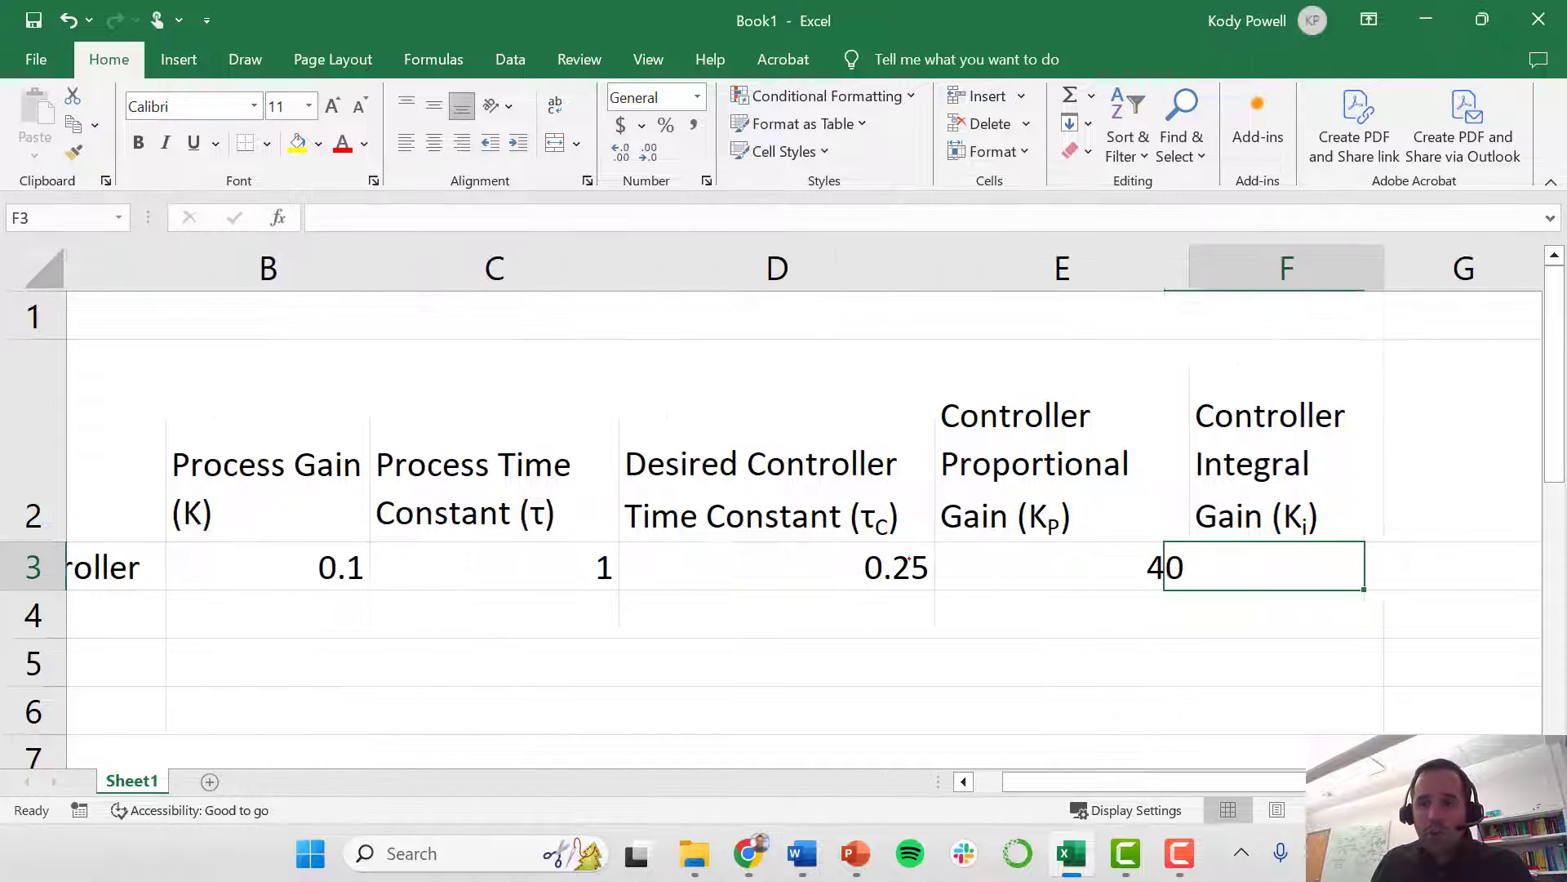
text(=)
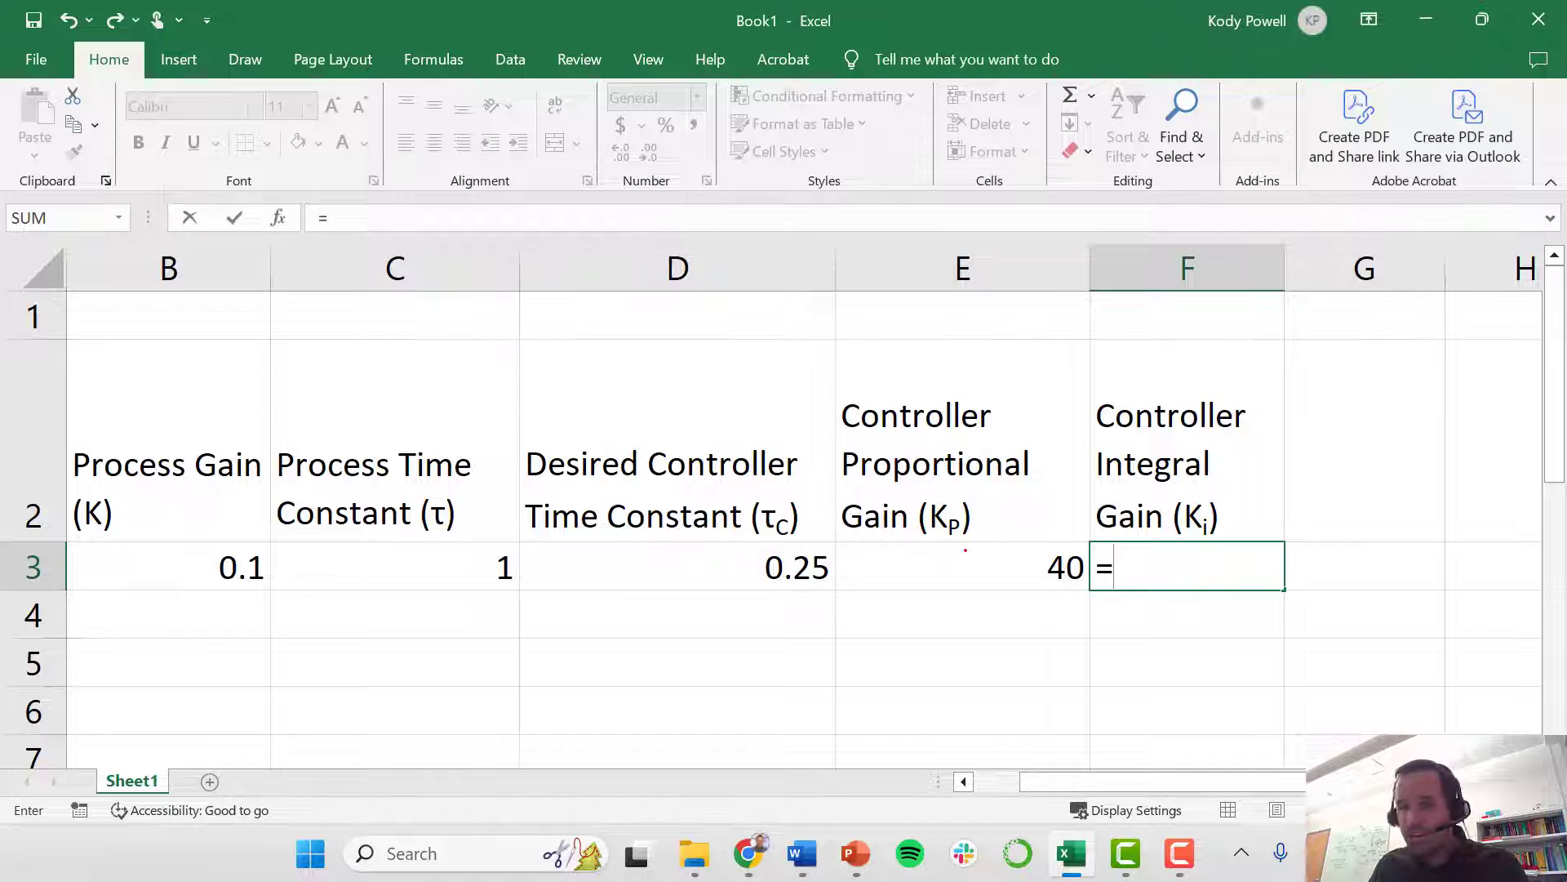
click(917, 570)
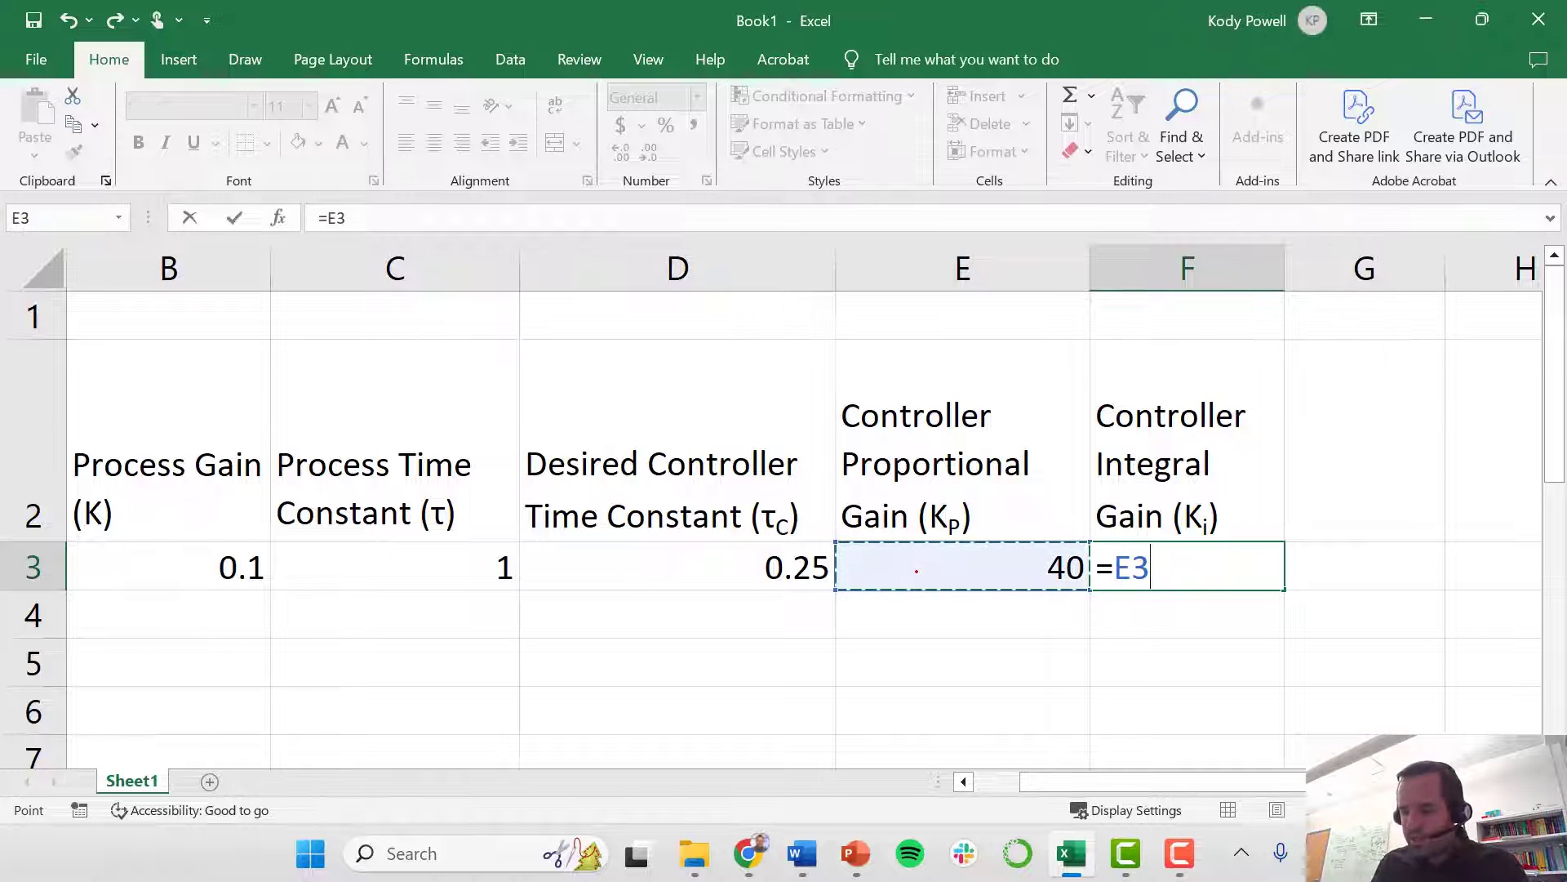
text(/)
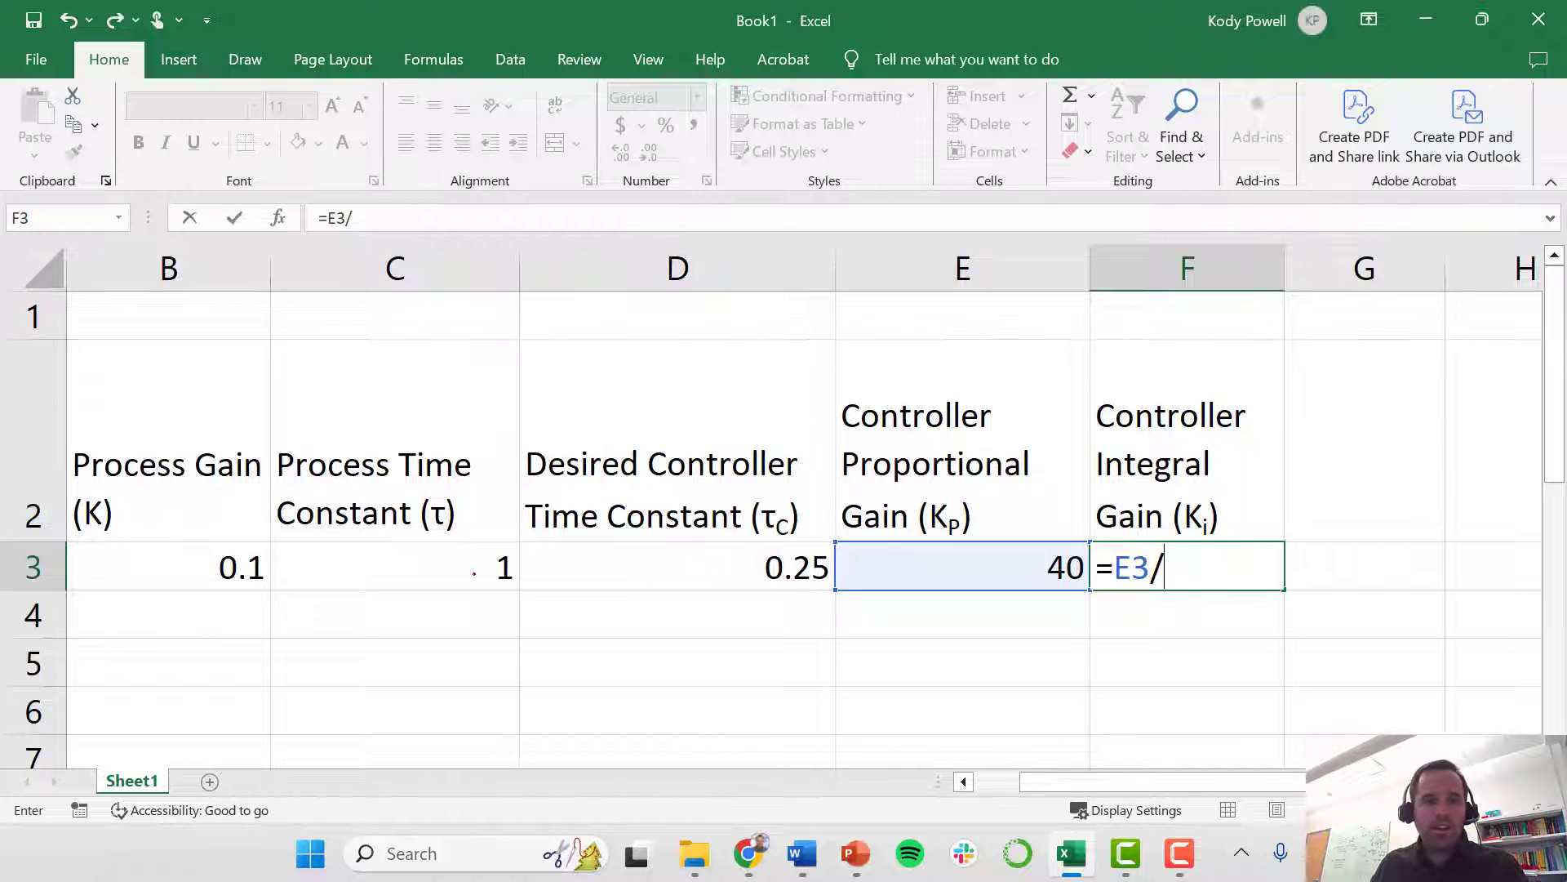
click(430, 569)
key(Return)
key(Up)
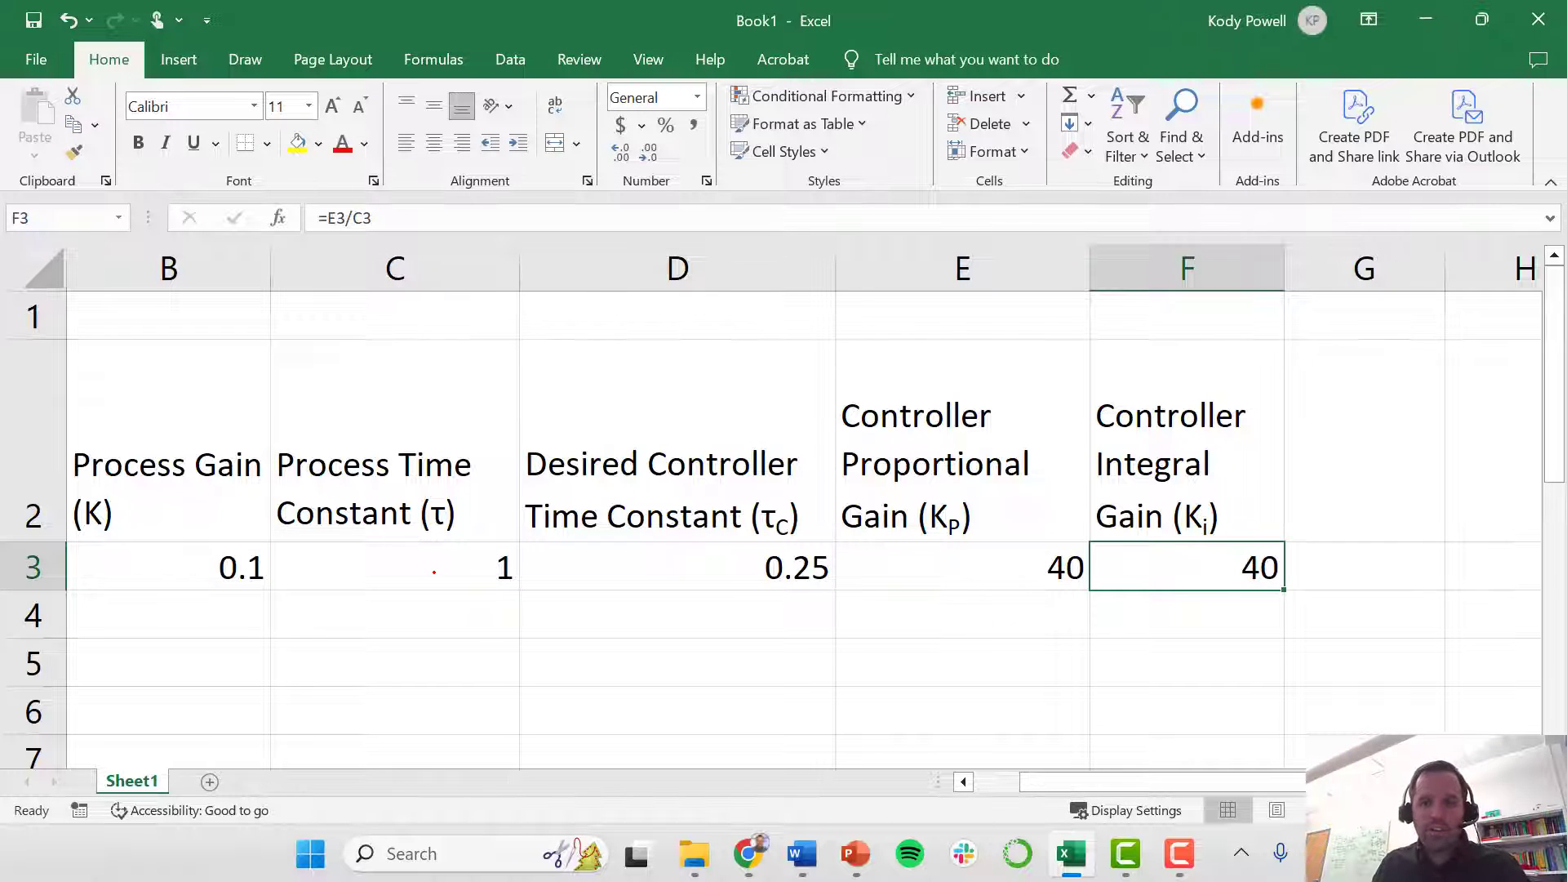
Set the desired controller time constant in D3 to 0.1 to test its effect on the gains
click(662, 561)
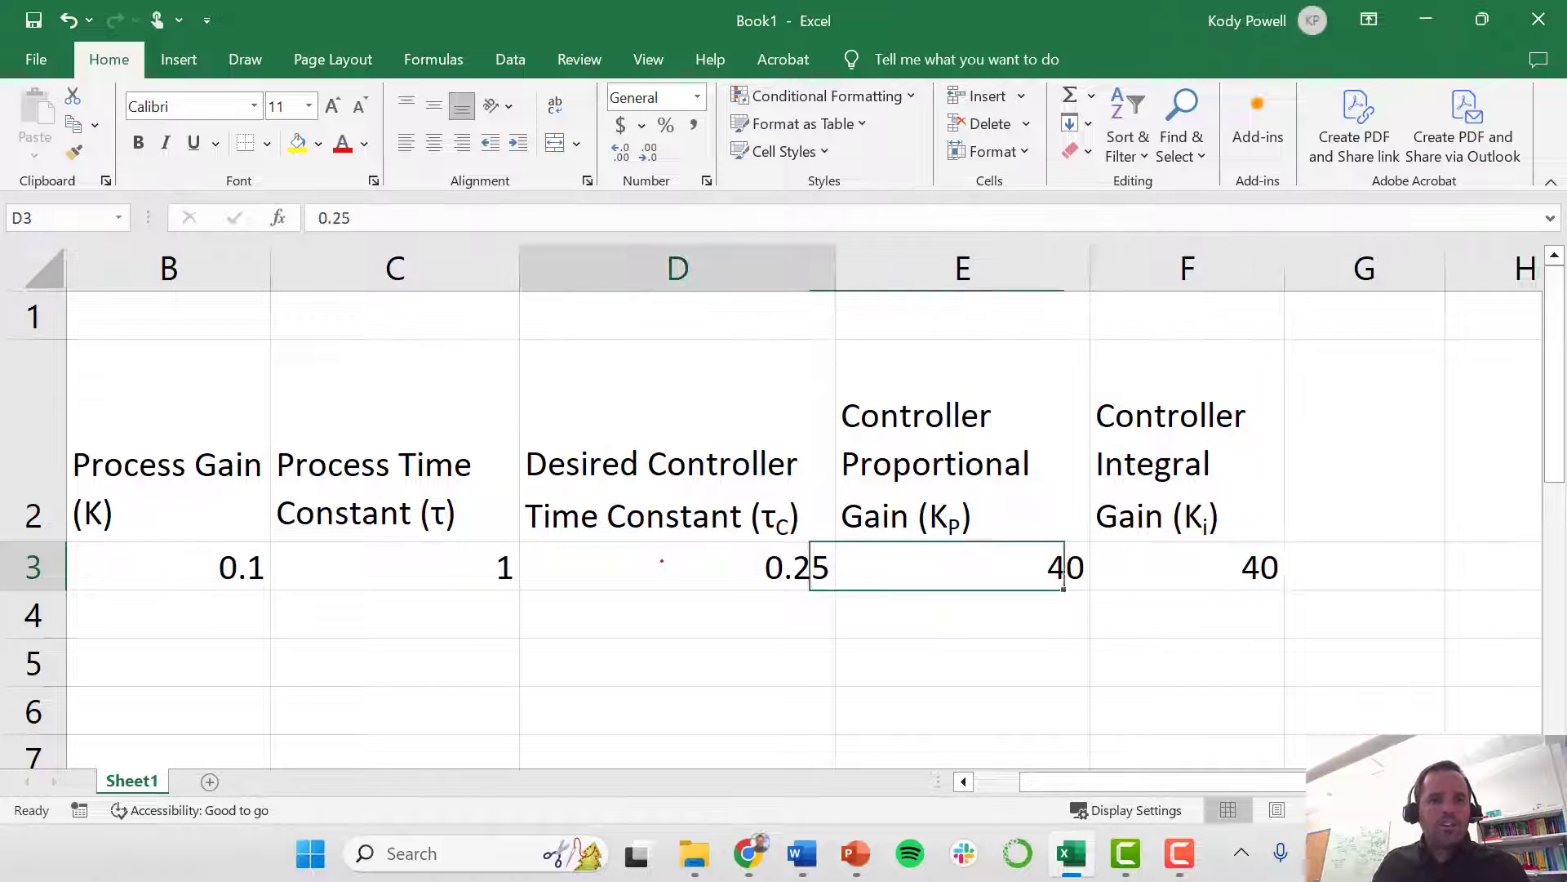
key(Return)
click(662, 561)
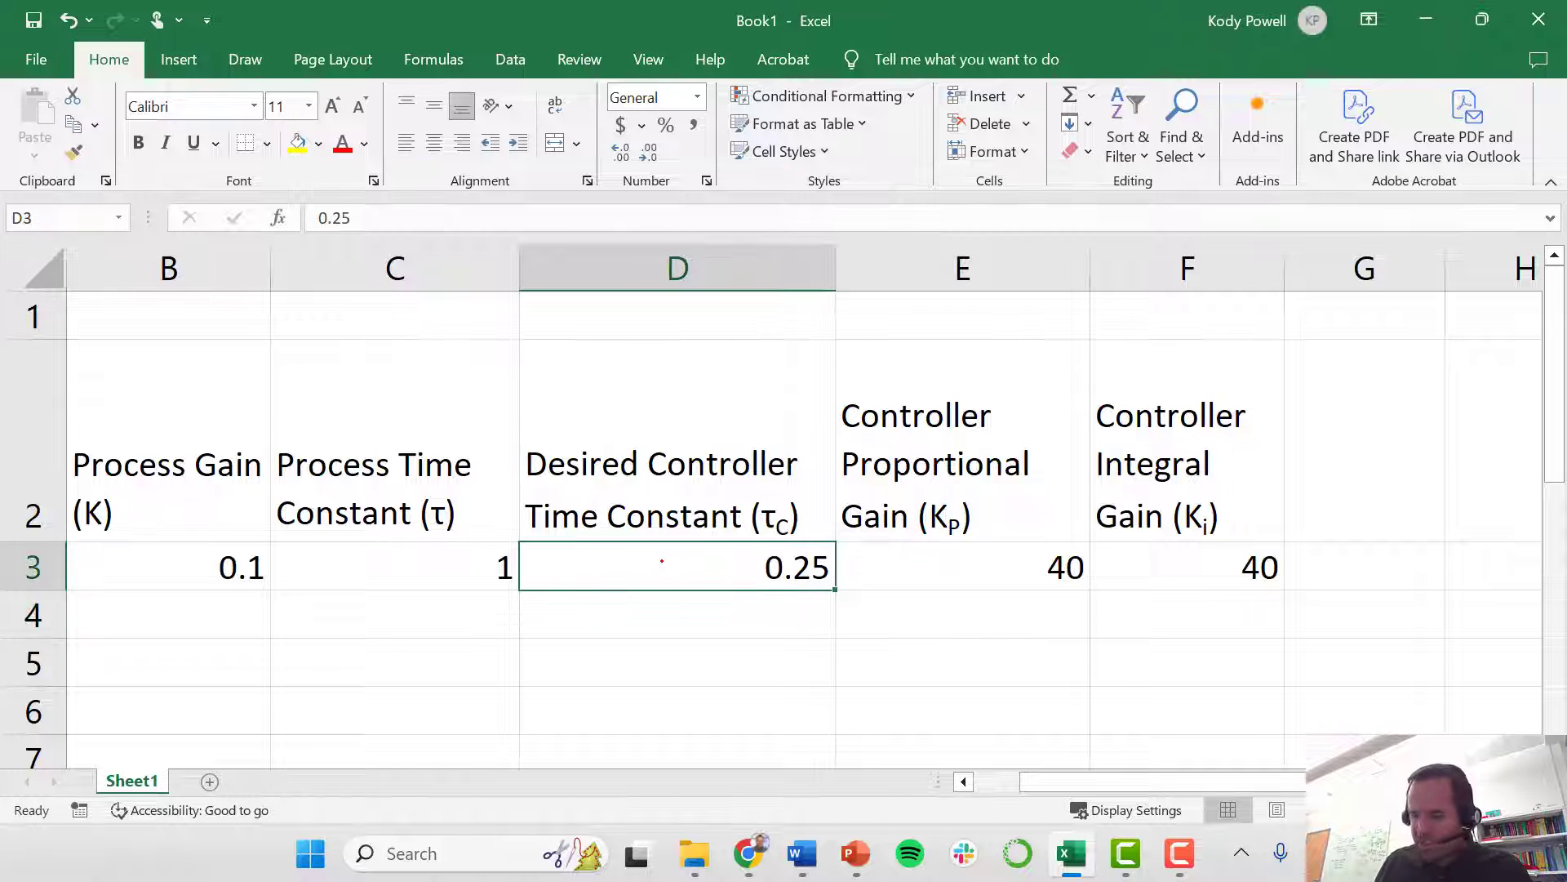
text(.1)
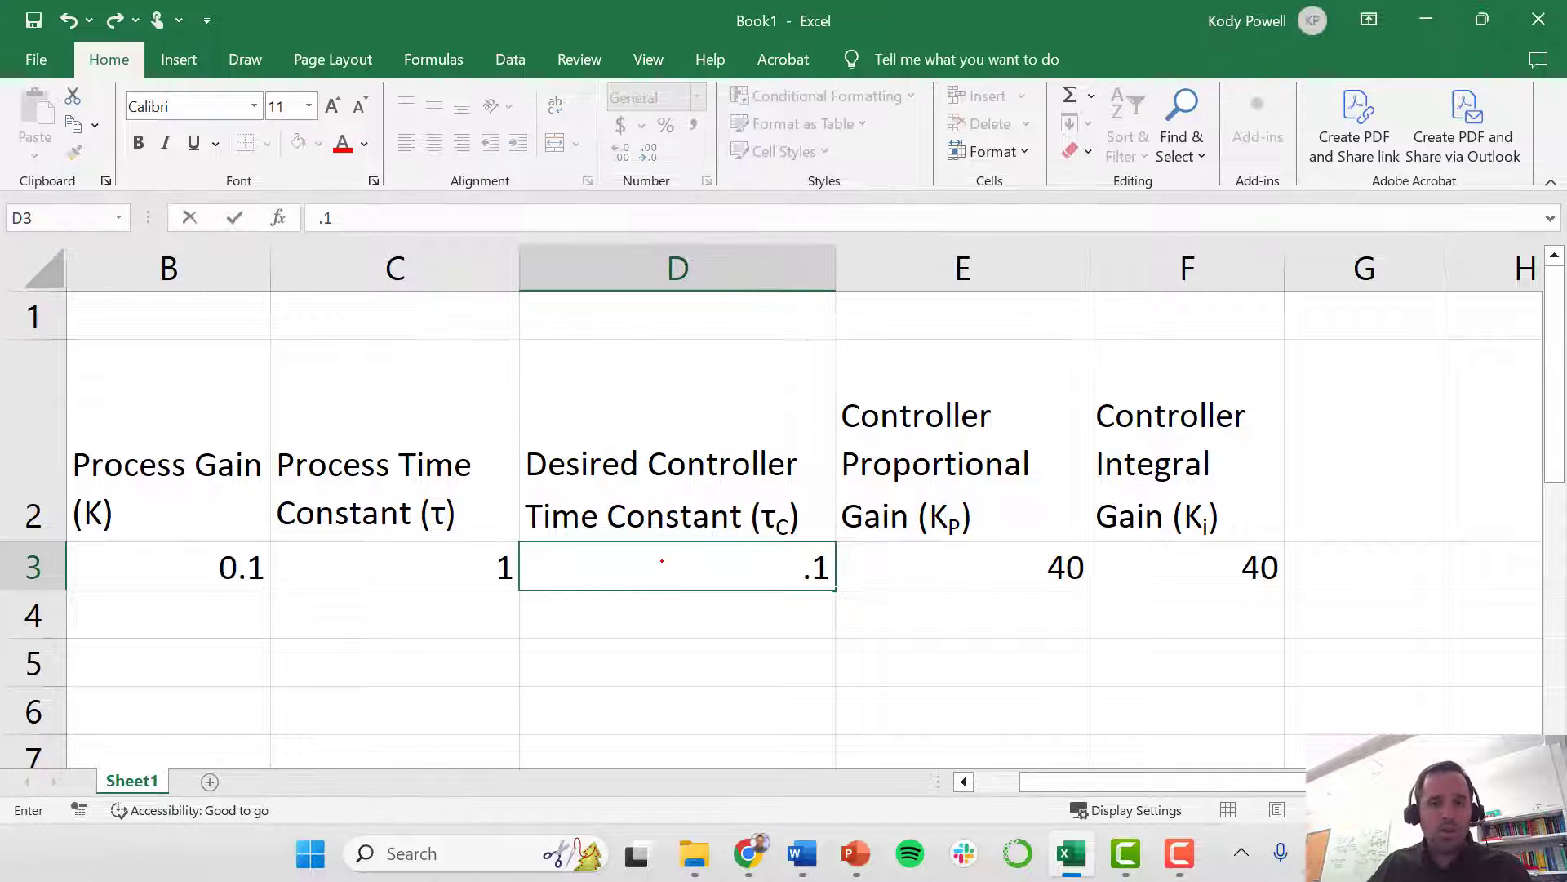
key(Return)
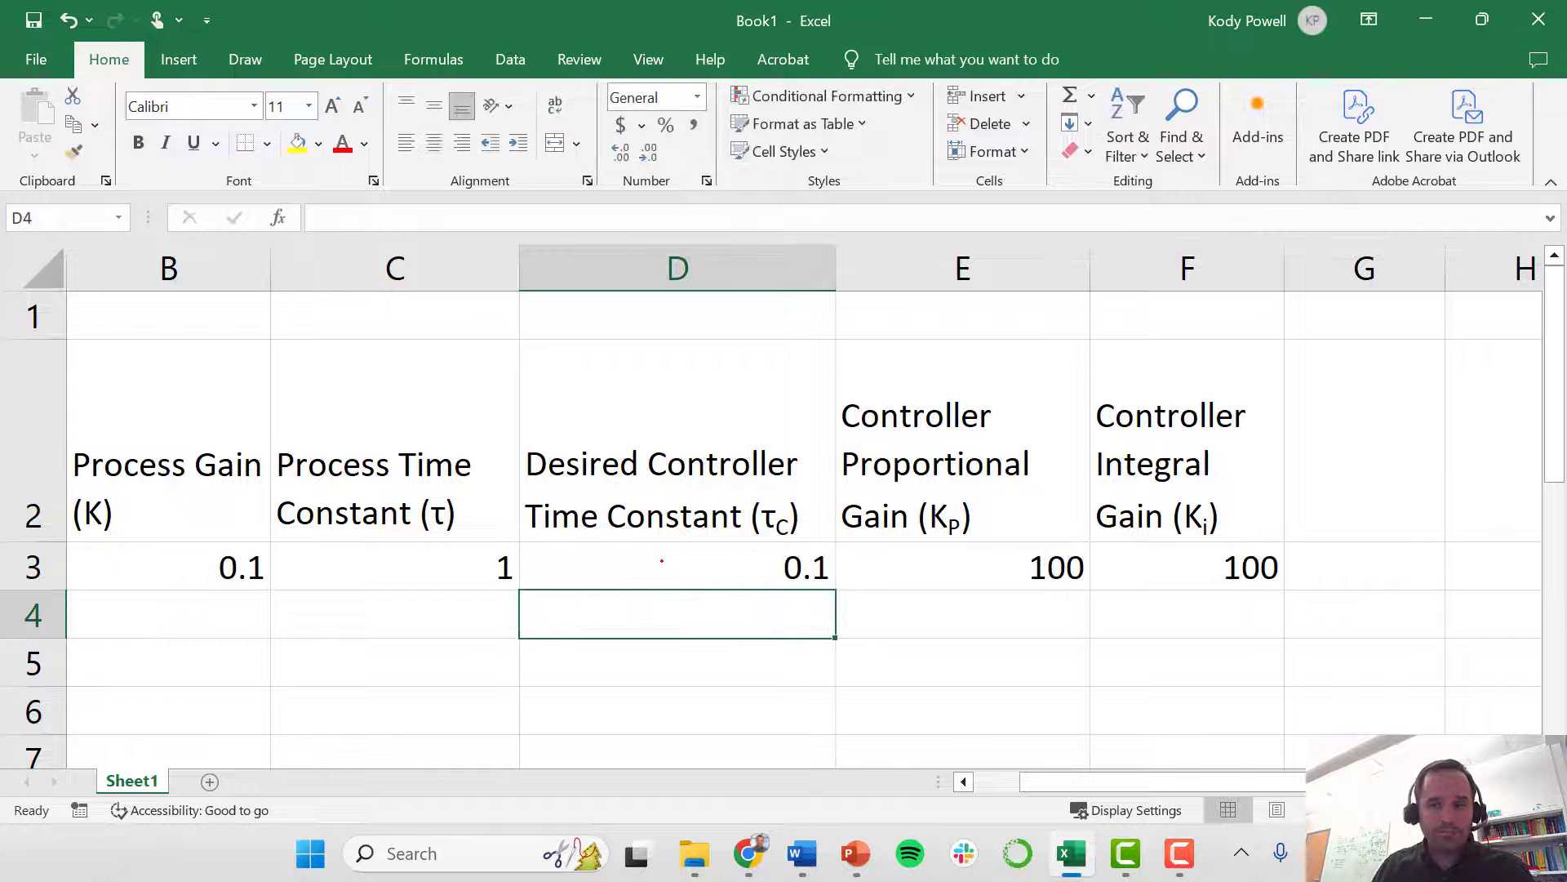
Replace the desired controller time constant in D3 with 5 to test a slower controller
click(662, 561)
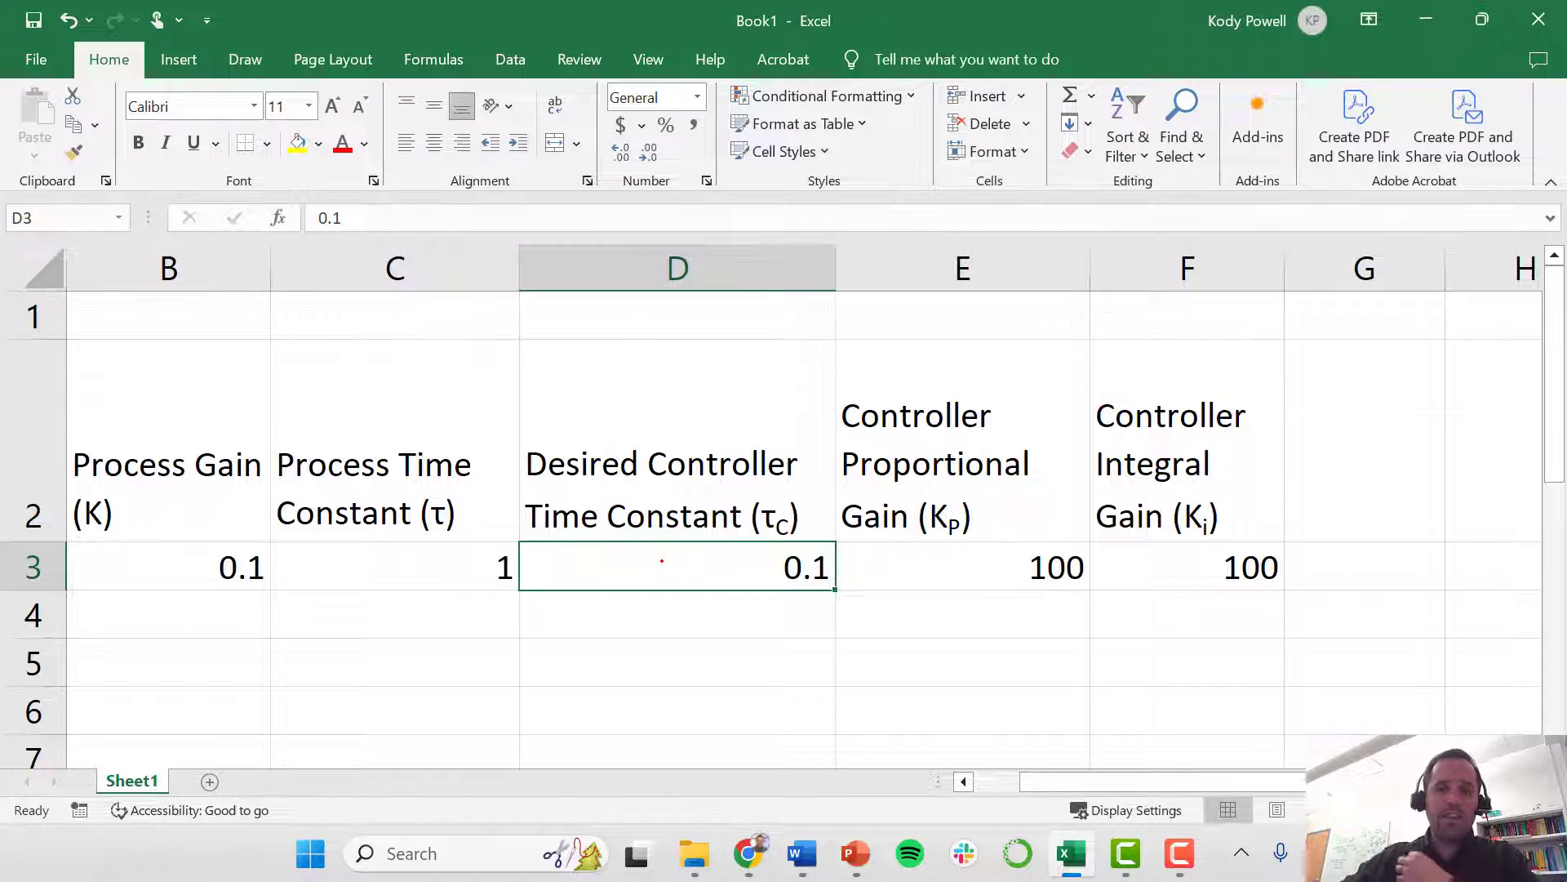
double_click(662, 561)
key(BackSpace)
key(BackSpace)
key(BackSpace)
text(5)
key(Return)
Set the desired controller time constant in D3 back to 0.25
click(662, 561)
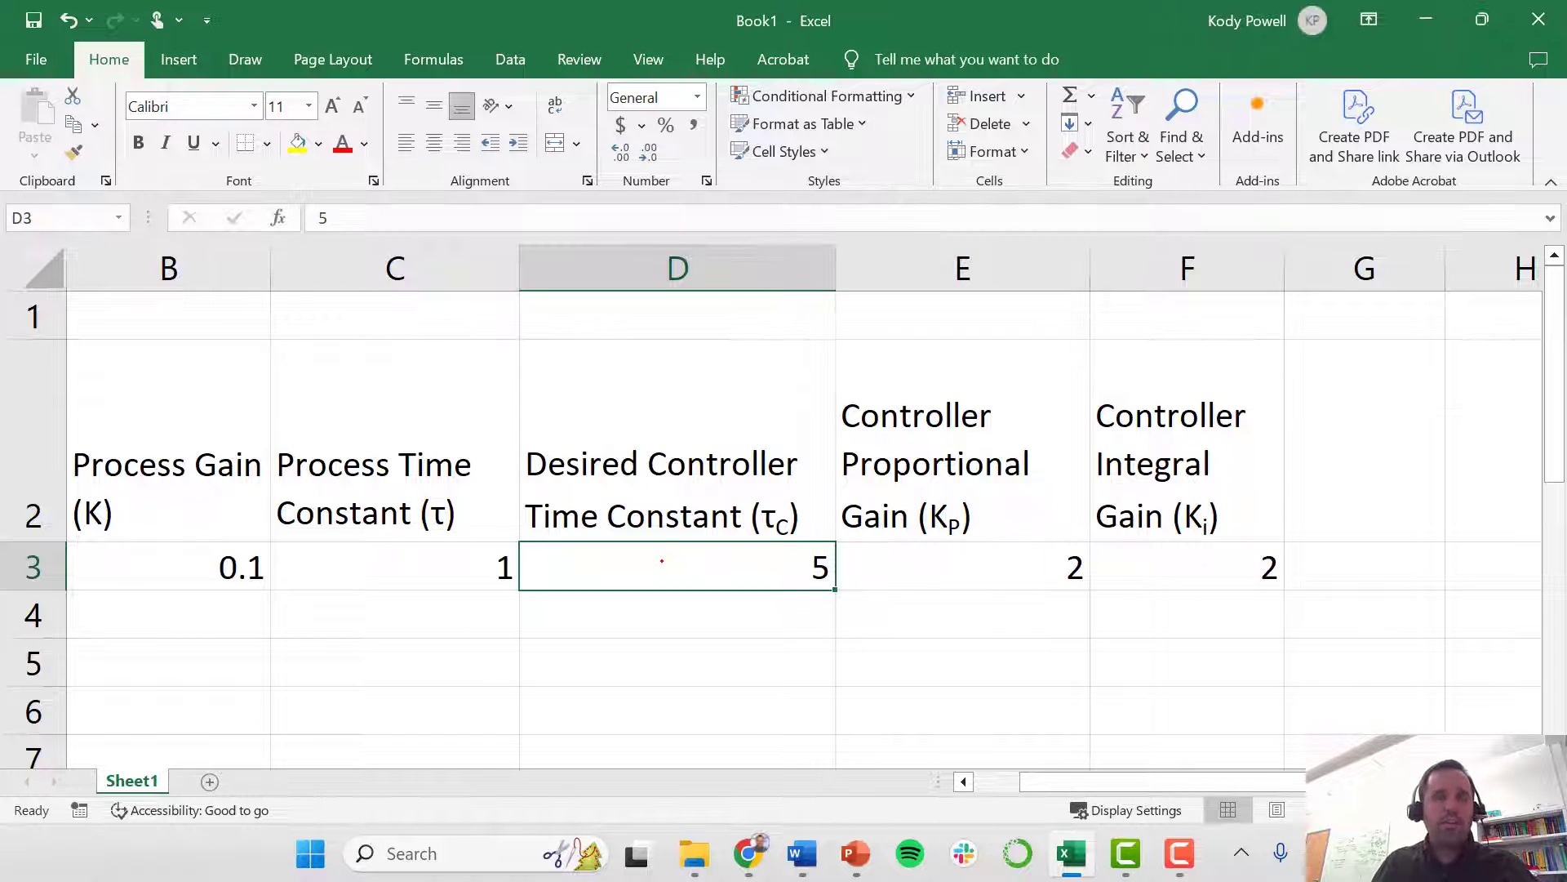
key(Down)
click(662, 561)
text(.25)
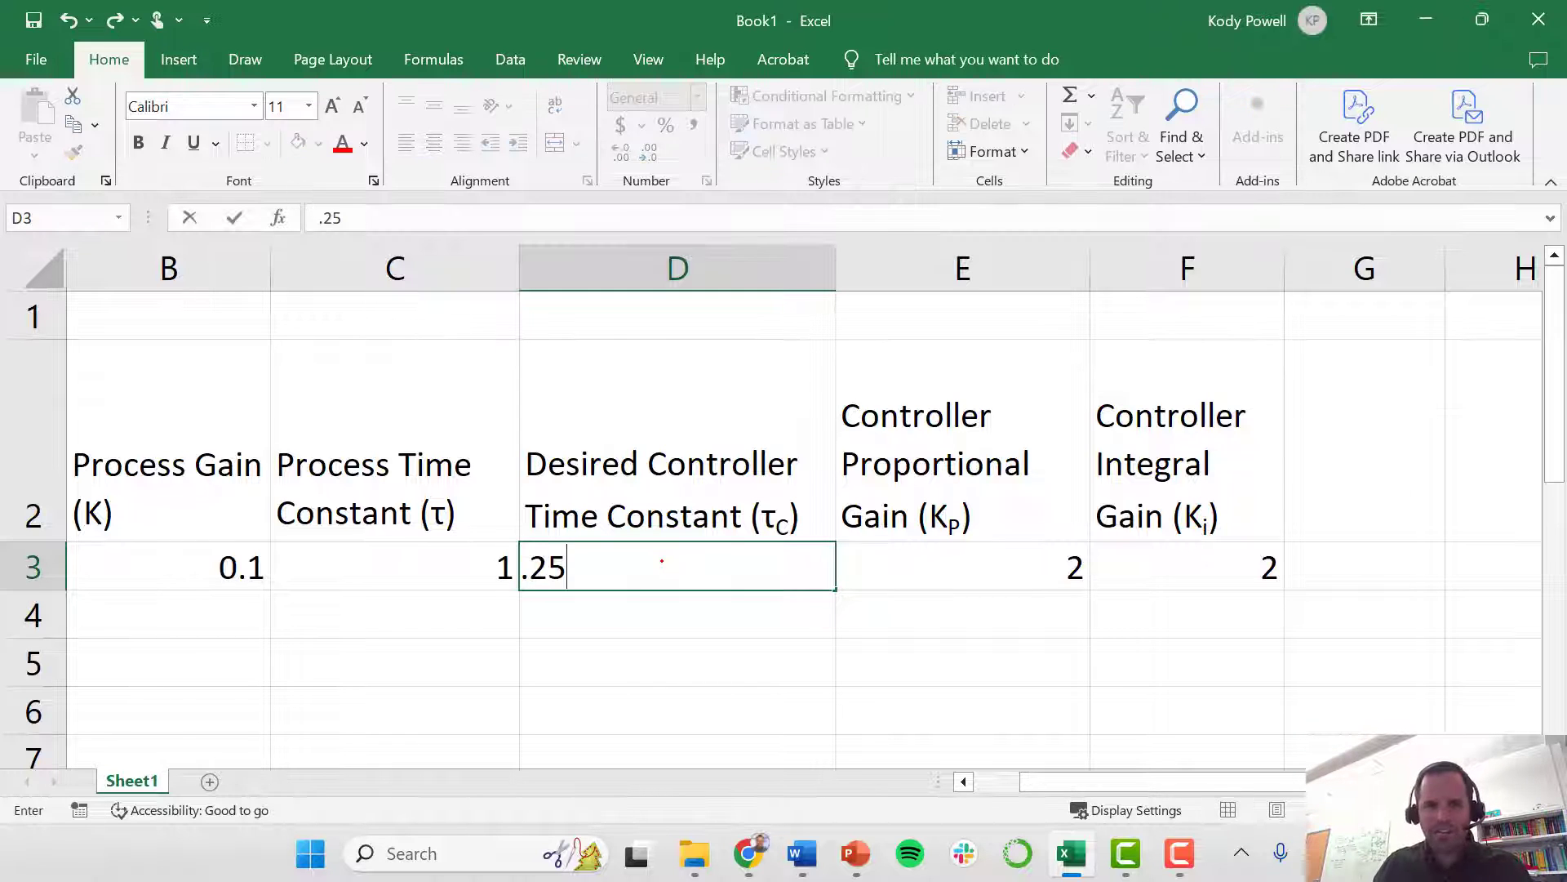
key(Return)
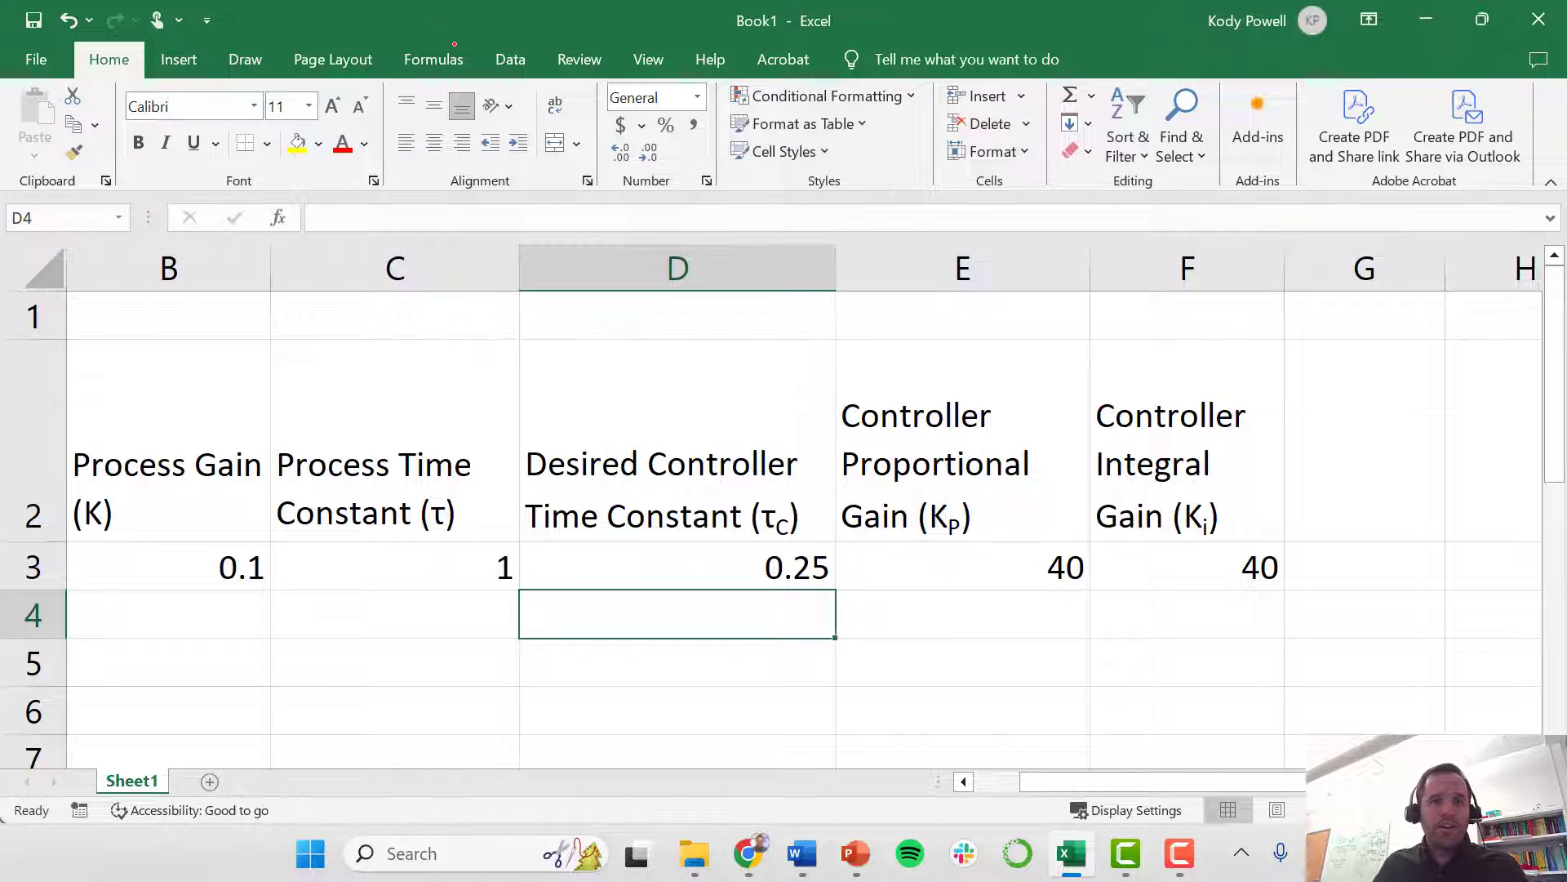
Switch to the Collimator model and place a horizontally flipped Adder block beneath the Valve and Qin blocks
key(alt+Tab)
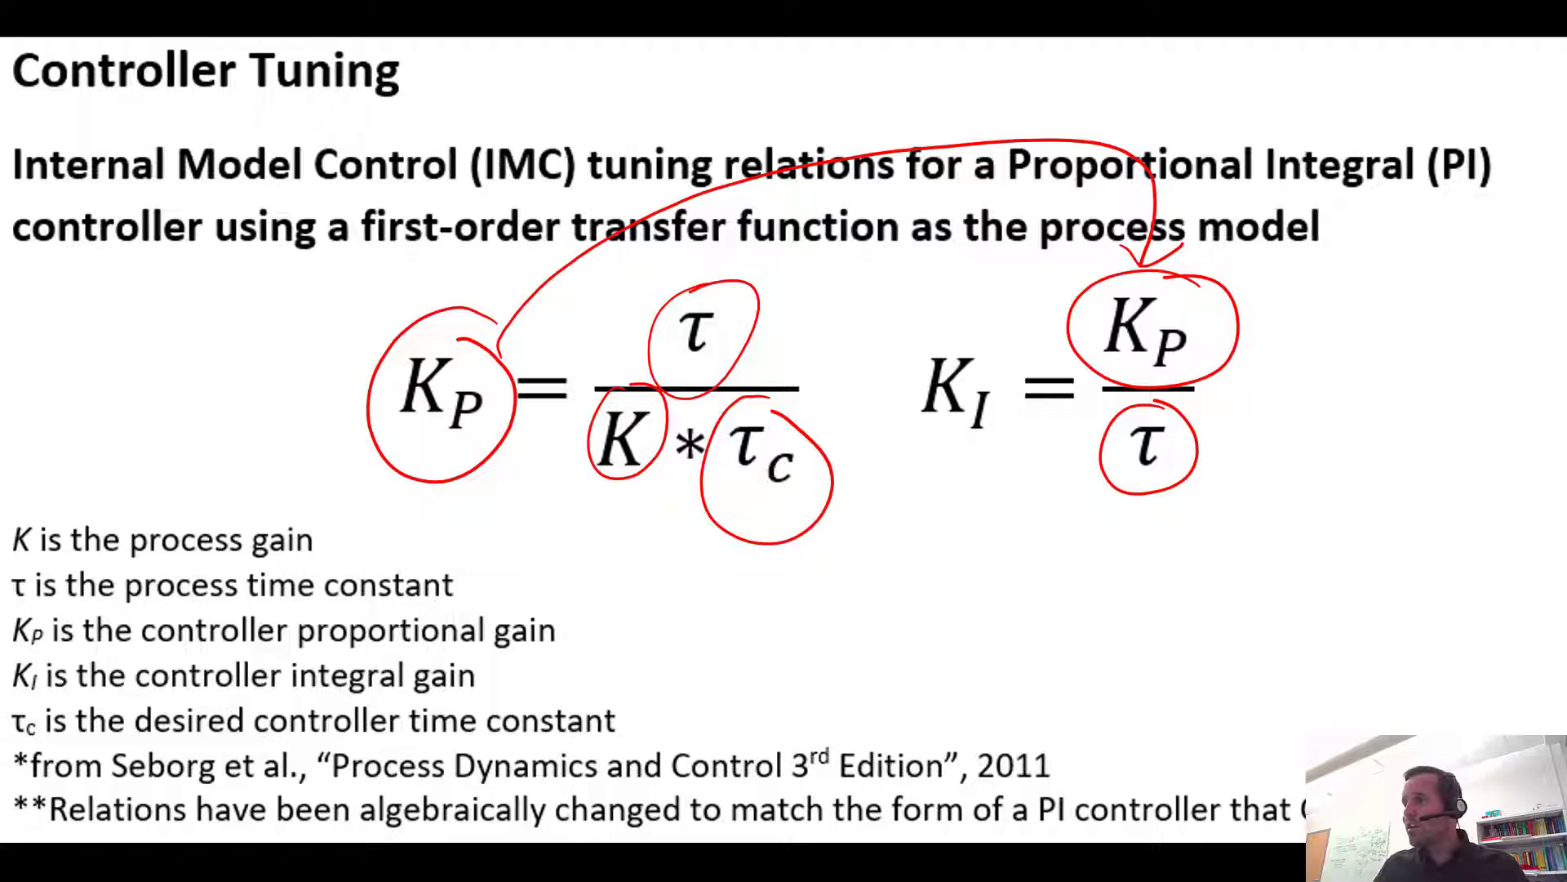
key(alt+Tab)
click(539, 546)
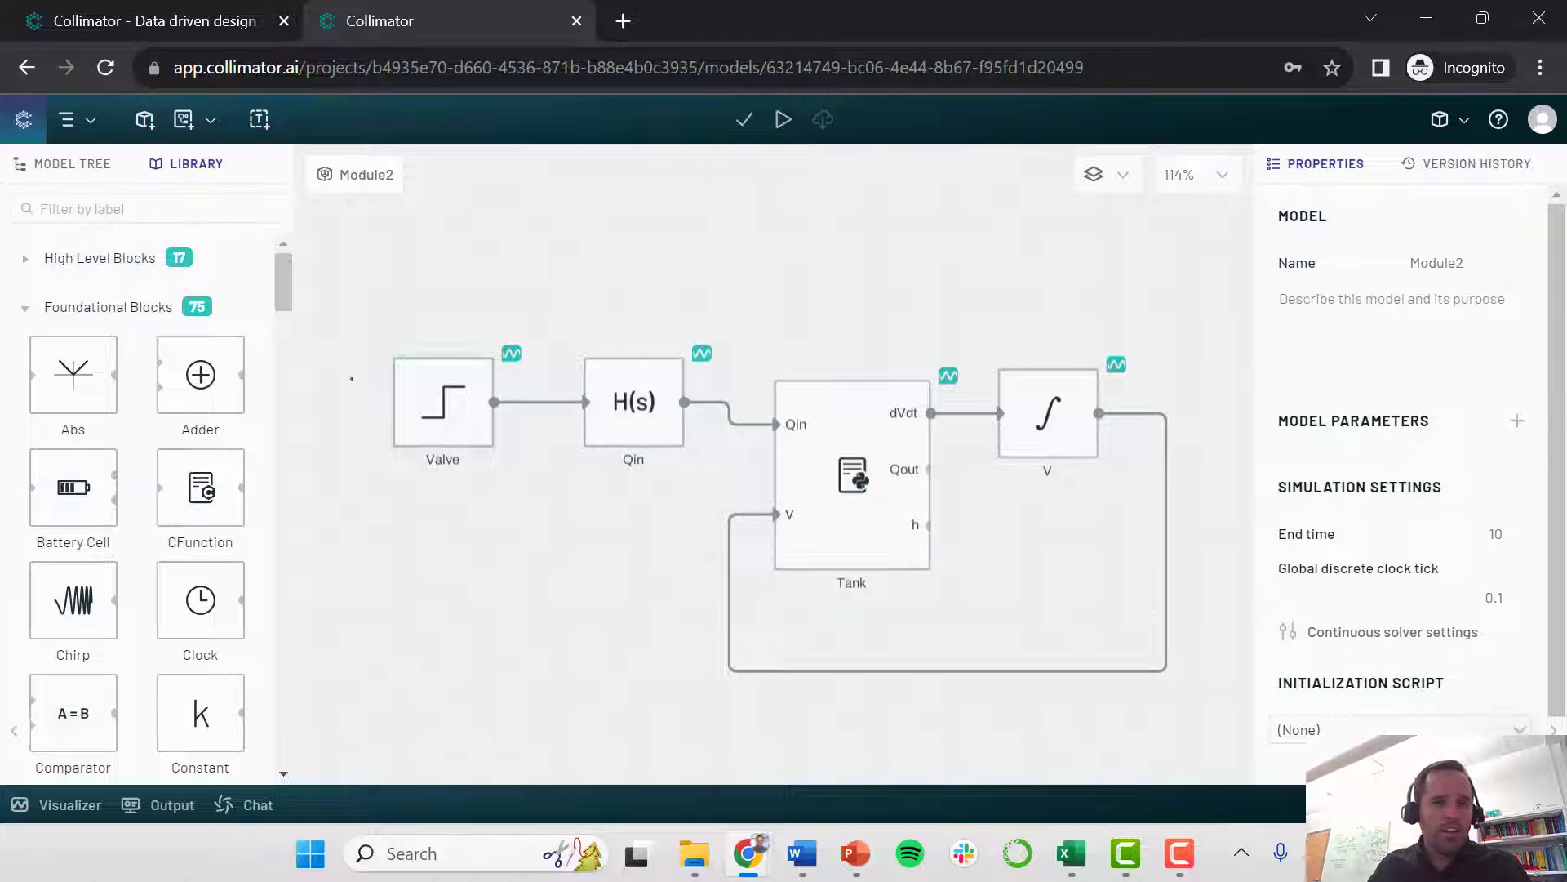
drag(200, 375, 546, 600)
right_click(538, 604)
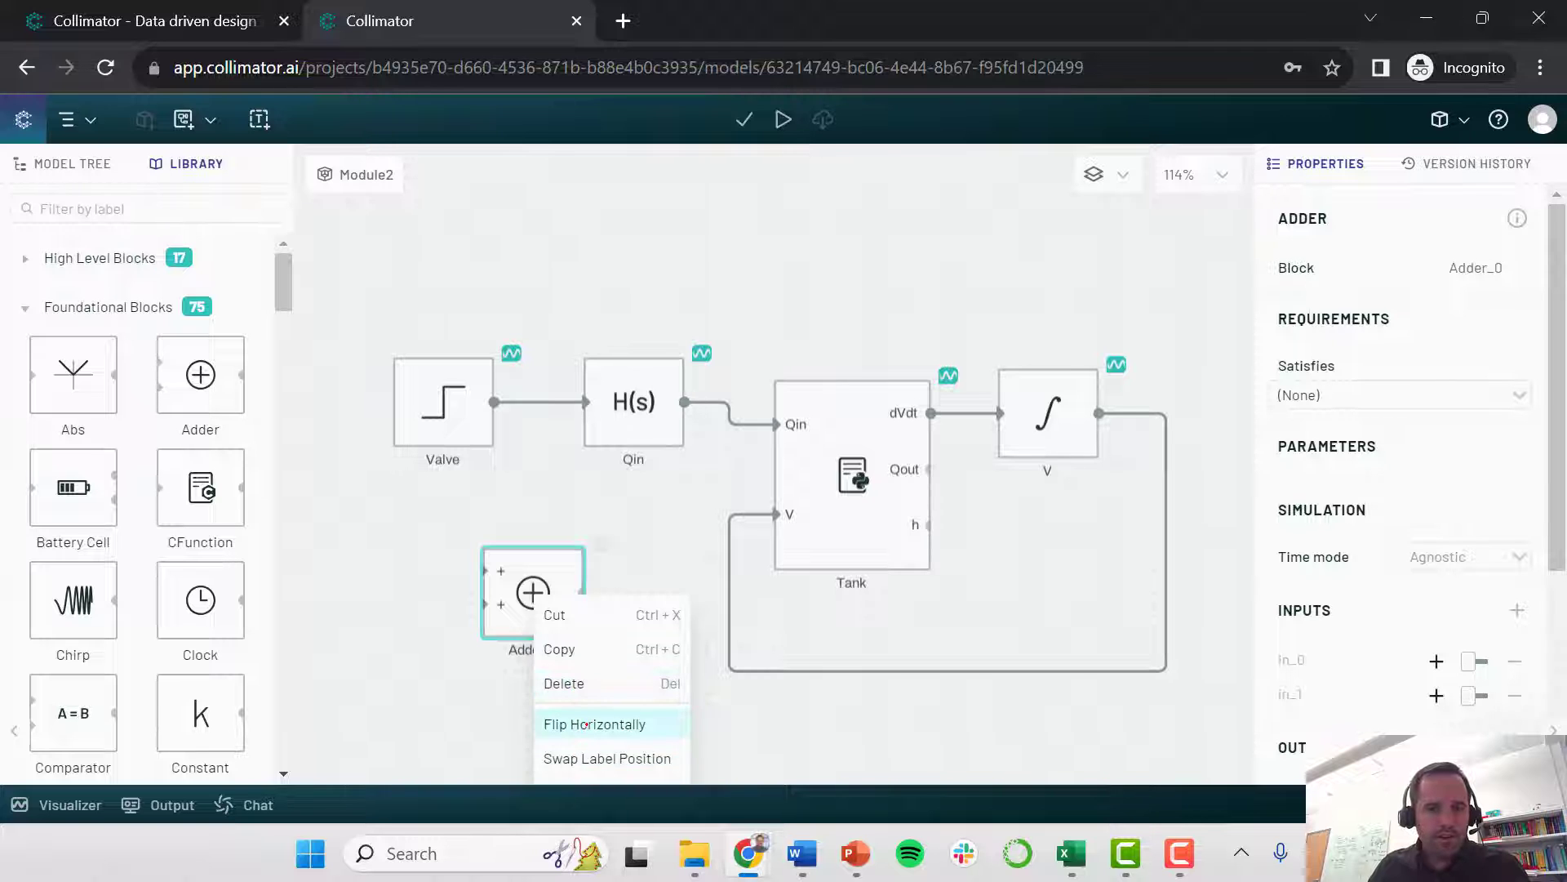
click(594, 724)
drag(532, 601, 577, 578)
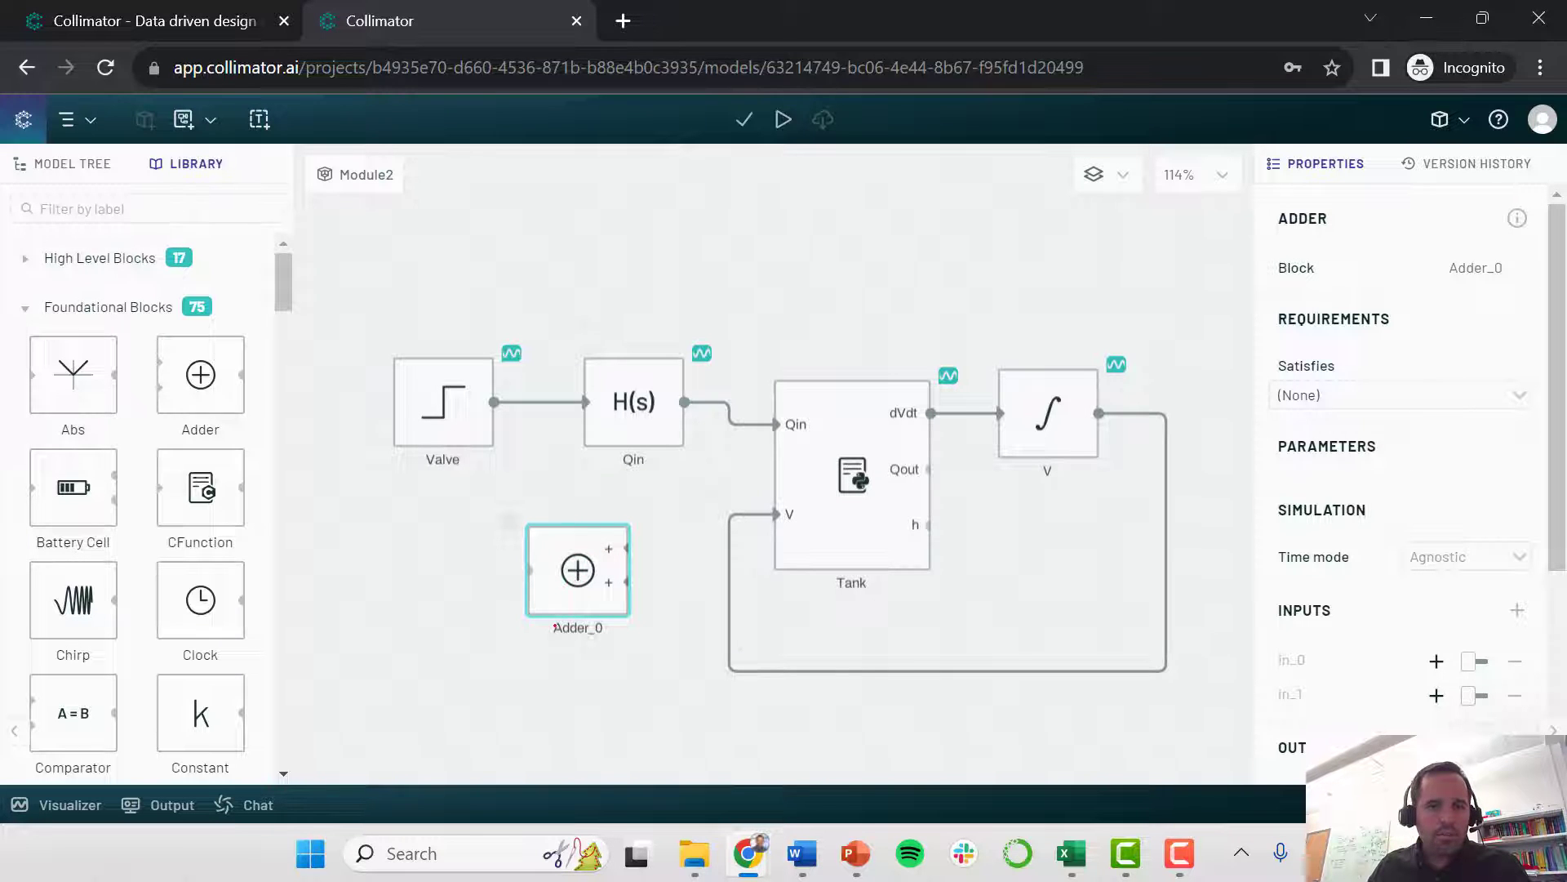
Rename the new Adder block as error
click(1476, 268)
text(error)
key(Return)
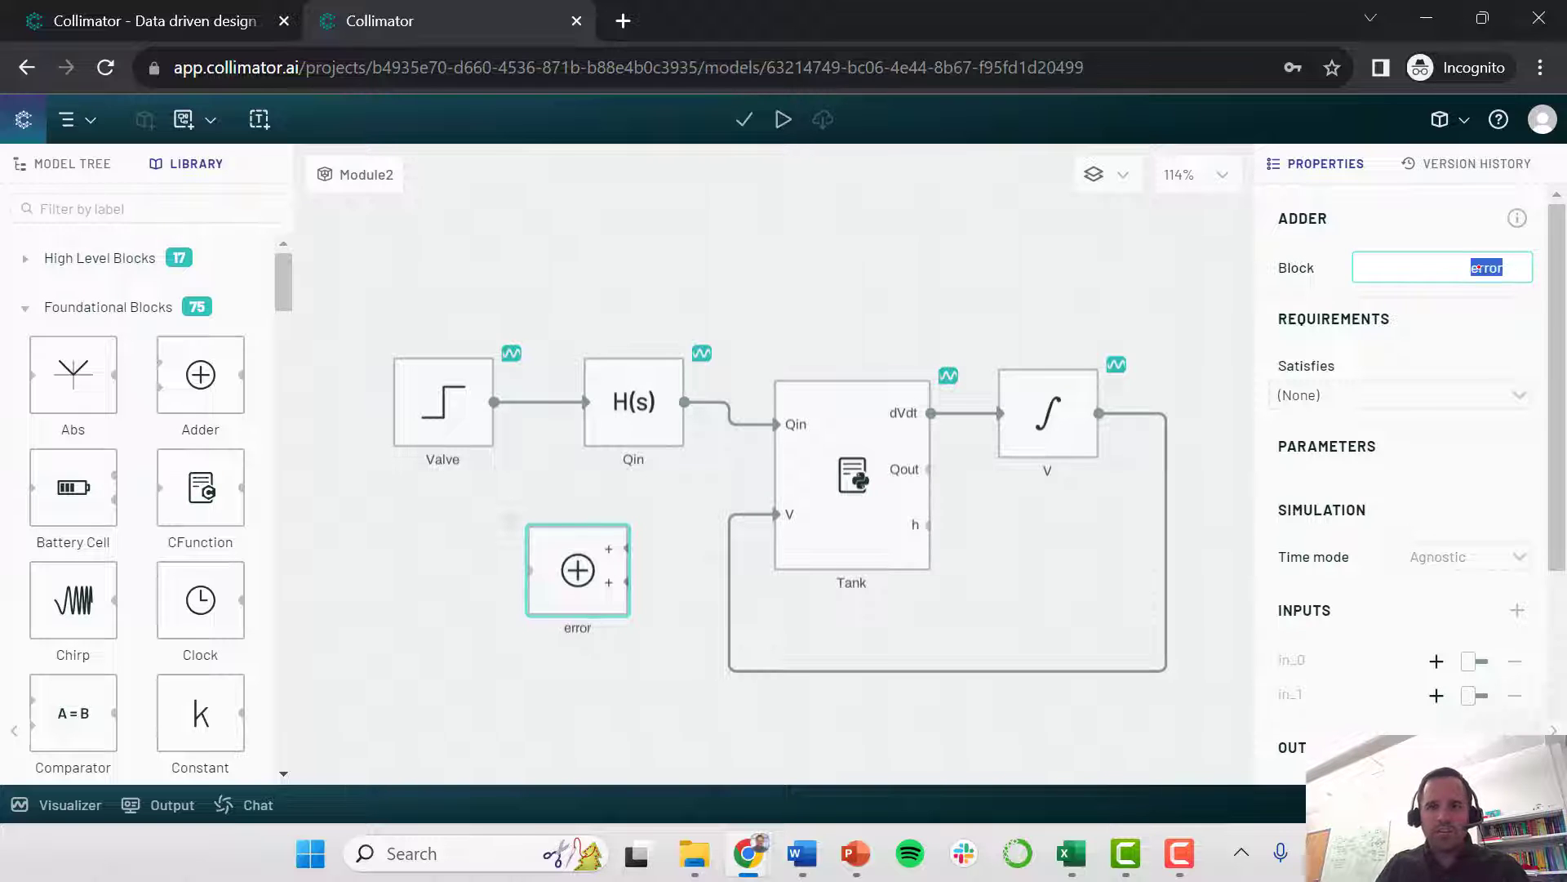
Make the error block's In_0 input negative and wire it to the Qin output line, routing the wire clear of the tank loop
click(608, 548)
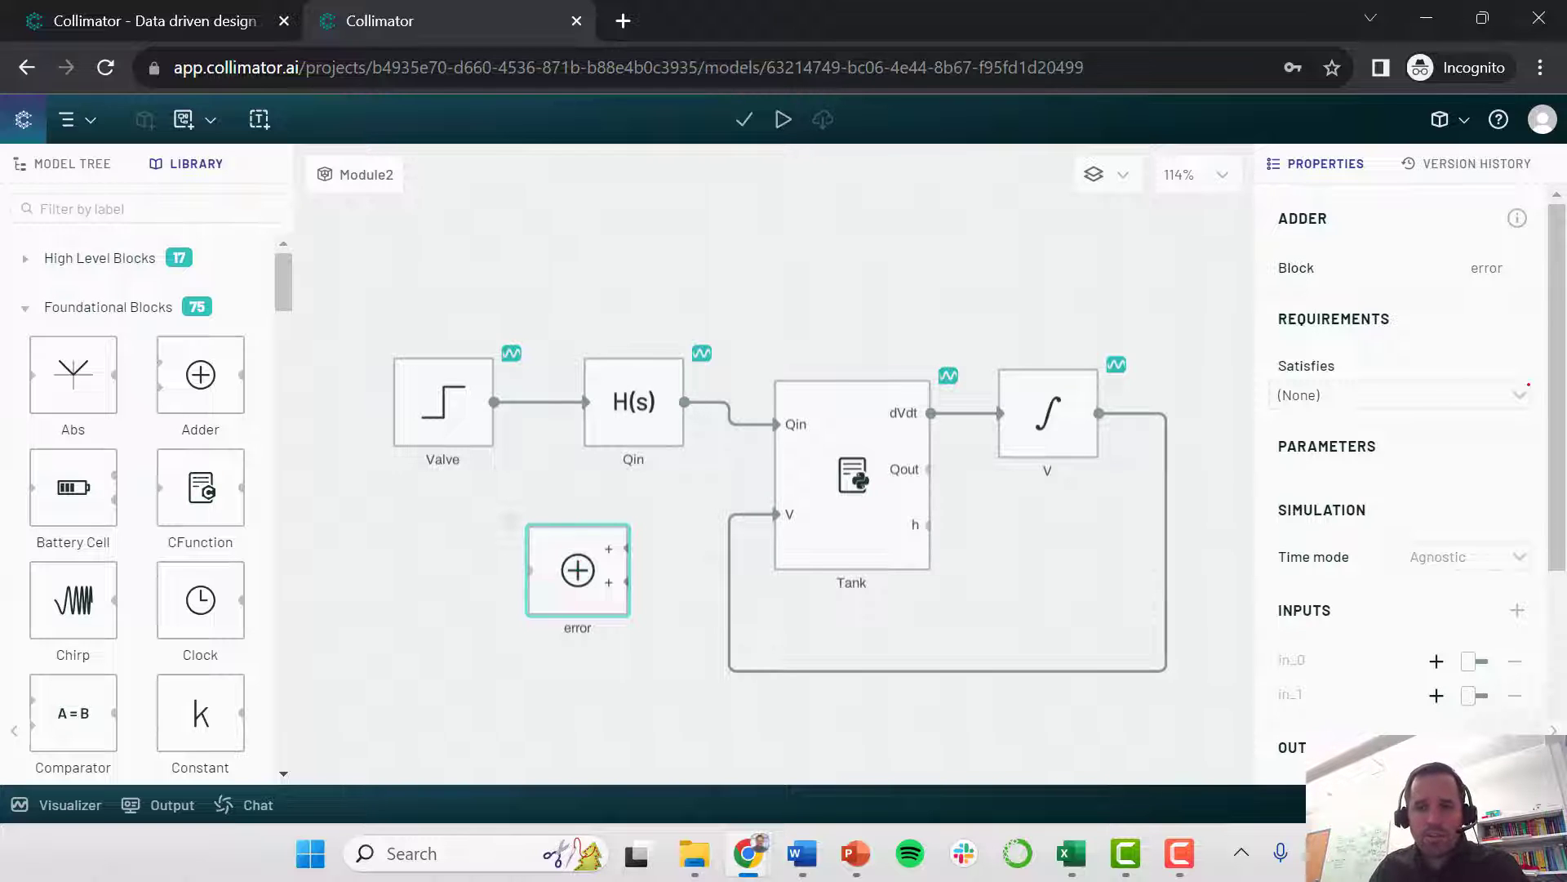
scroll(1404, 490, down, 2)
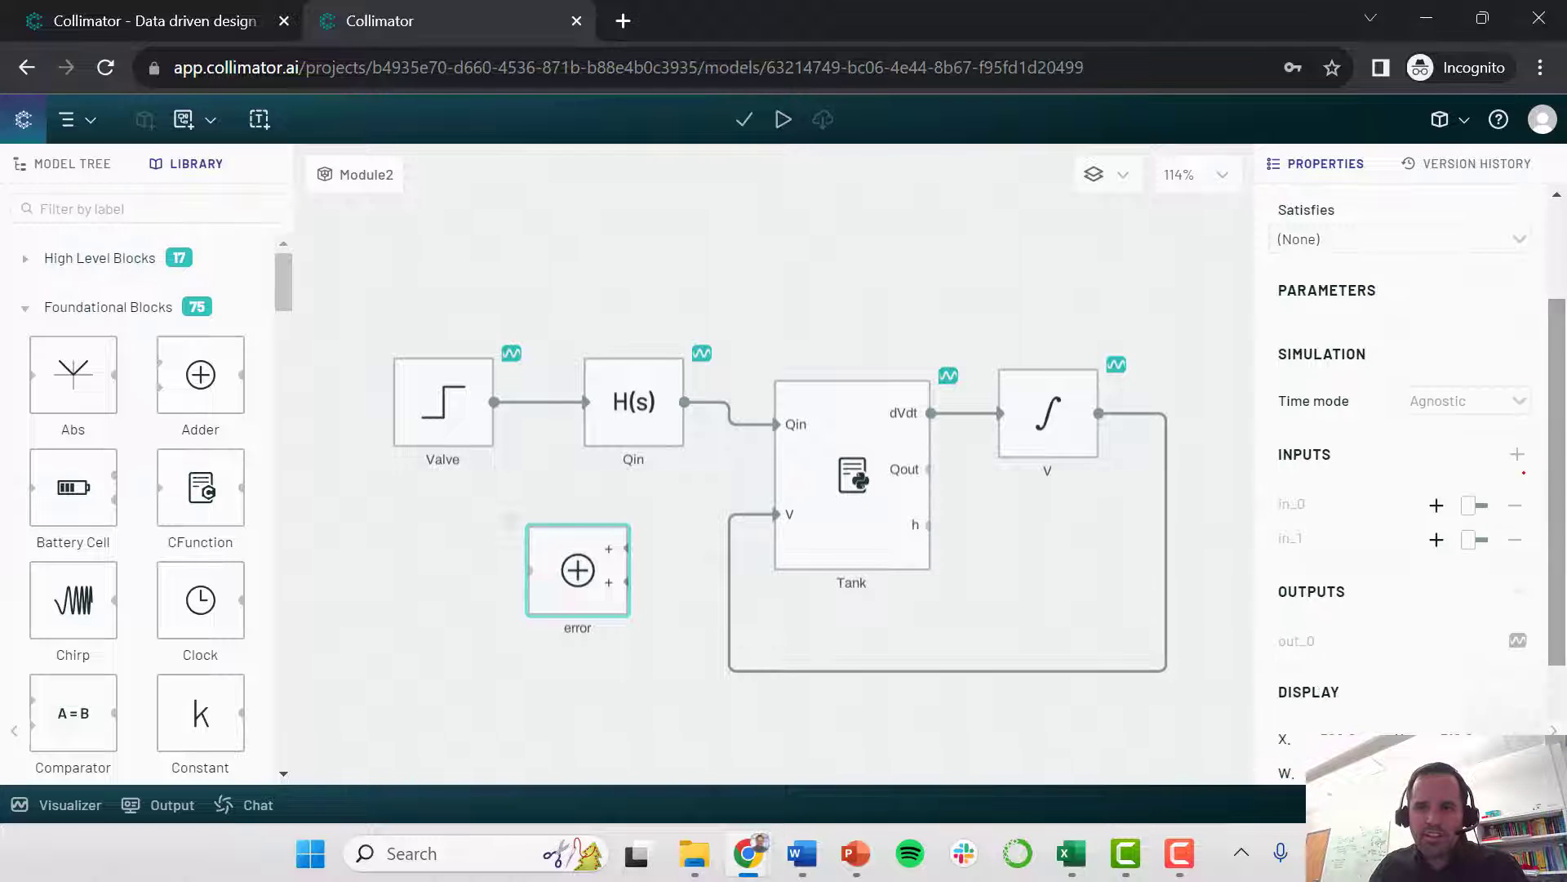
click(1479, 505)
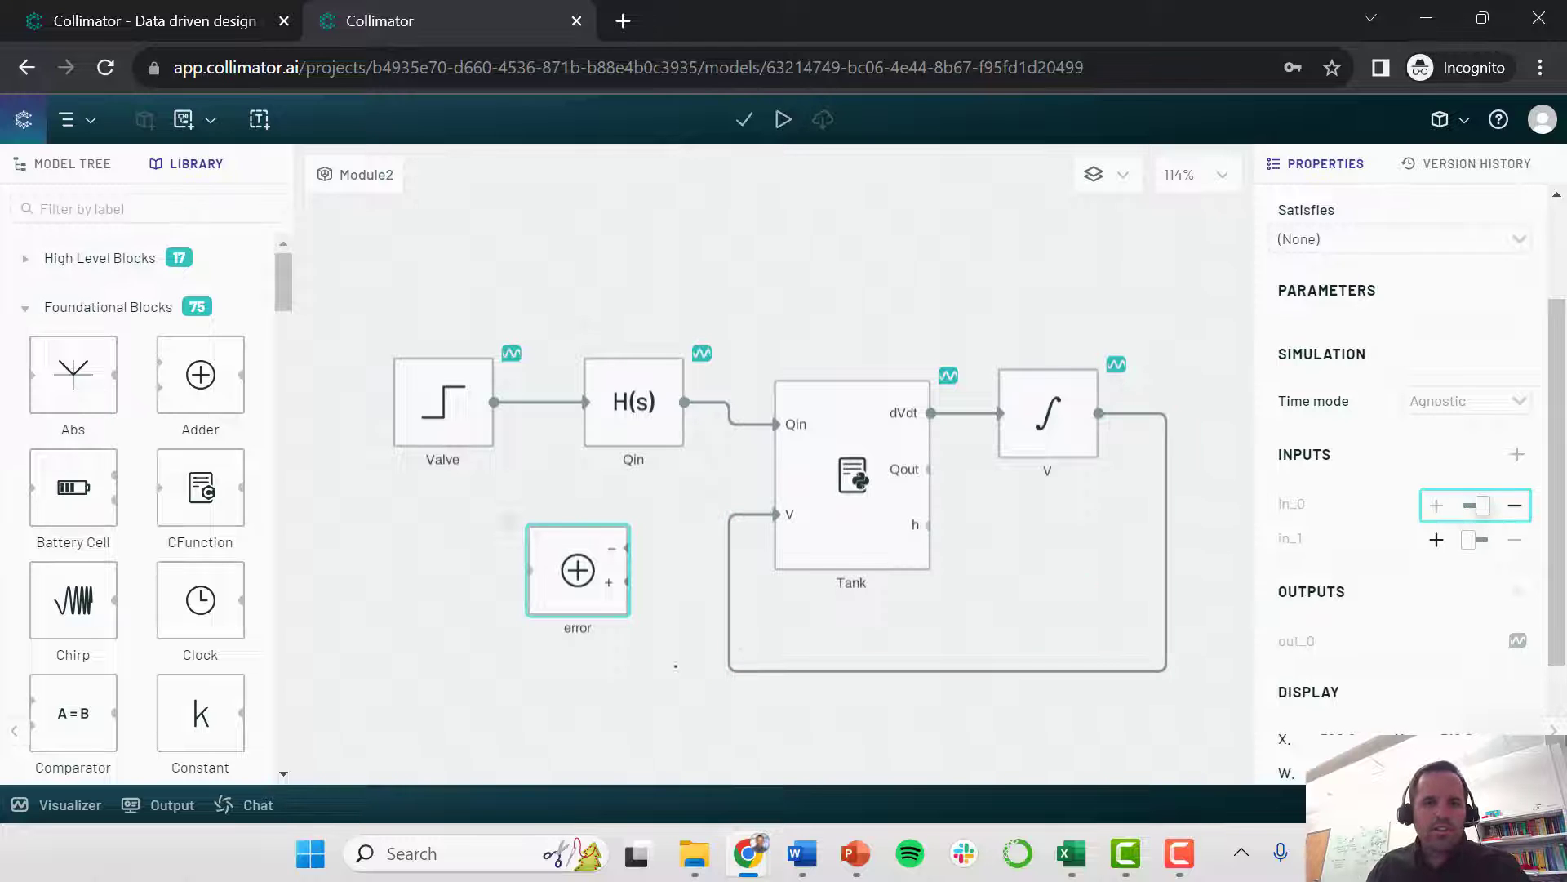
drag(636, 551, 719, 404)
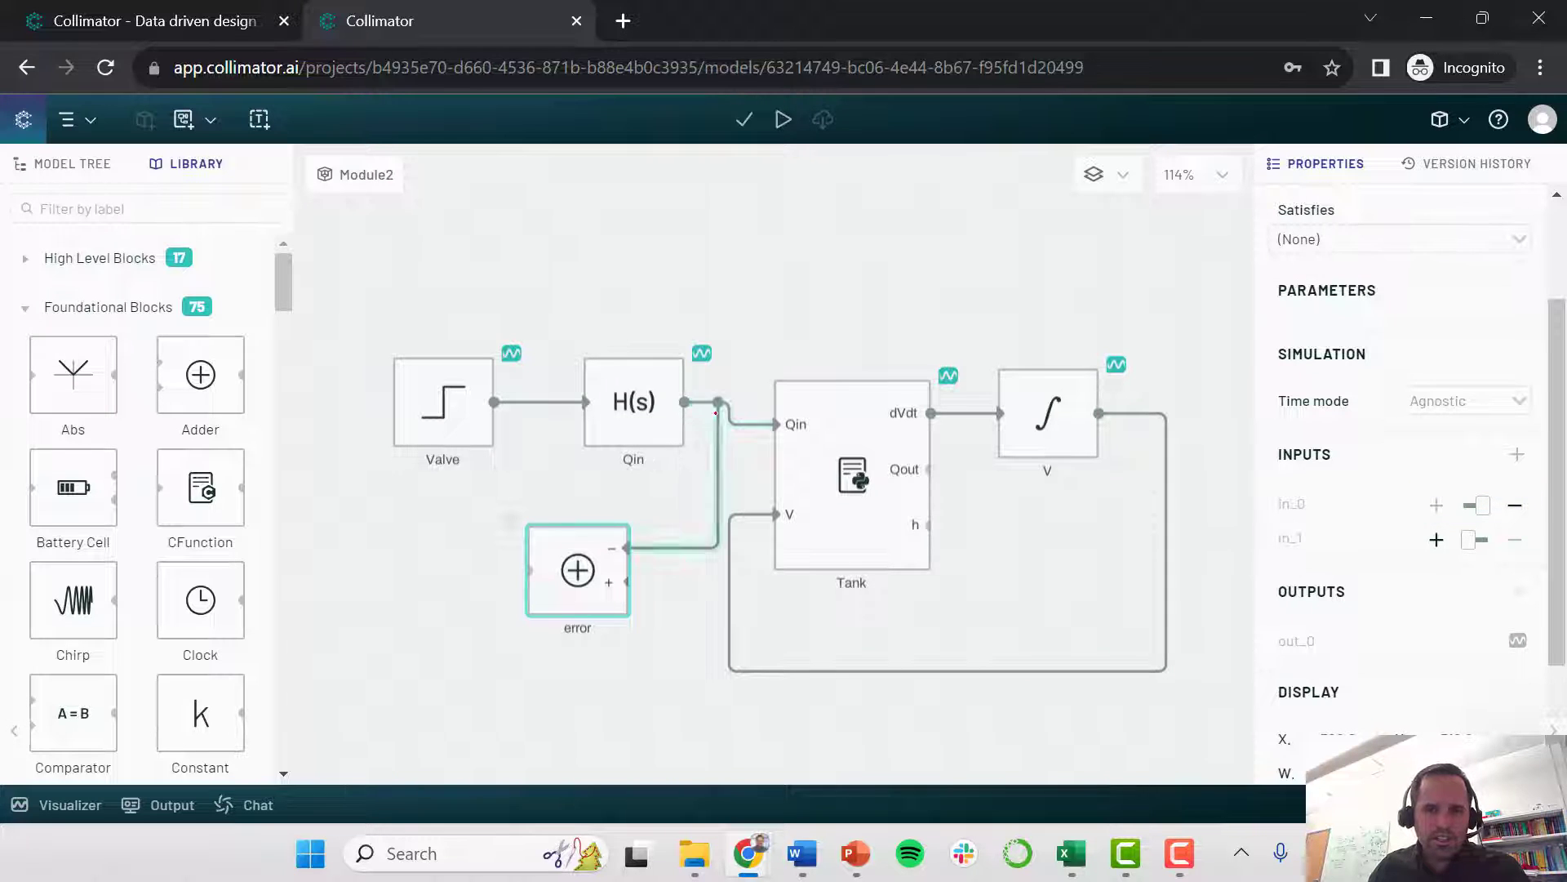
drag(712, 464, 708, 433)
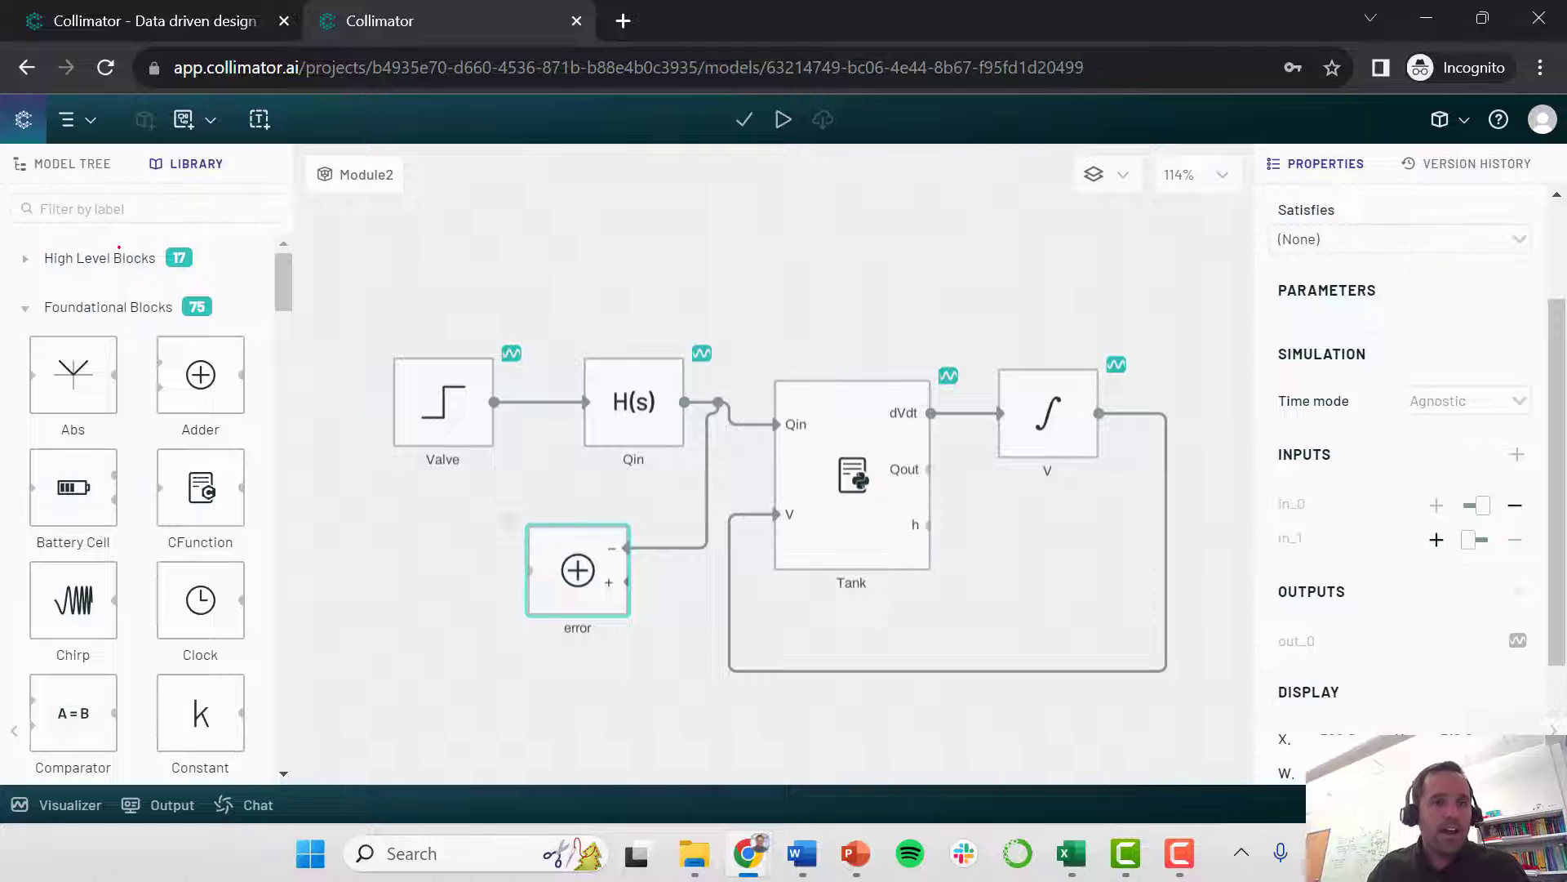
Find the Step block in the library, place it below the error block and connect its output to the positive input
click(96, 214)
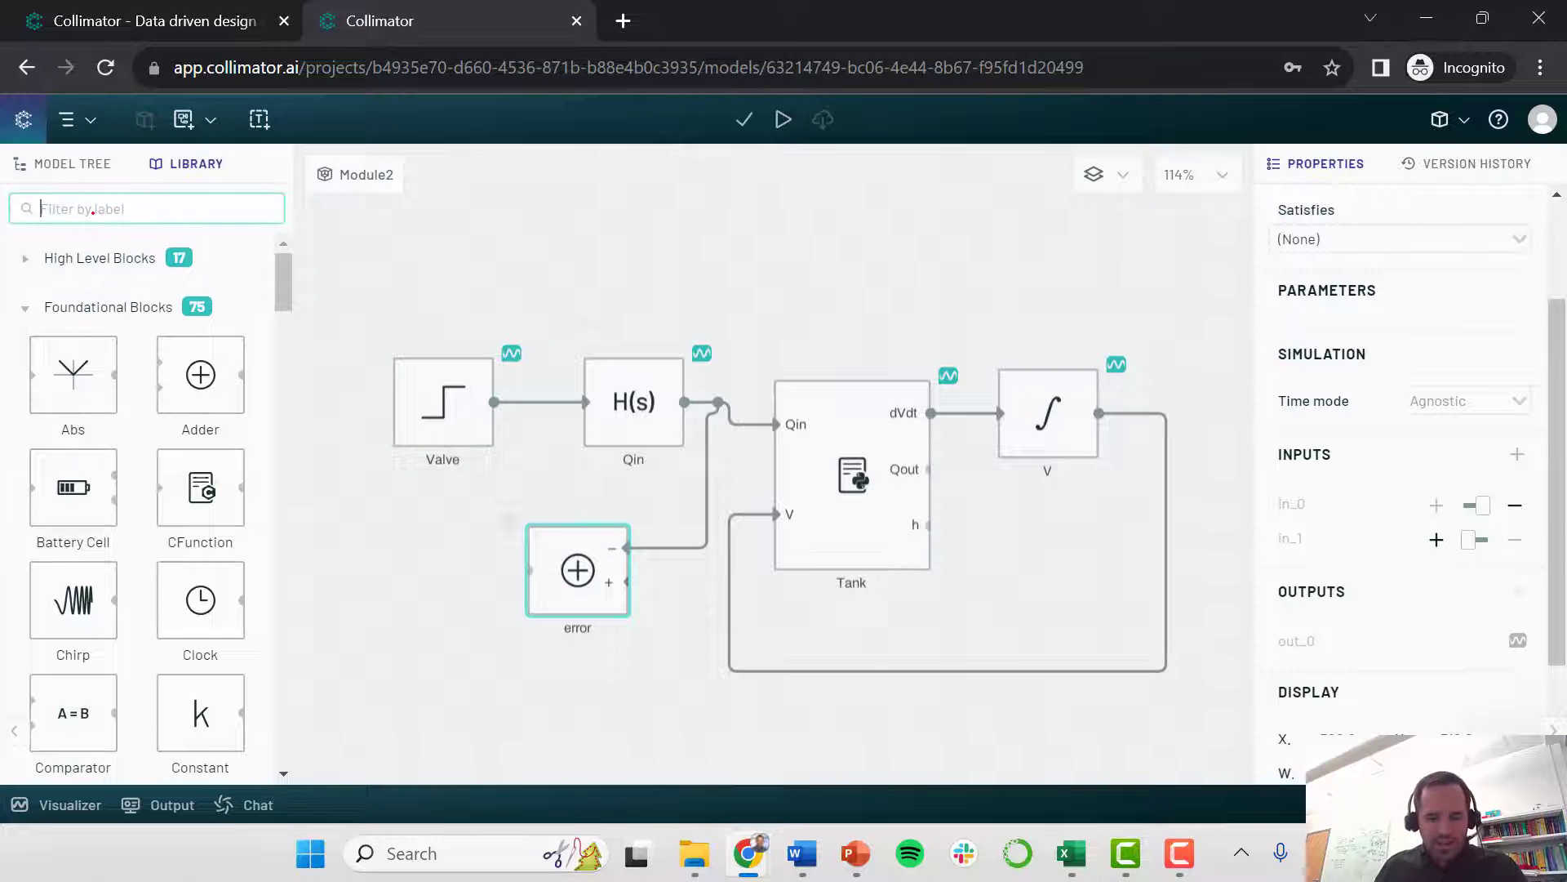
text(step)
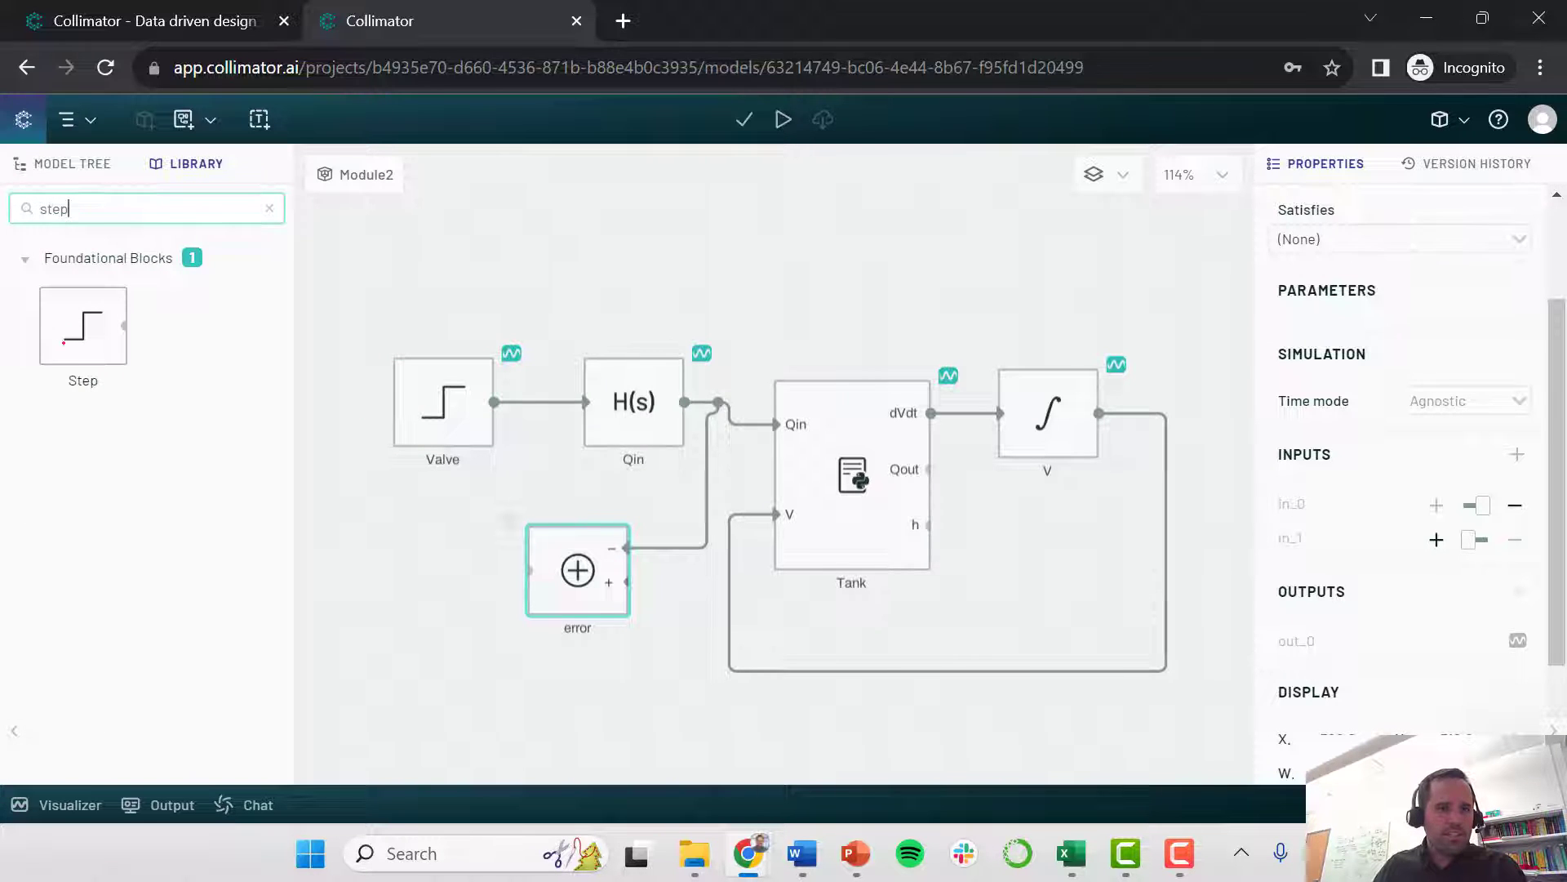
click(76, 328)
drag(77, 326, 627, 582)
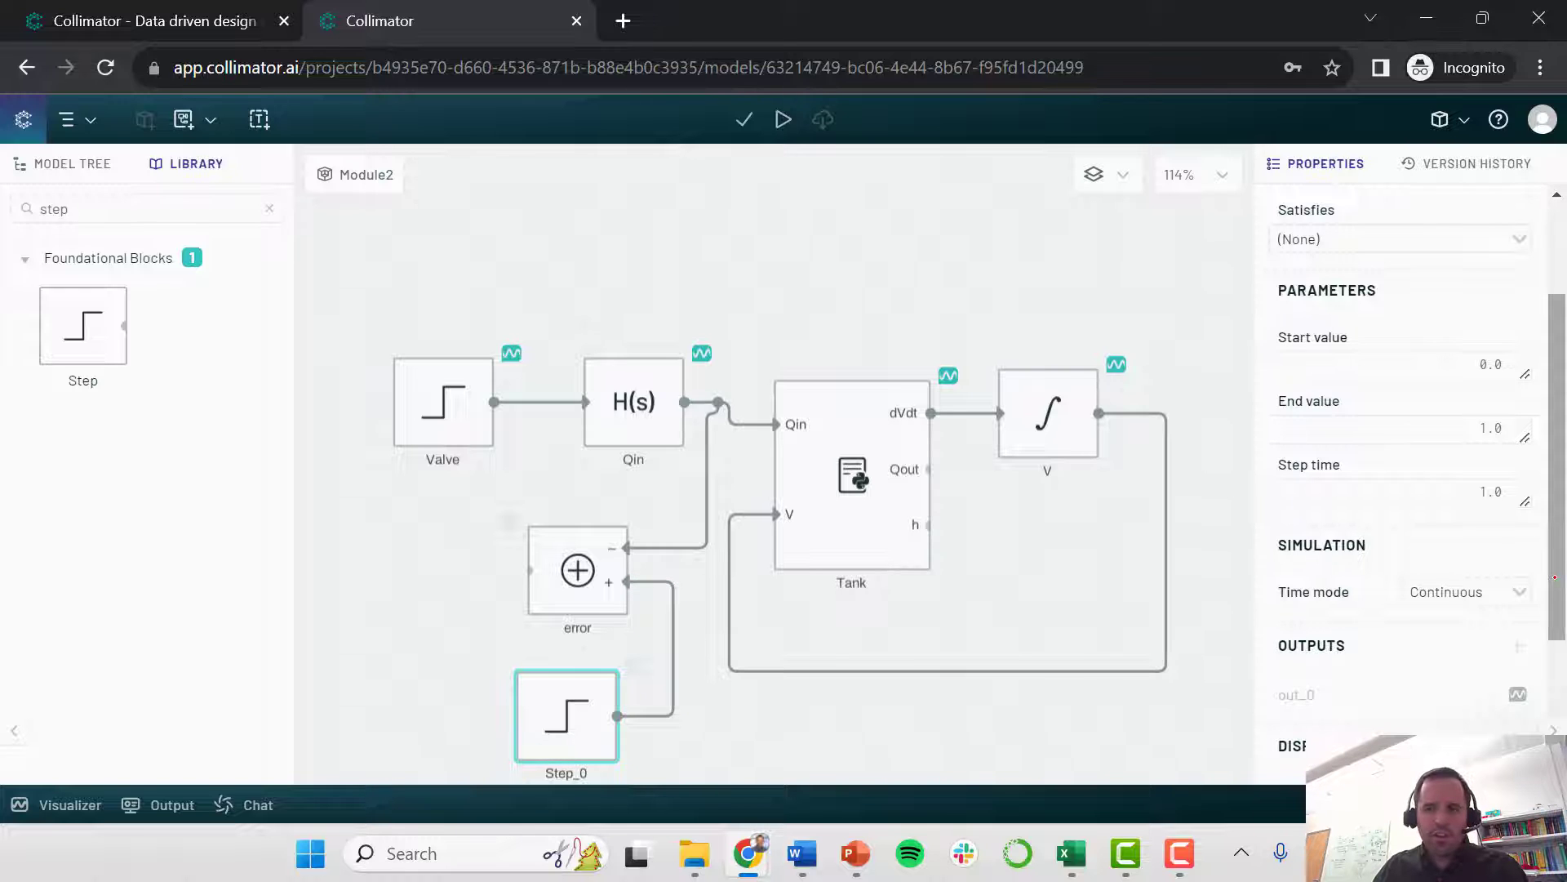
scroll(1555, 577, down, 1)
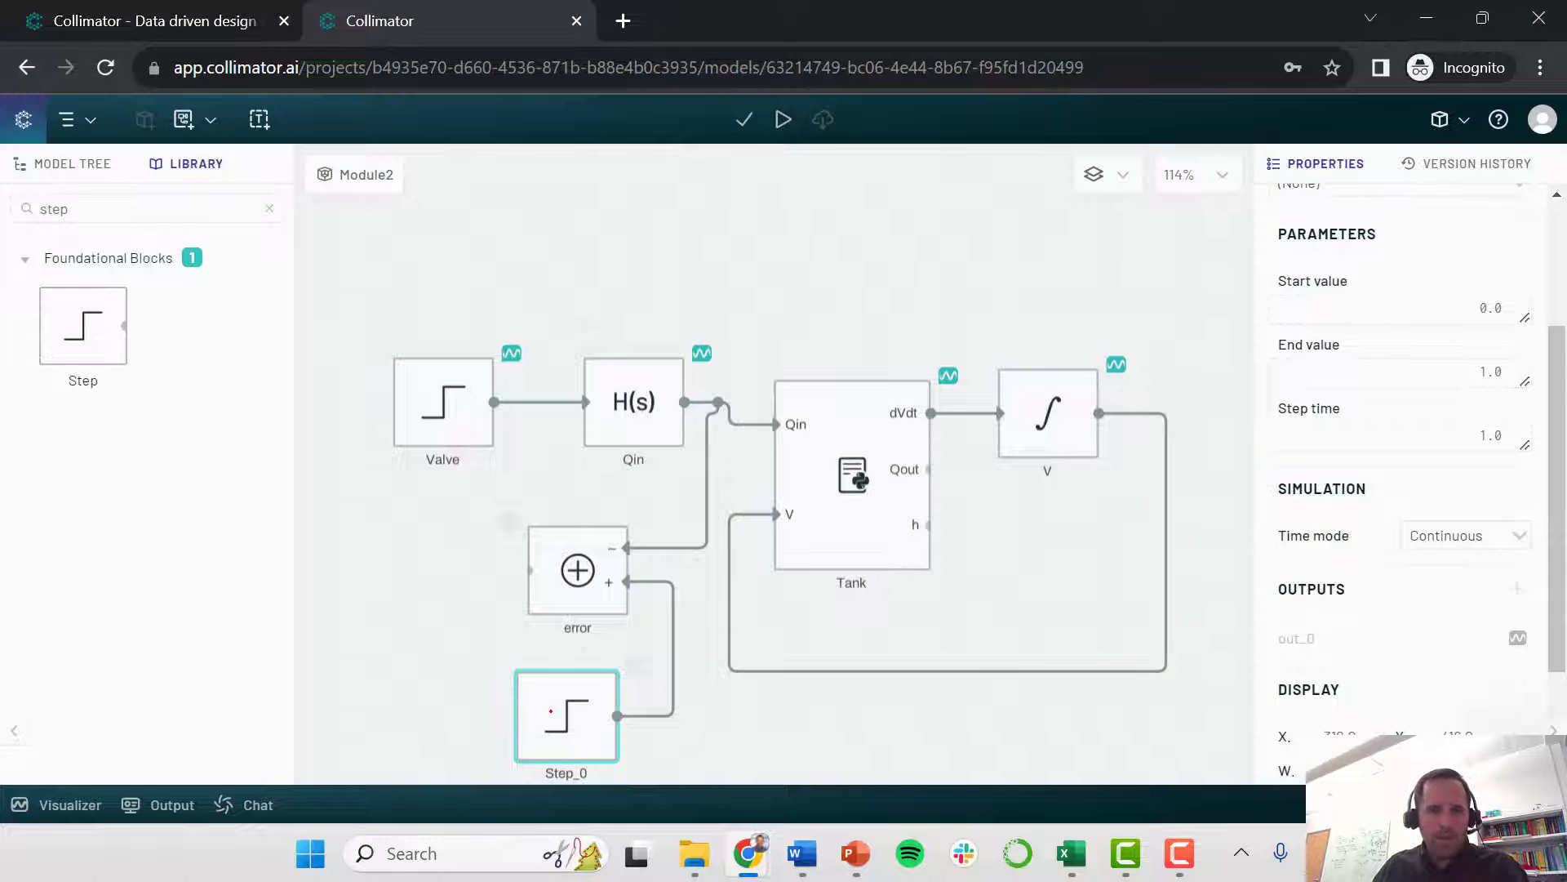
Rename the new Step block below the error block as Qin_SP
scroll(1533, 360, up, 3)
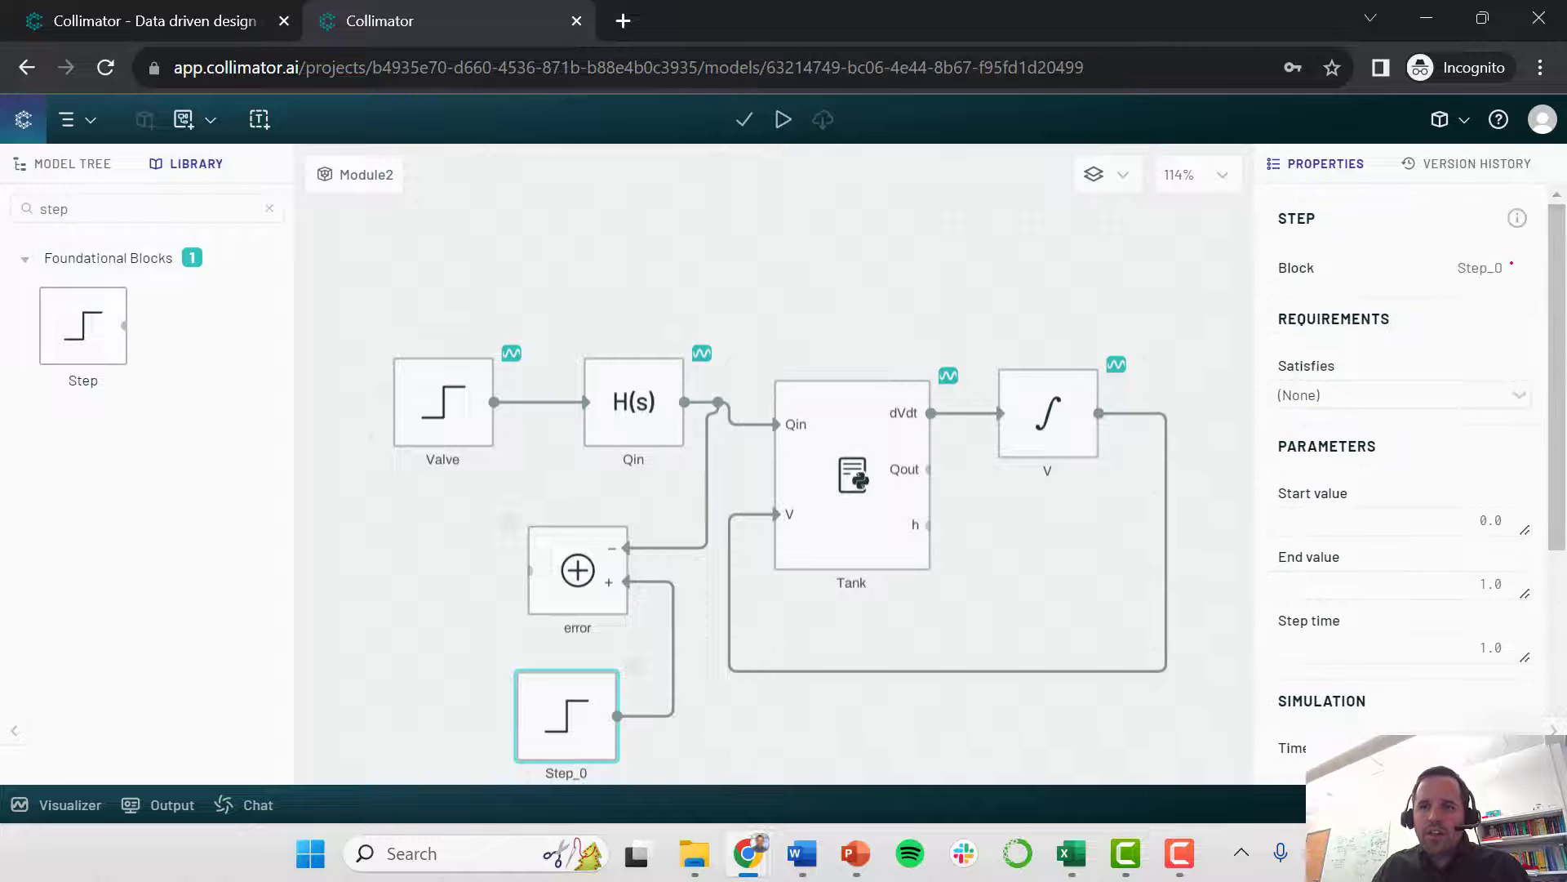
double_click(1466, 275)
text(Qin_SF)
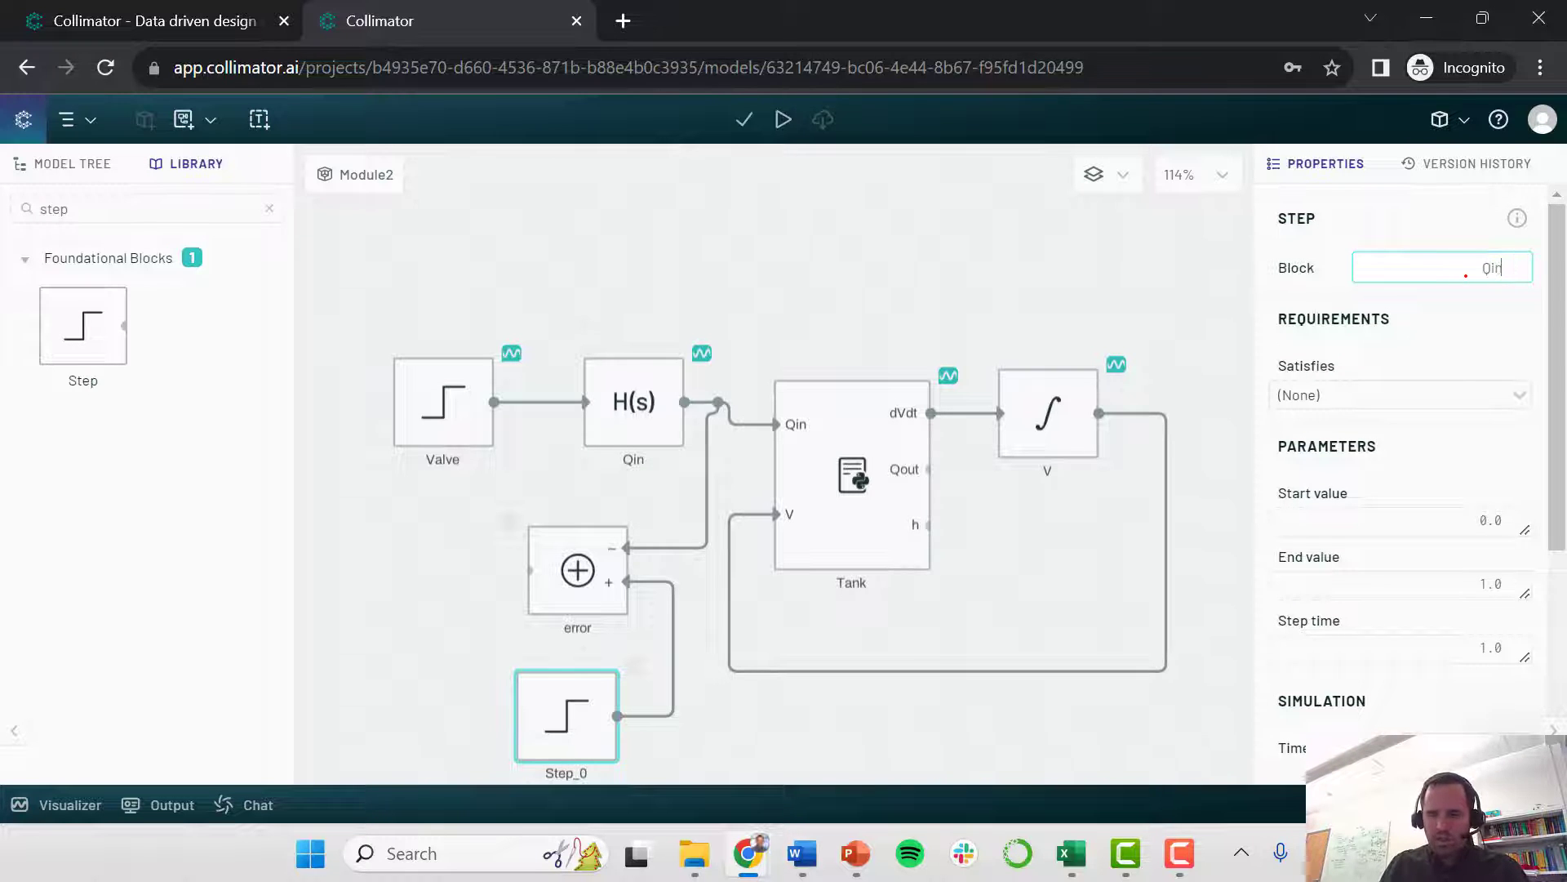
key(Return)
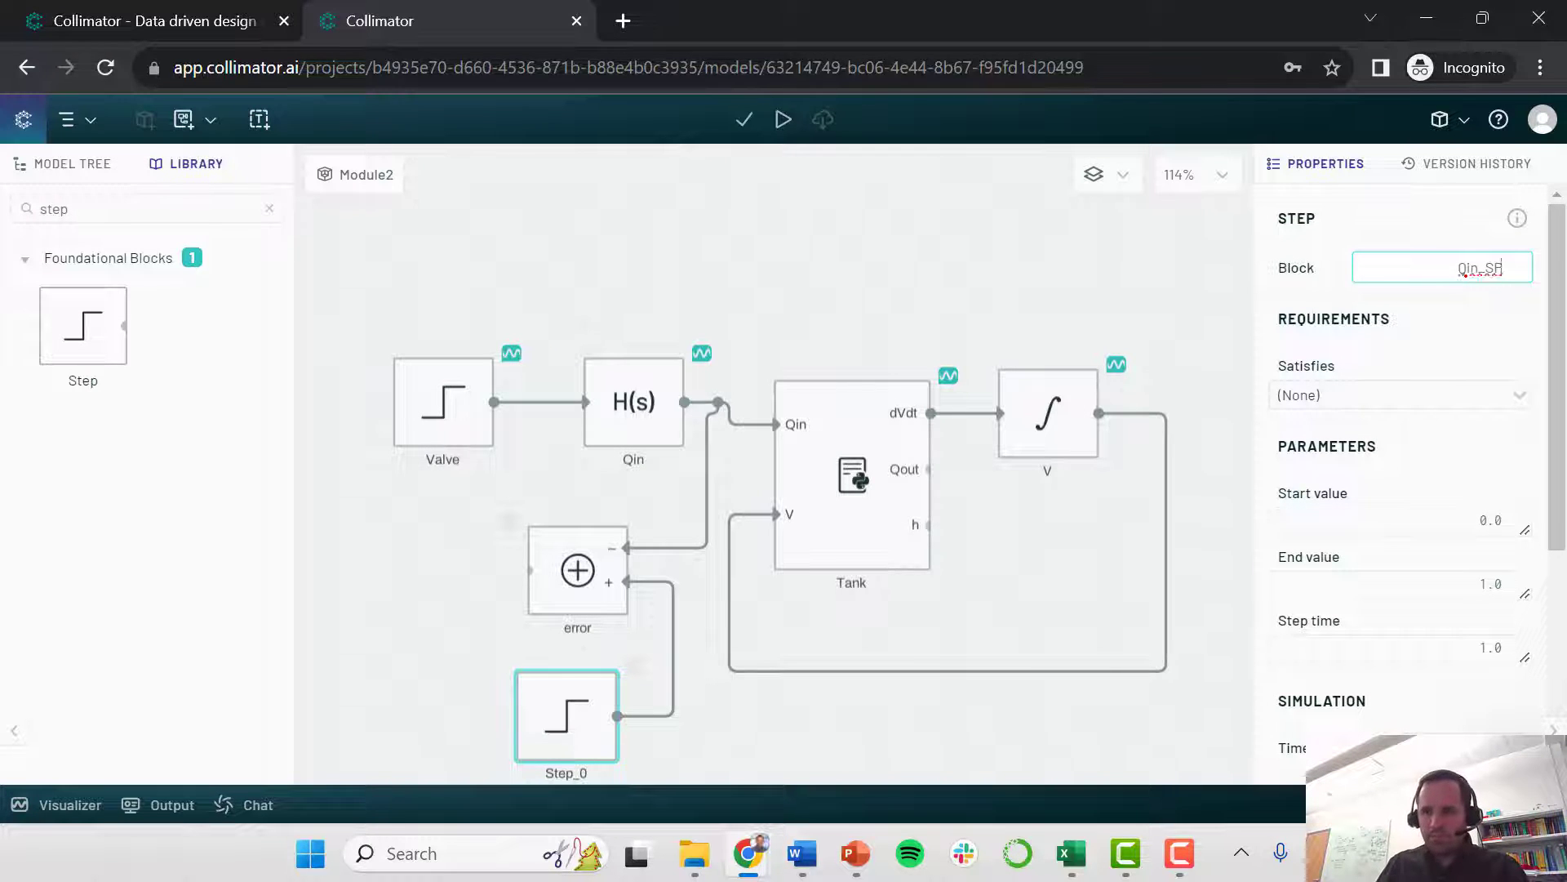
Set the Qin_SP step's start value to 3, end value to 6 and step time to 10
click(1394, 513)
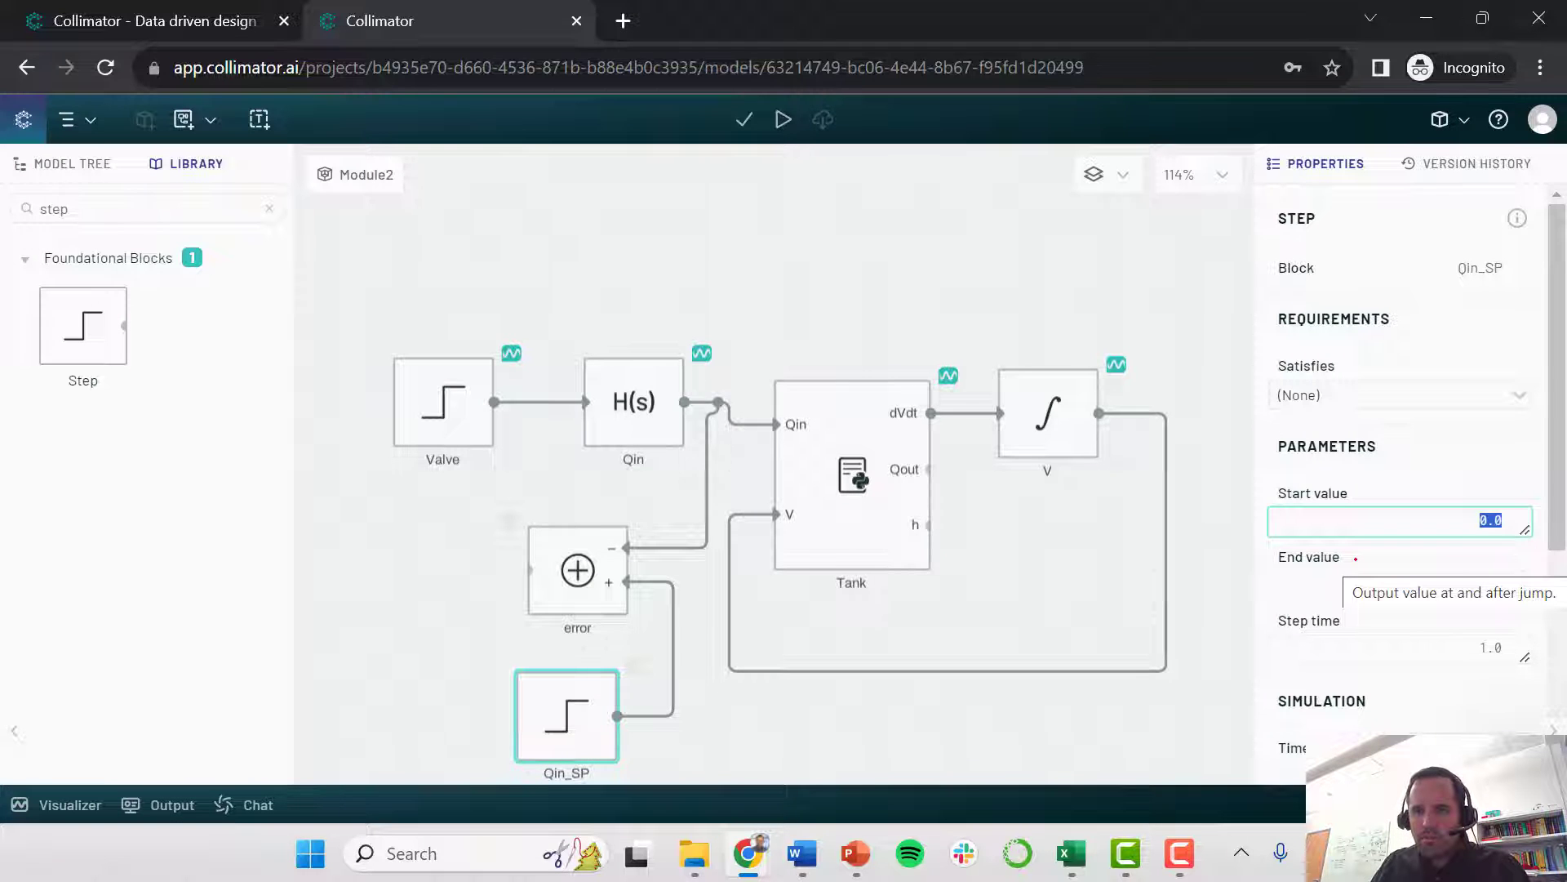
text(3)
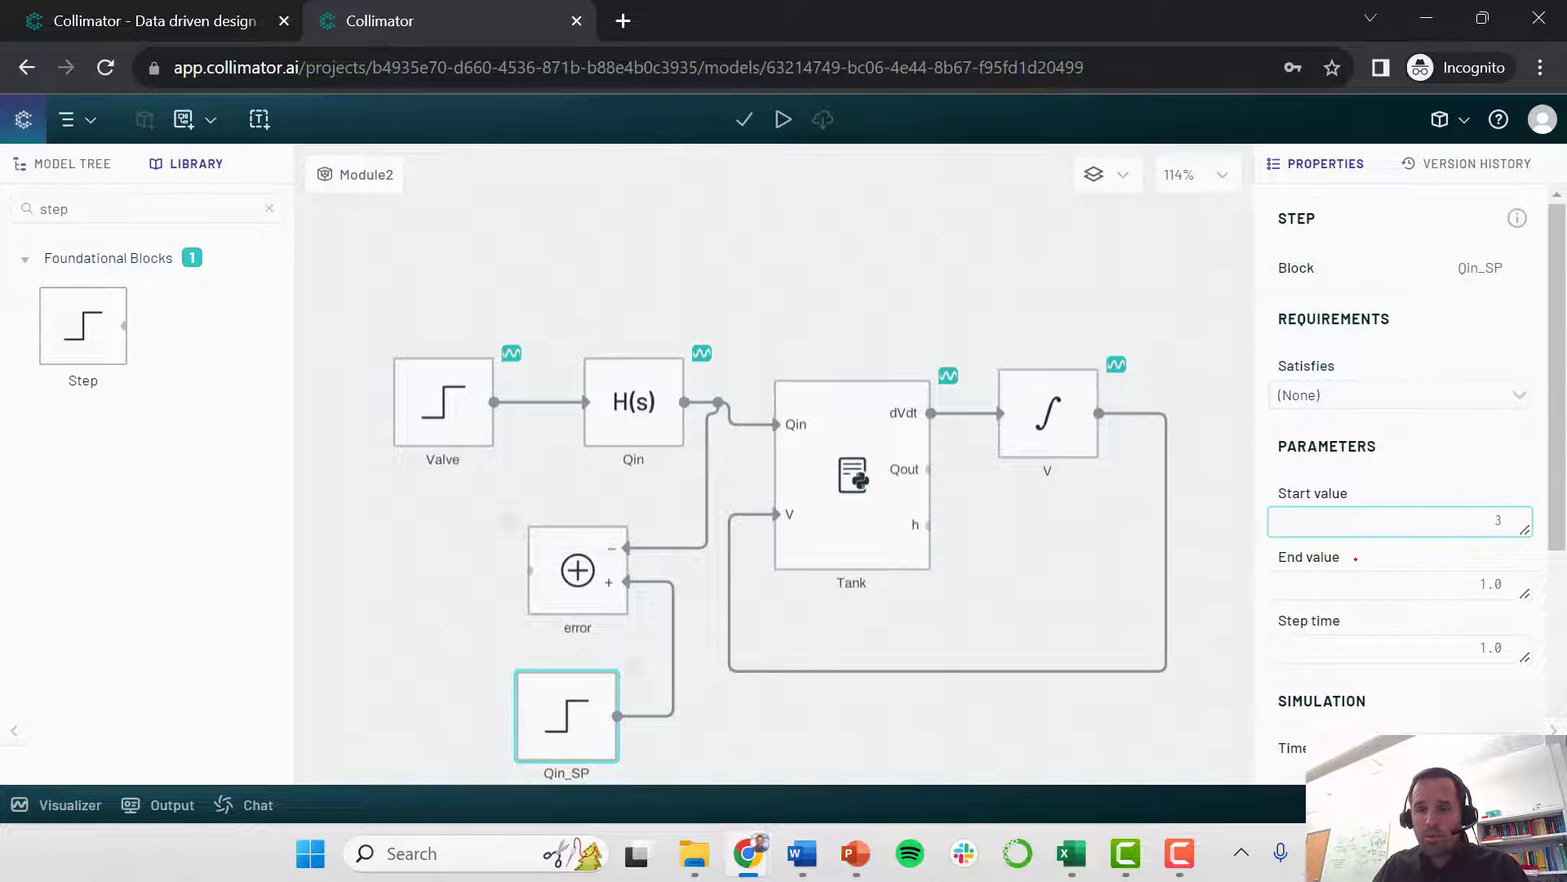
key(Tab)
text(6)
key(ctrl+a)
scroll(1414, 582, down, 2)
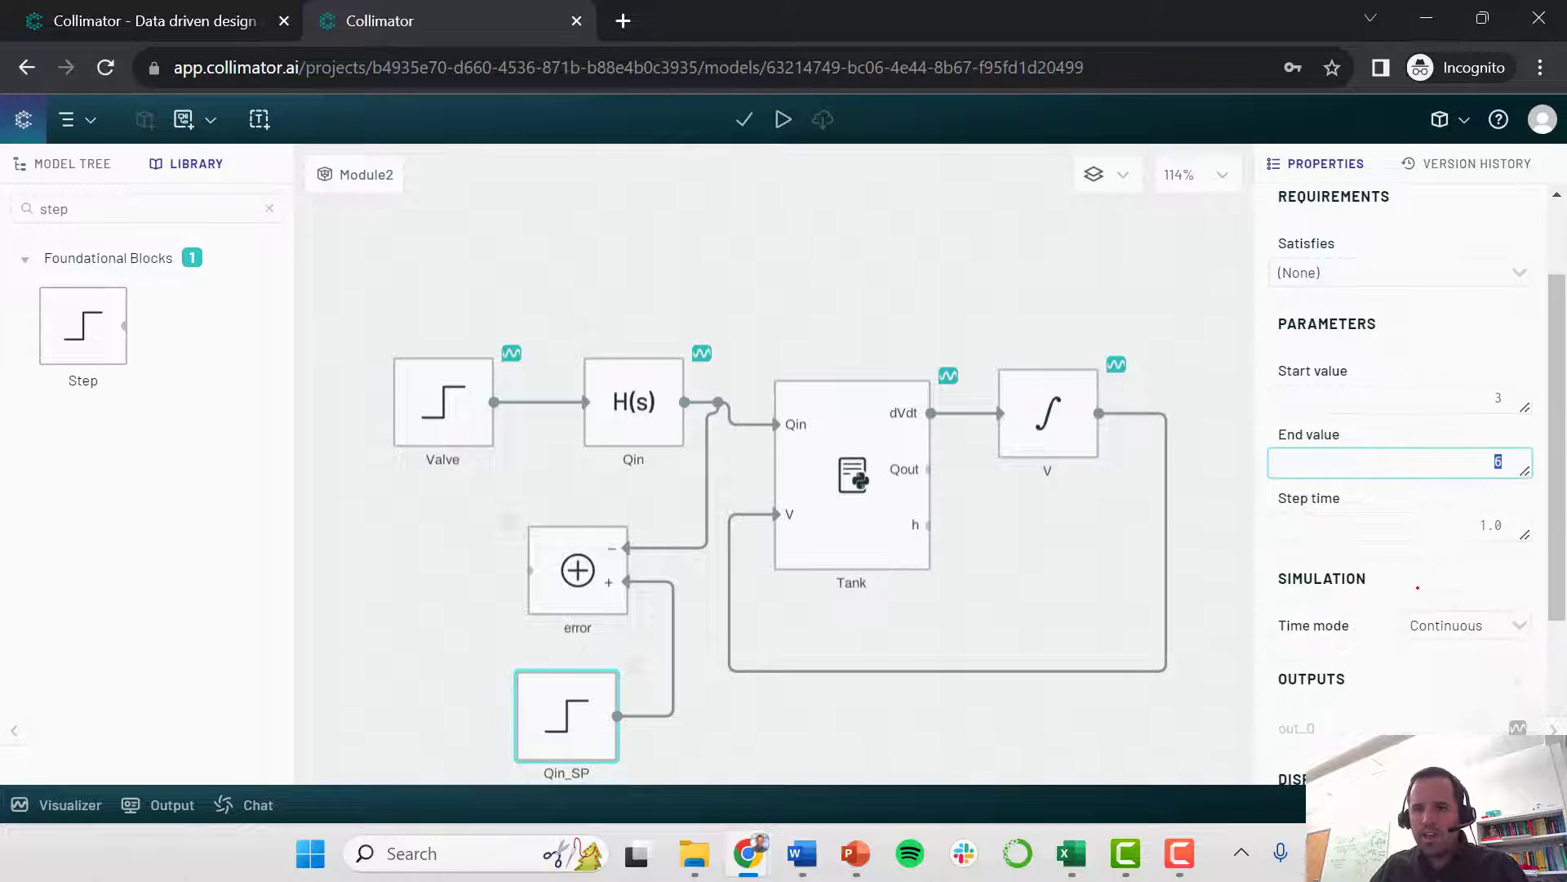
key(Tab)
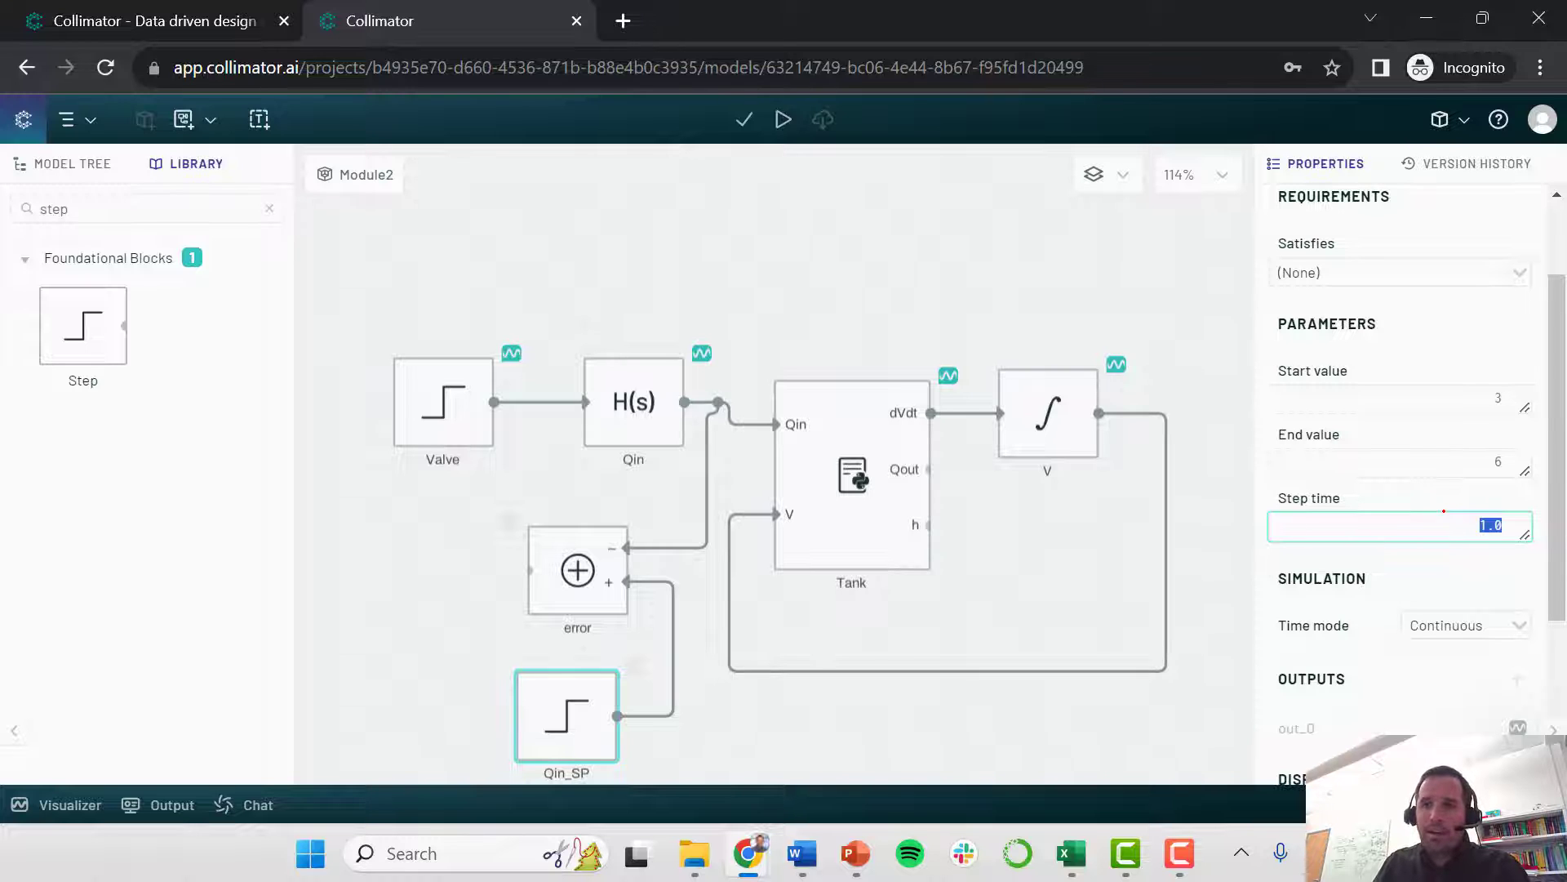
text(10)
key(ctrl+a)
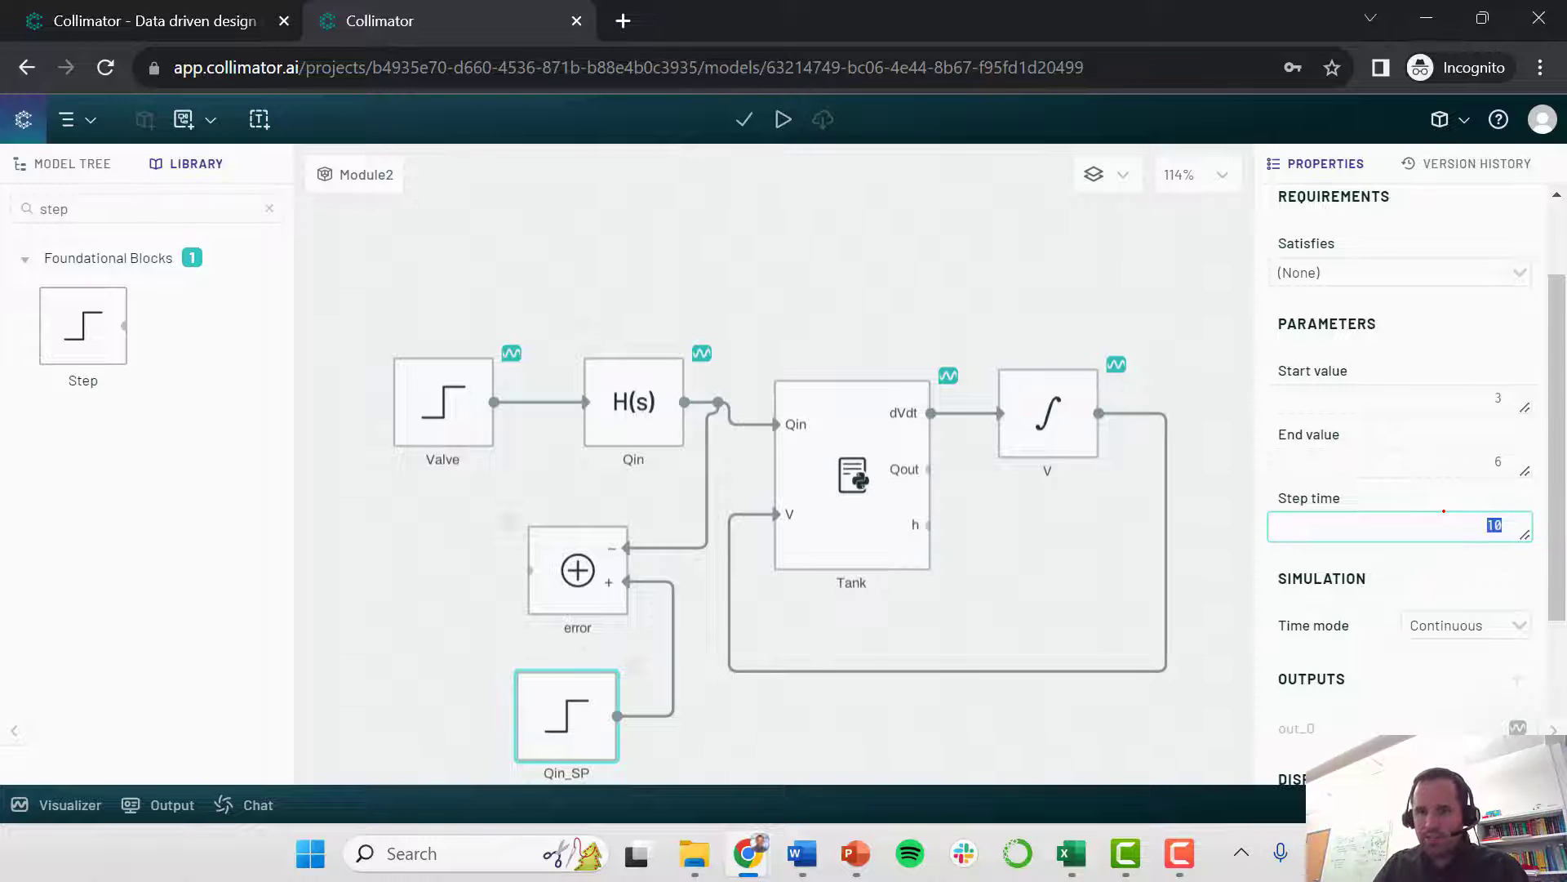
click(1455, 401)
Set the model's simulation end time to 20
click(1127, 298)
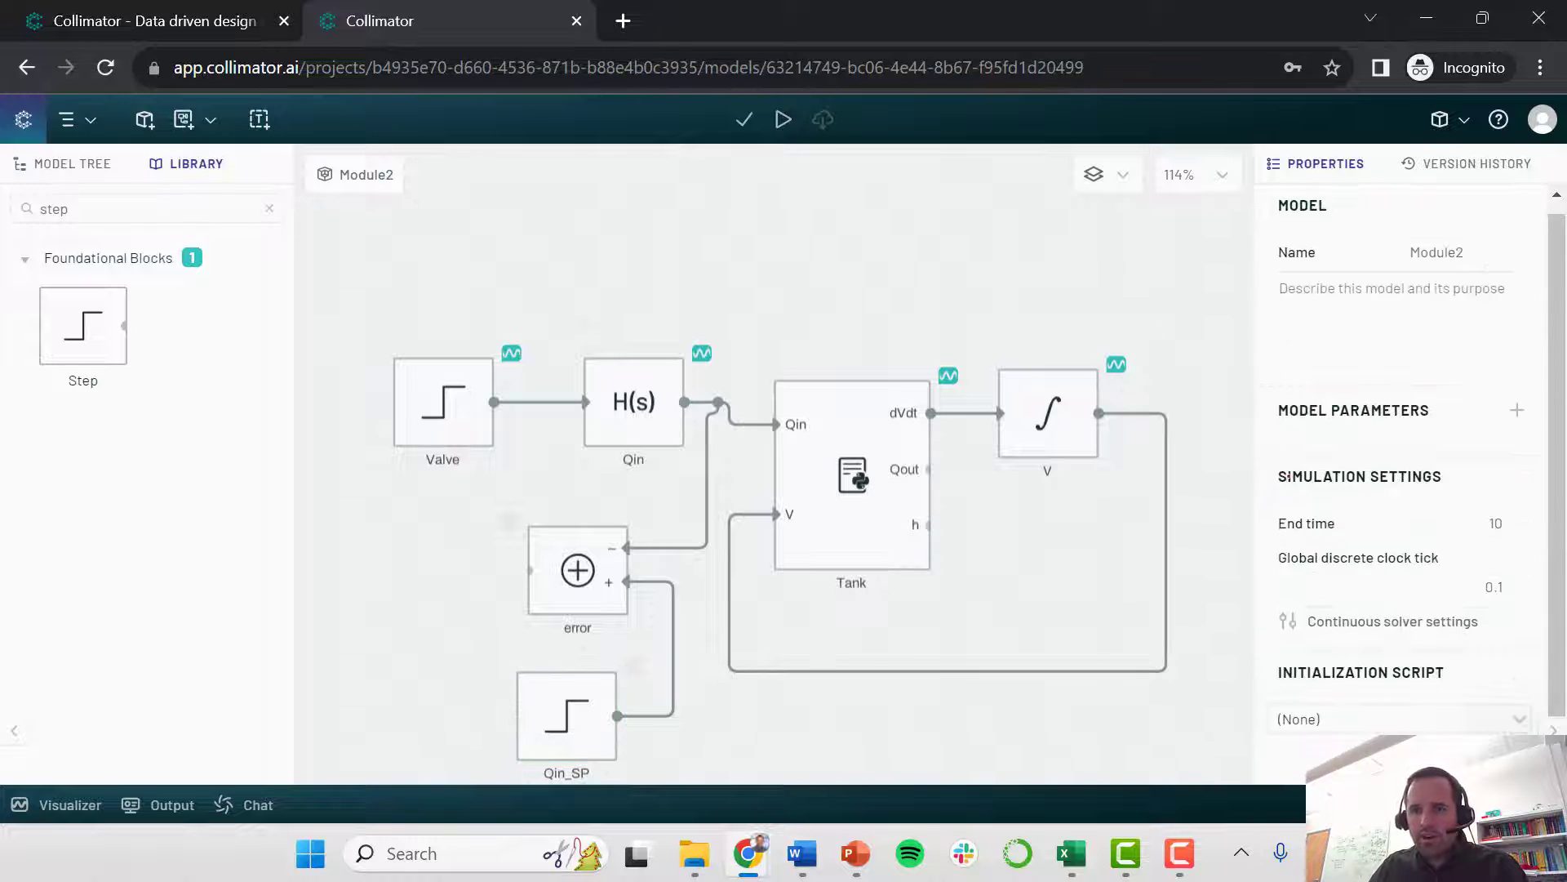
click(1453, 522)
text(20)
key(Return)
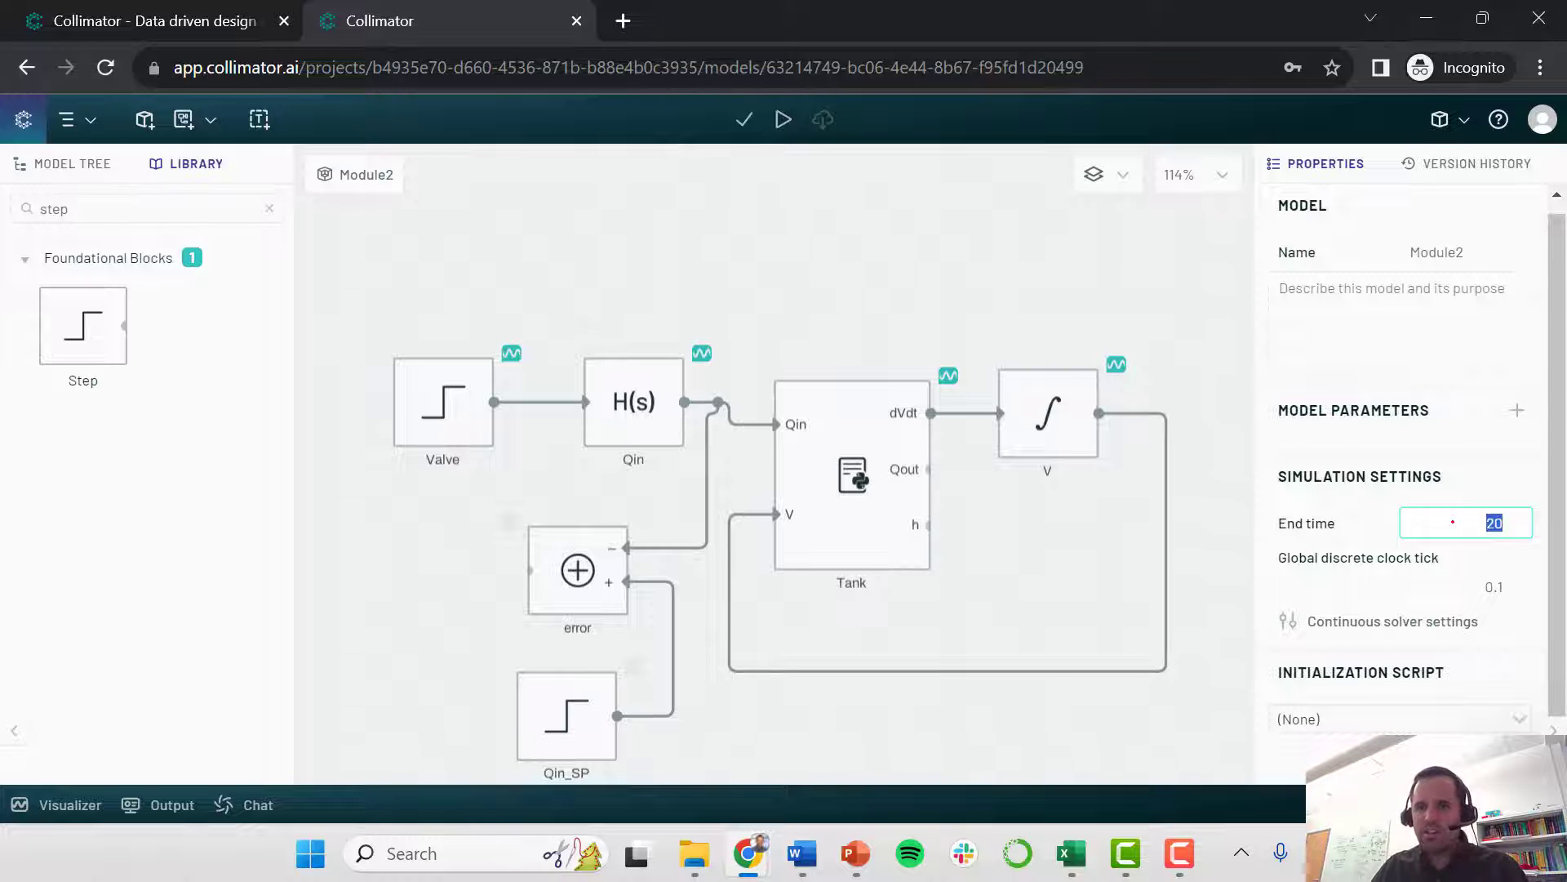
click(1146, 294)
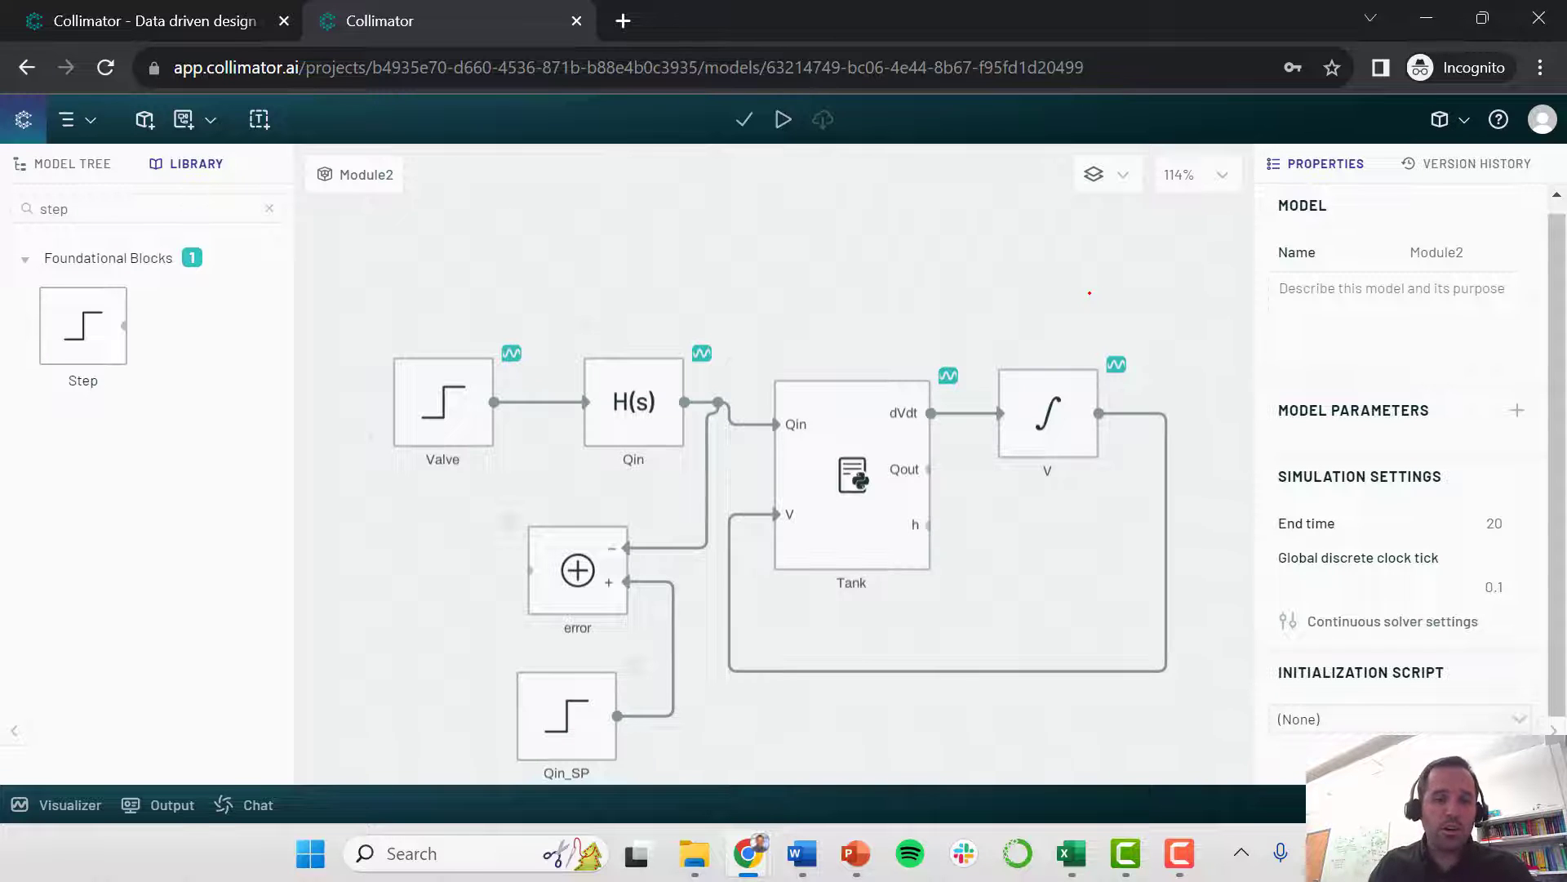
Find the continuous PID block in the library, place it horizontally flipped beside the error block and connect its input to the error output
click(80, 209)
key(ctrl+a)
key(BackSpace)
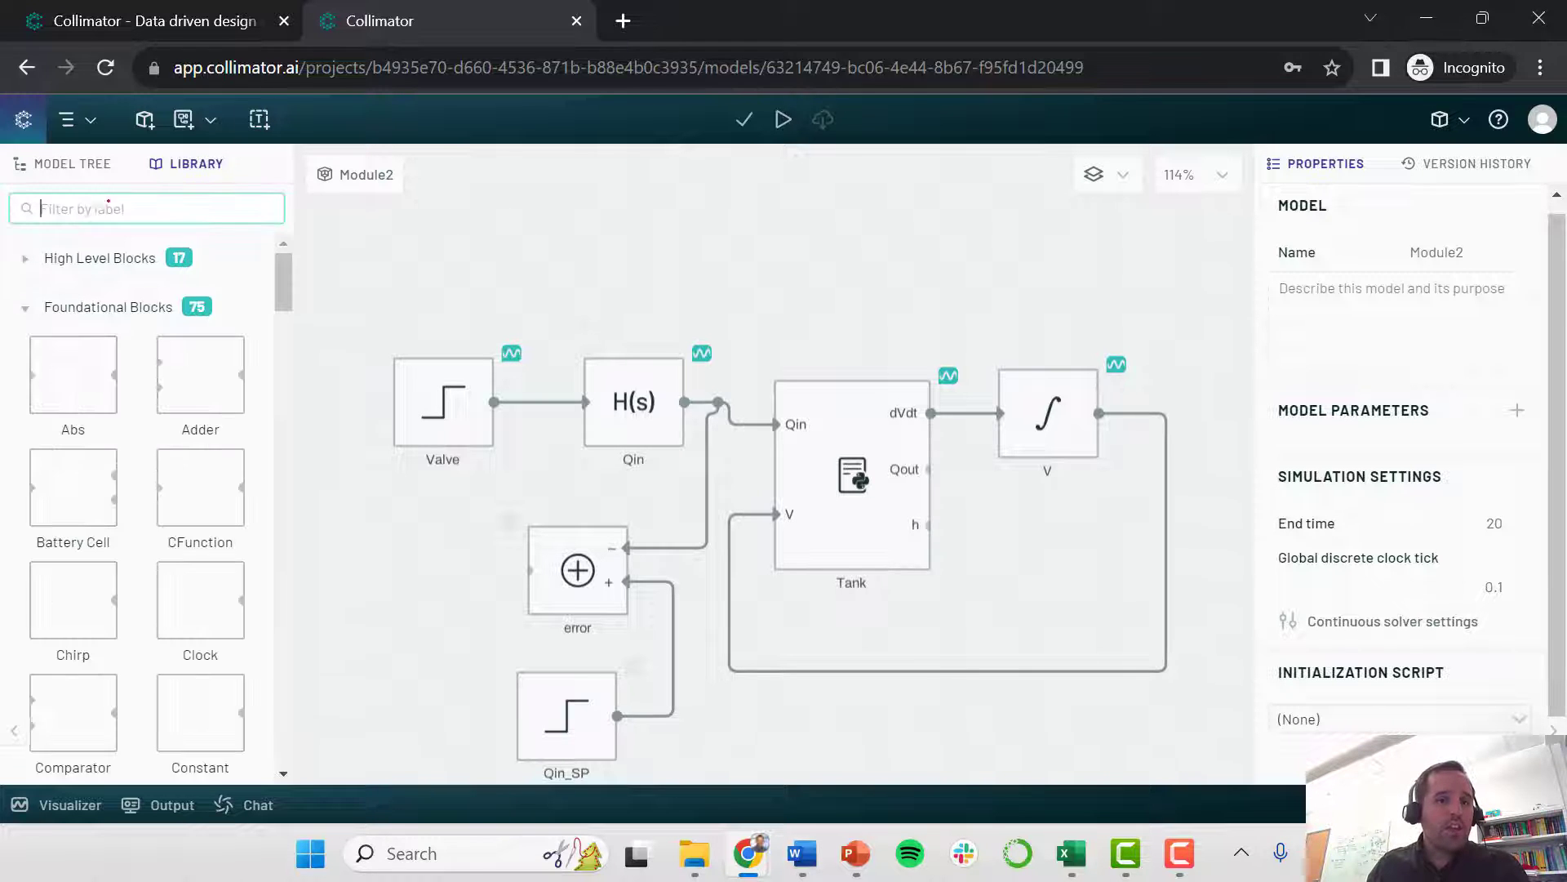
text(pid)
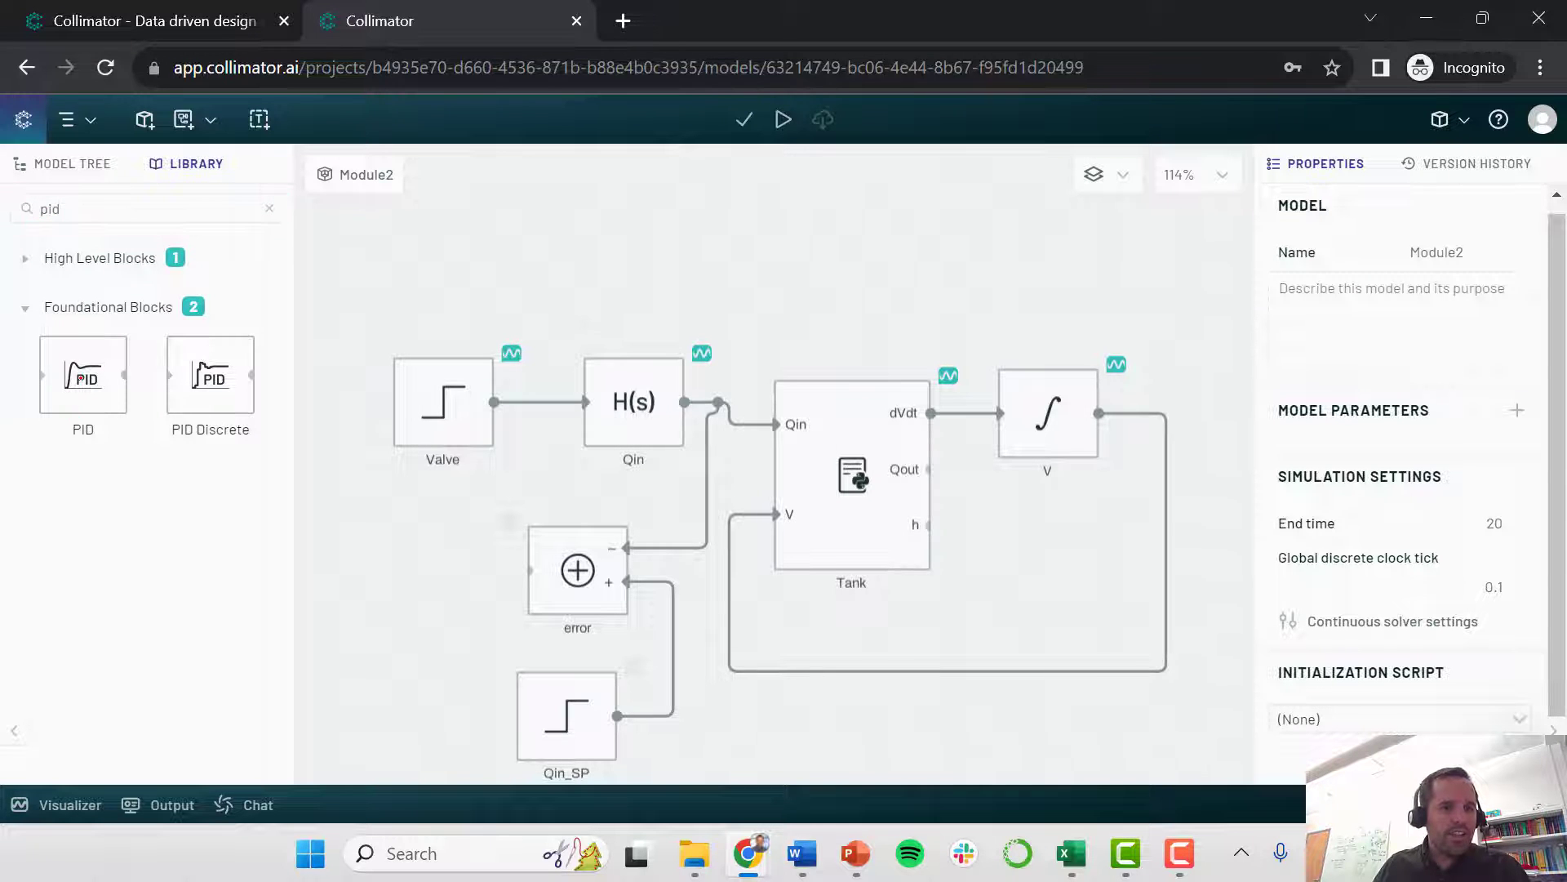
drag(121, 398, 448, 594)
right_click(413, 576)
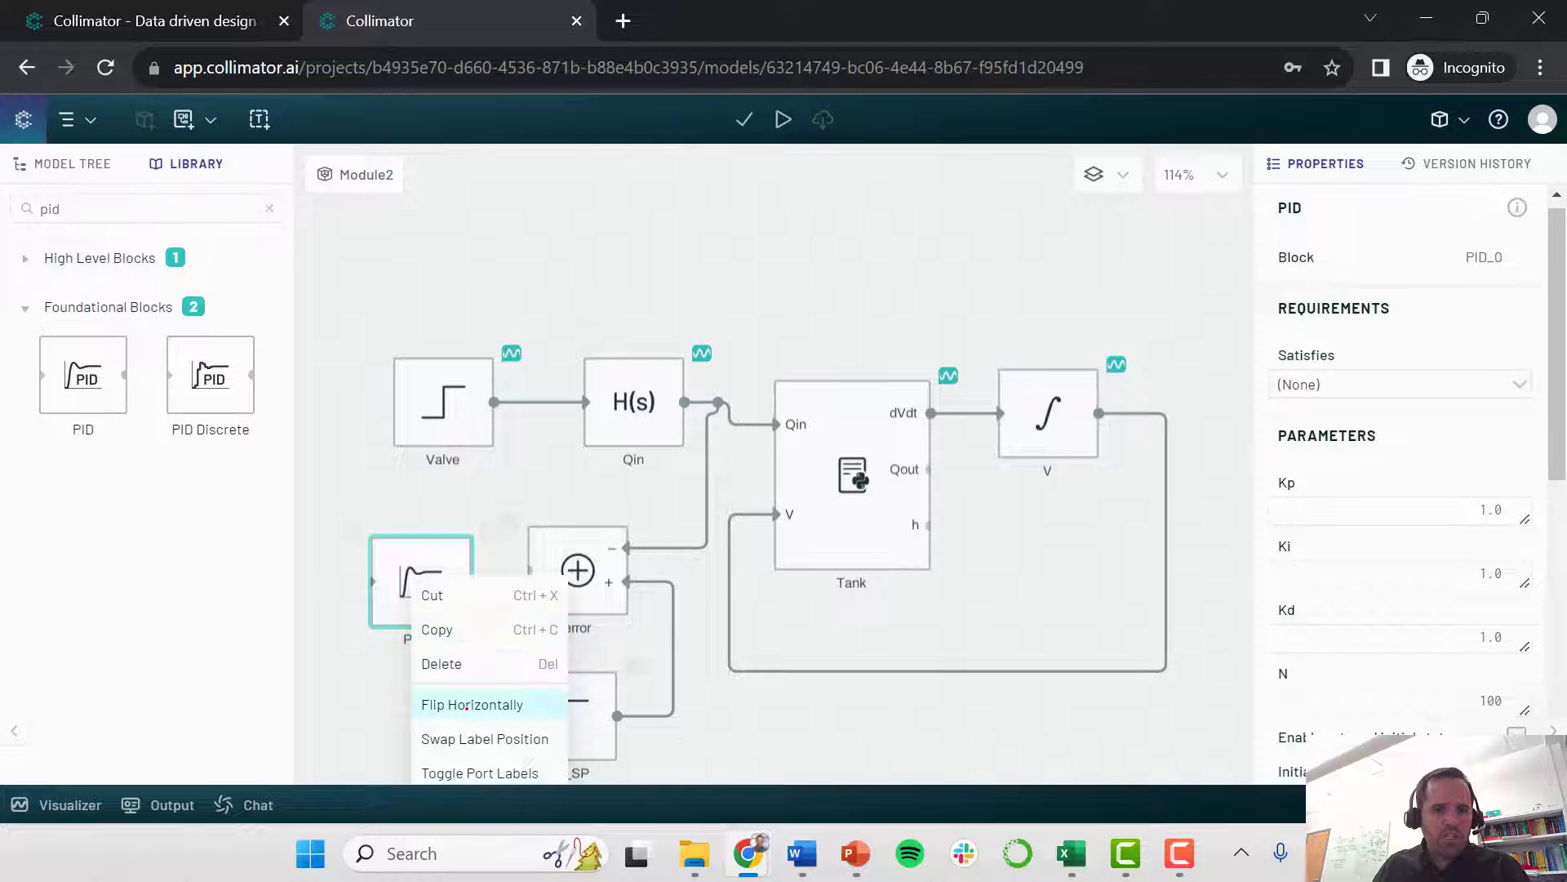
click(472, 704)
mouse_move(473, 583)
mouse_down()
mouse_move(528, 570)
mouse_move(448, 564)
mouse_up()
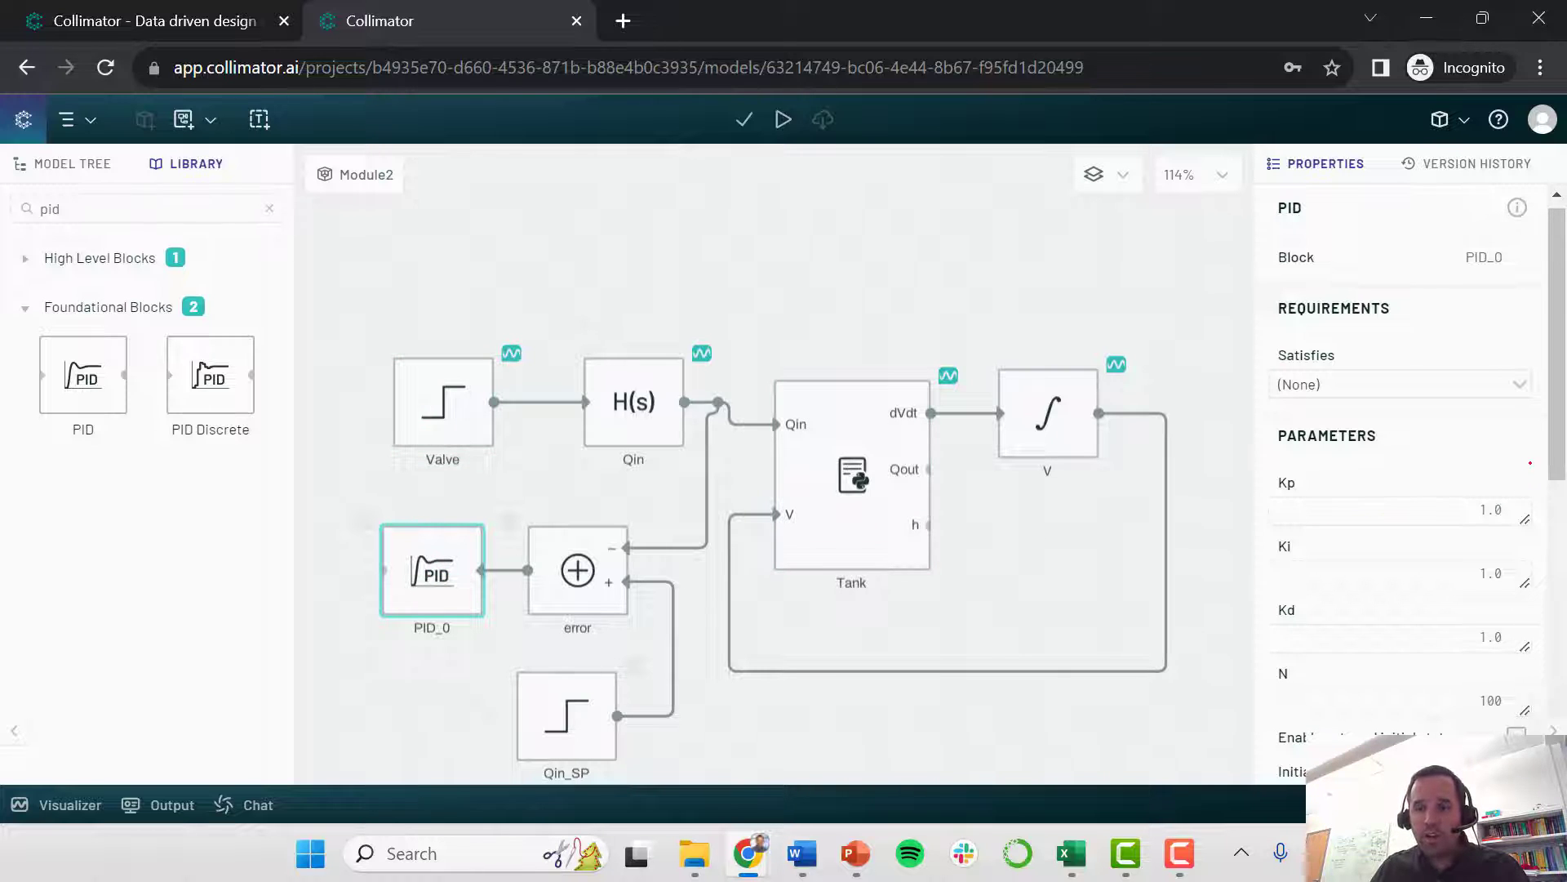
Set the PID block's gains to Kp 40, Ki 40 and Kd 0
click(1399, 505)
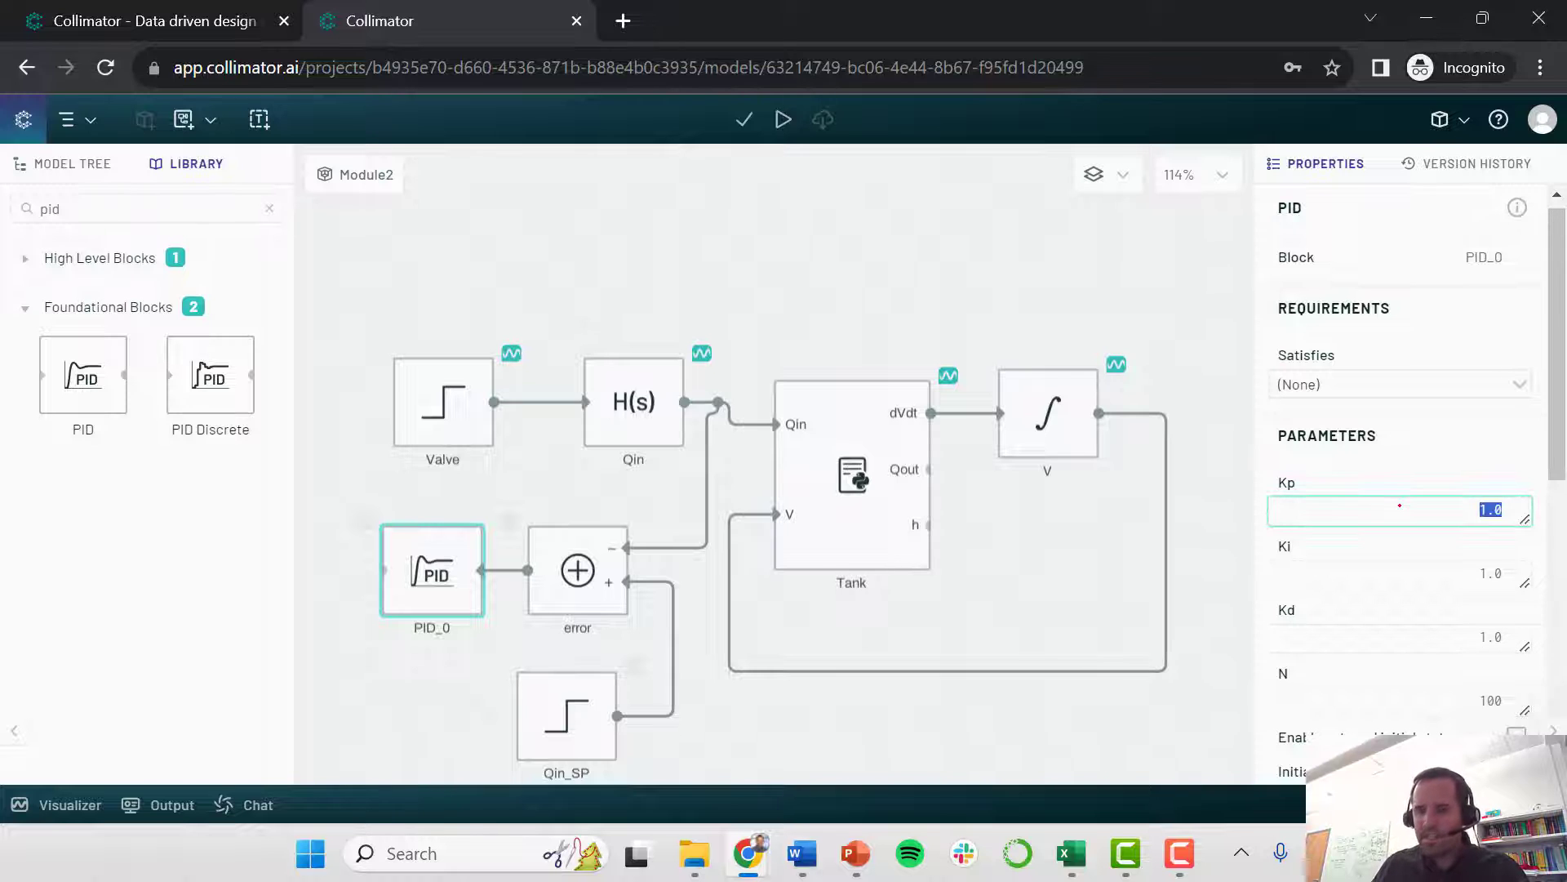
text(40)
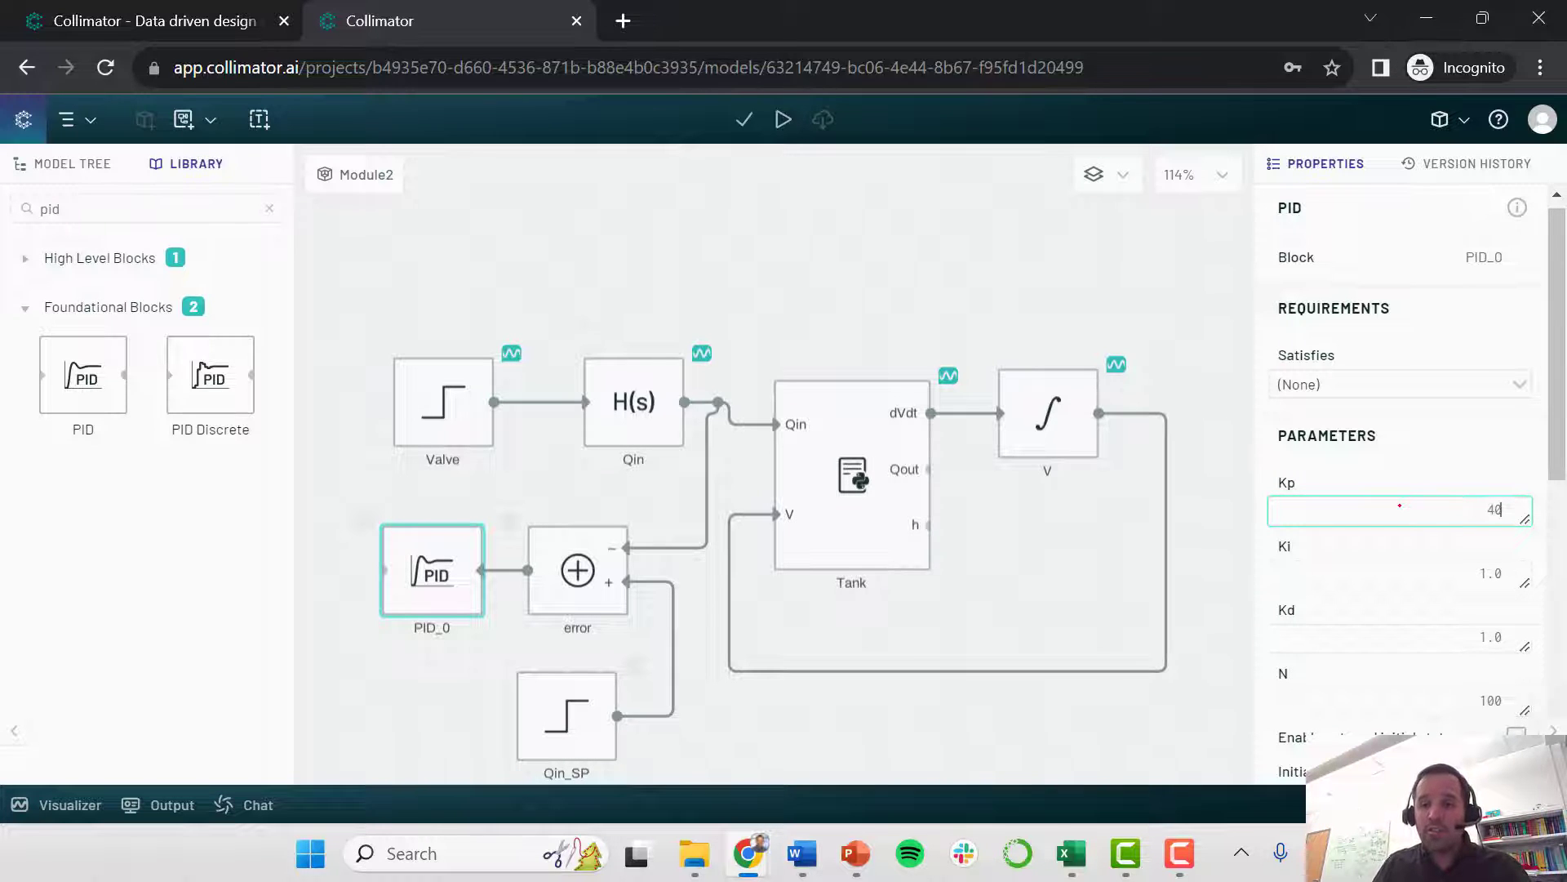
click(1445, 569)
text(40)
click(1433, 627)
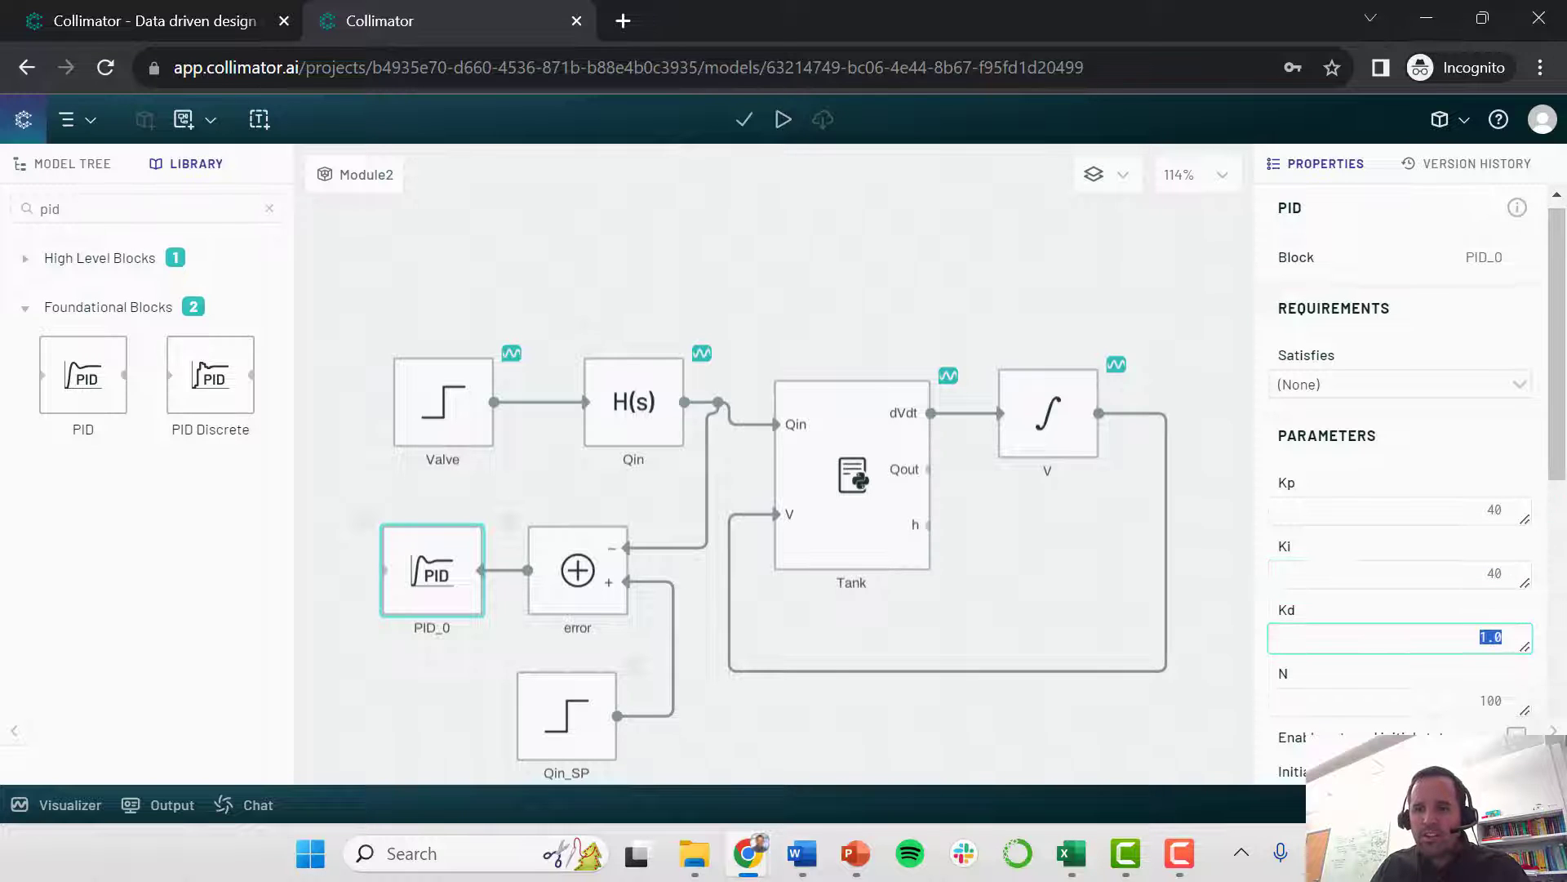
drag(1556, 435, 1556, 484)
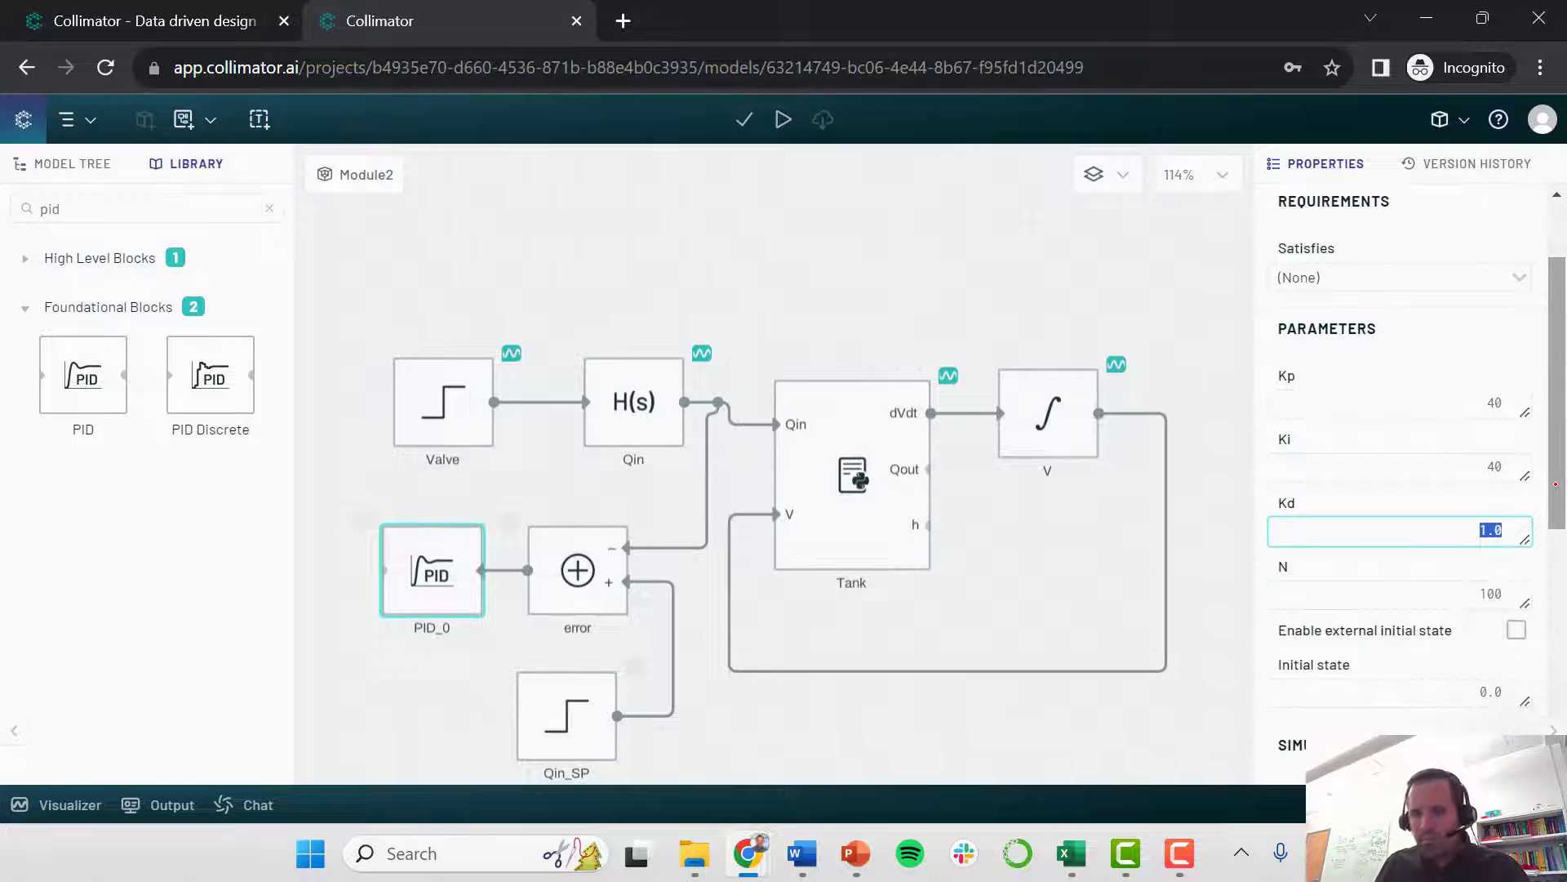
text(0)
click(1417, 524)
Review the PID block's gains and its remaining settings, including N, the initial state, inputs and outputs
click(1438, 402)
key(Tab)
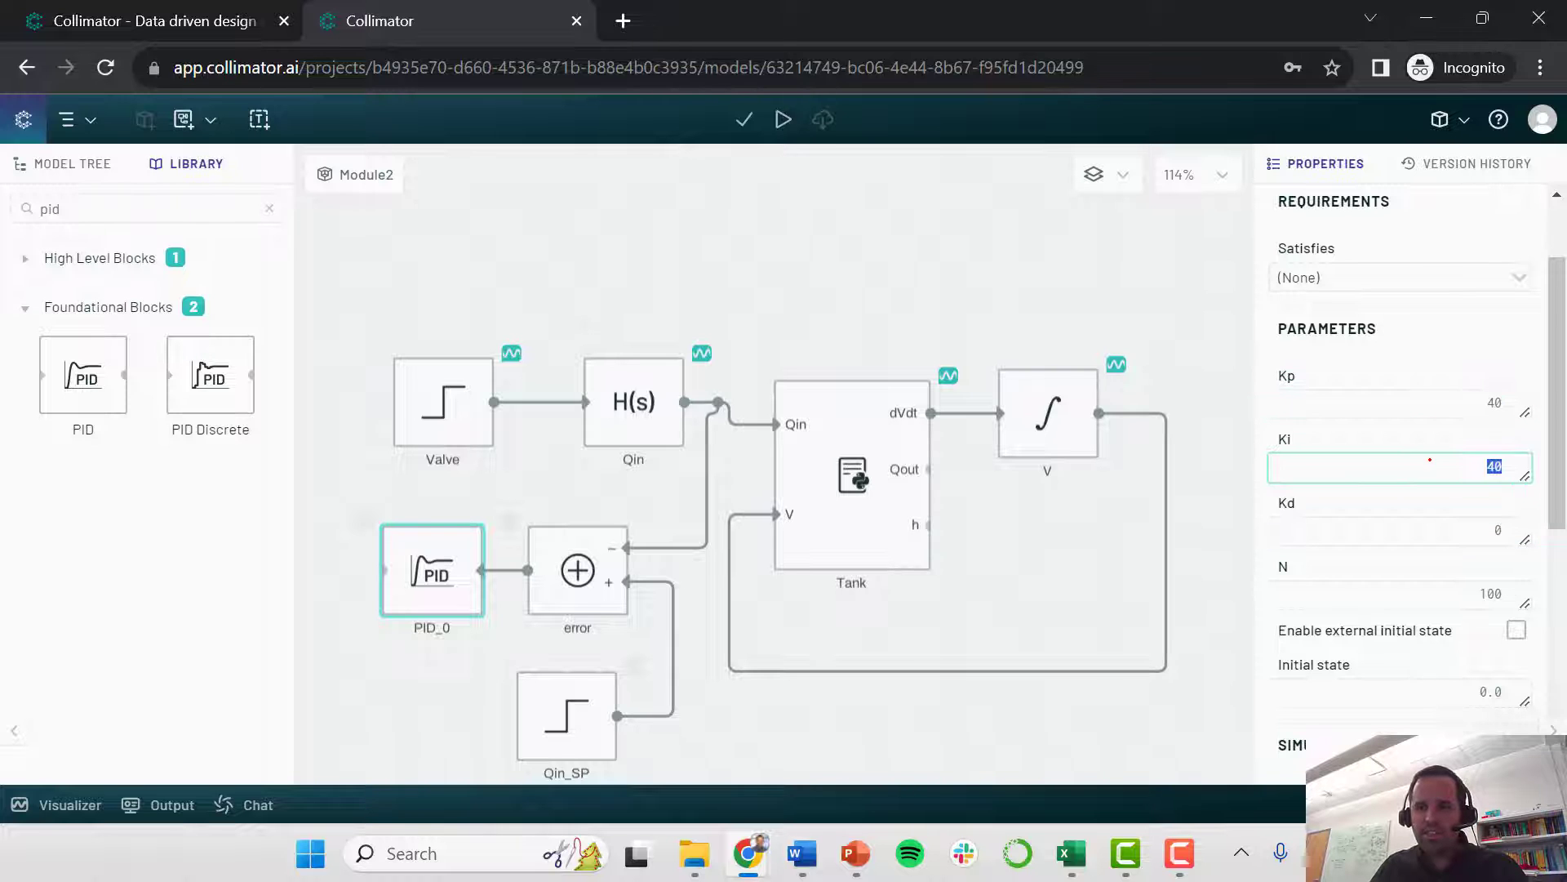
scroll(1556, 497, down, 2)
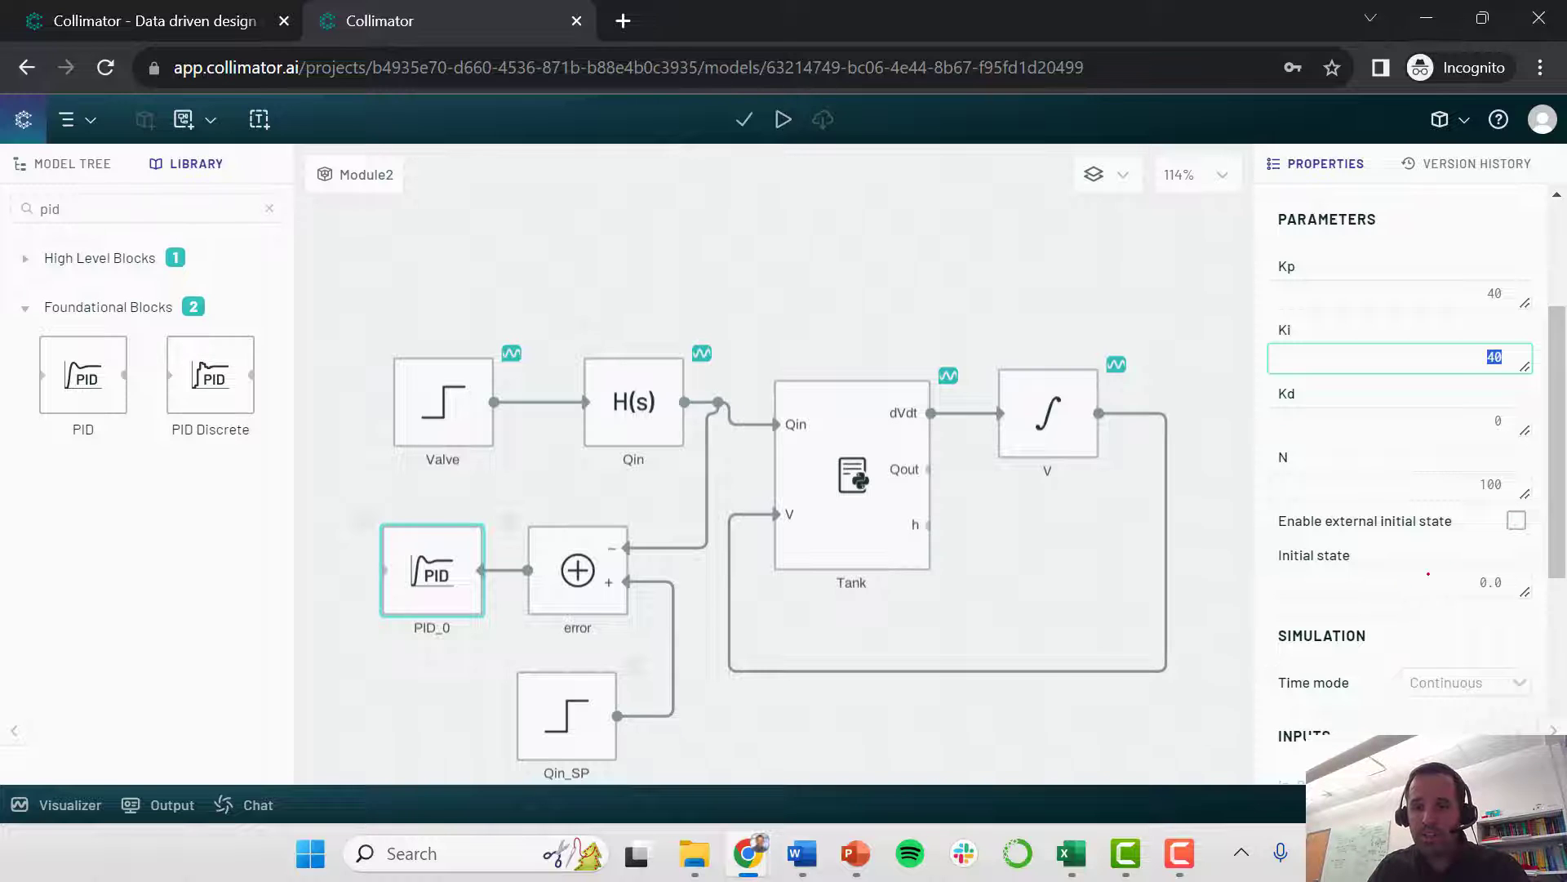
scroll(1416, 479, down, 1)
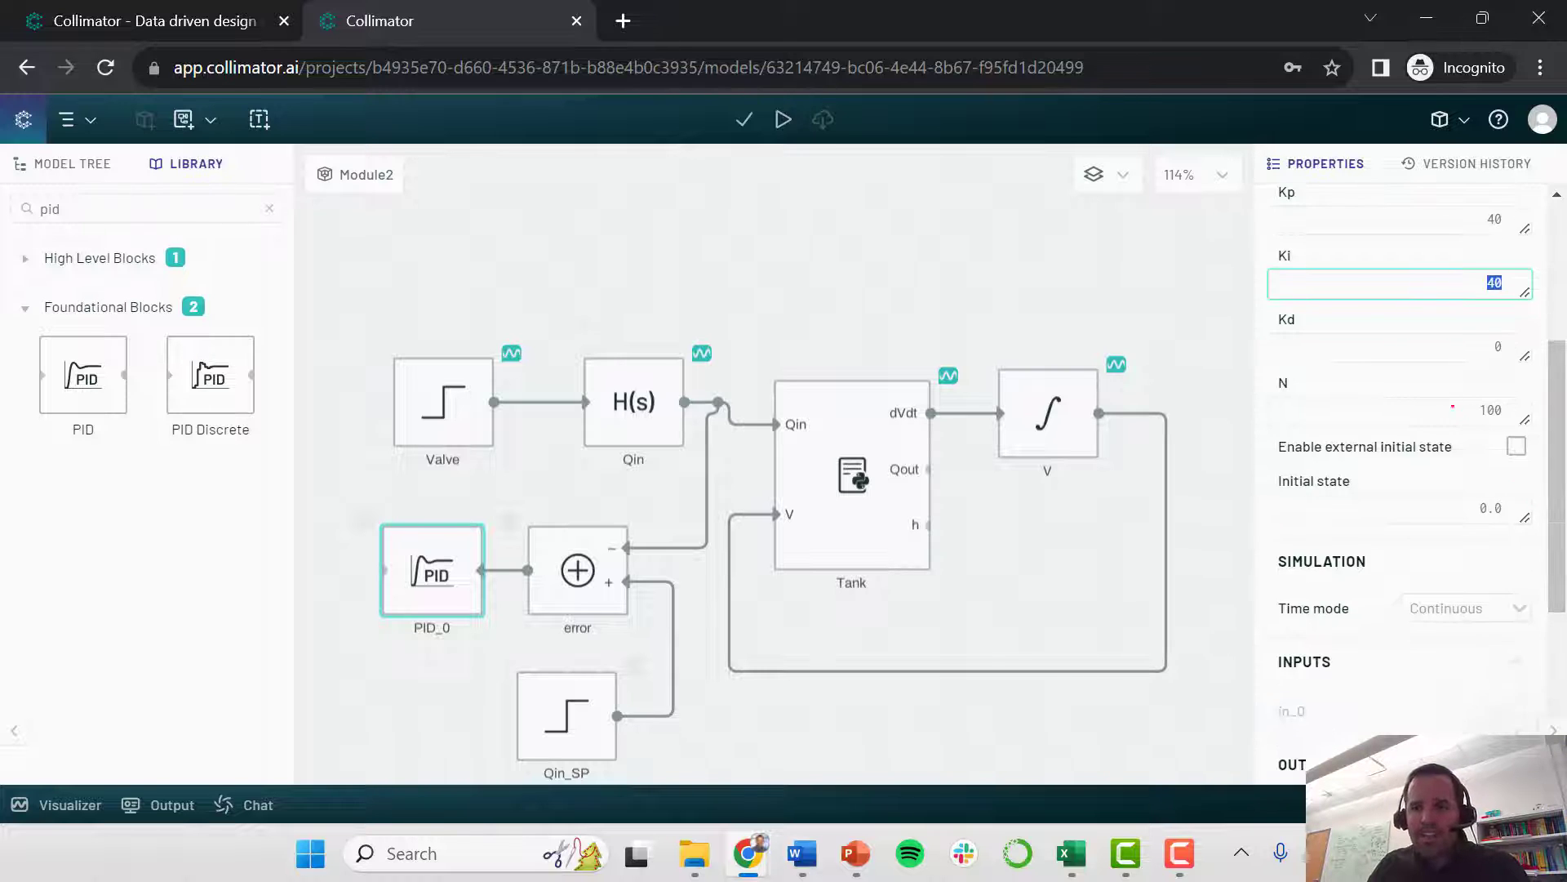
scroll(1444, 403, up, 2)
scroll(1400, 473, up, 2)
scroll(1400, 474, down, 5)
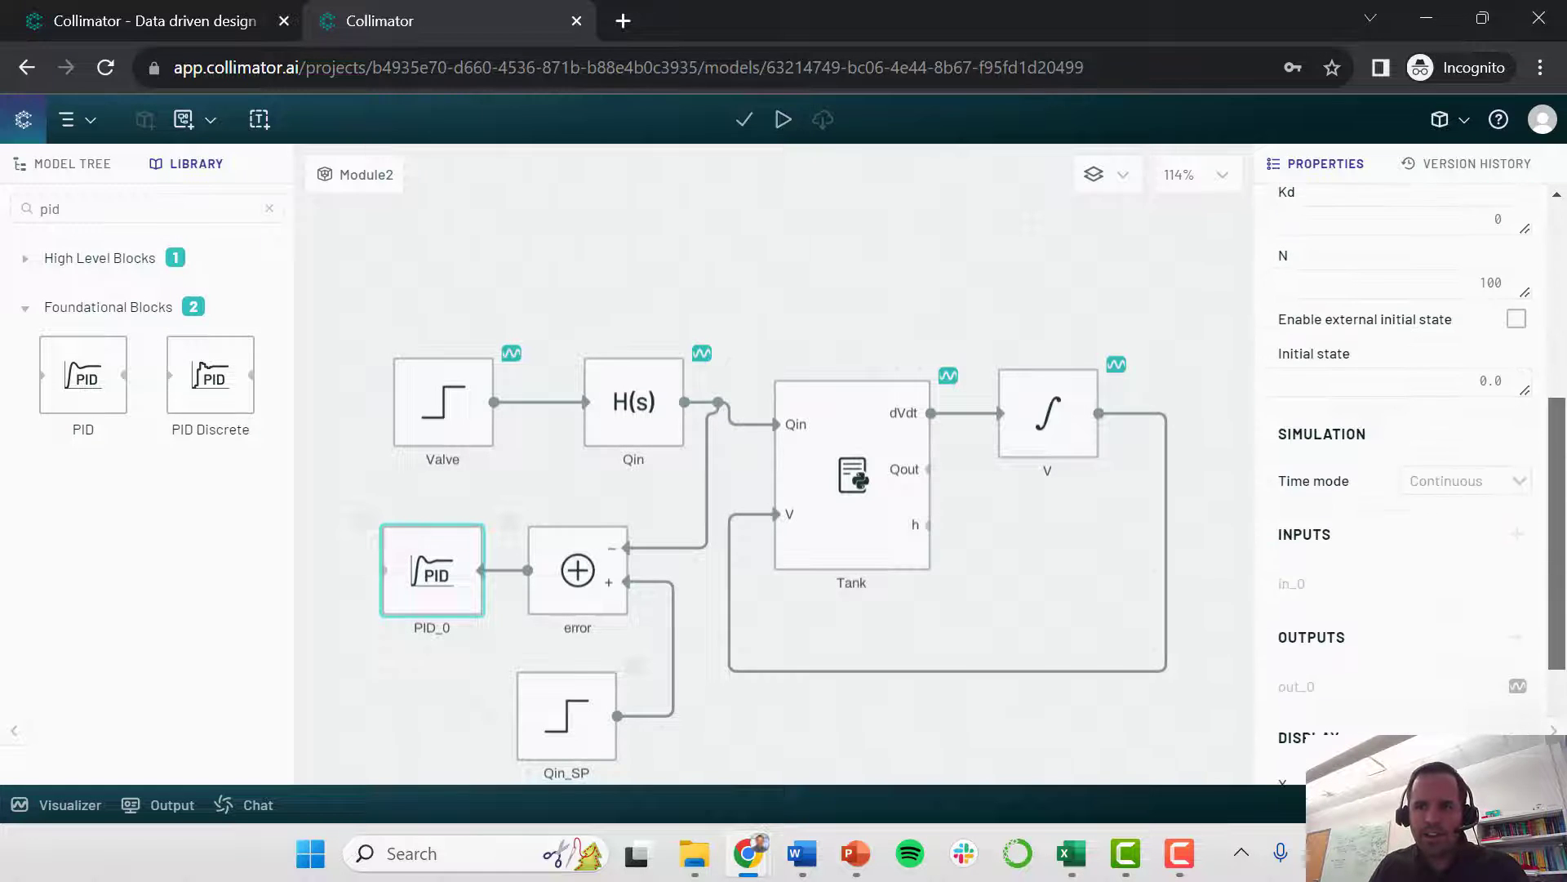
scroll(1400, 474, up, 3)
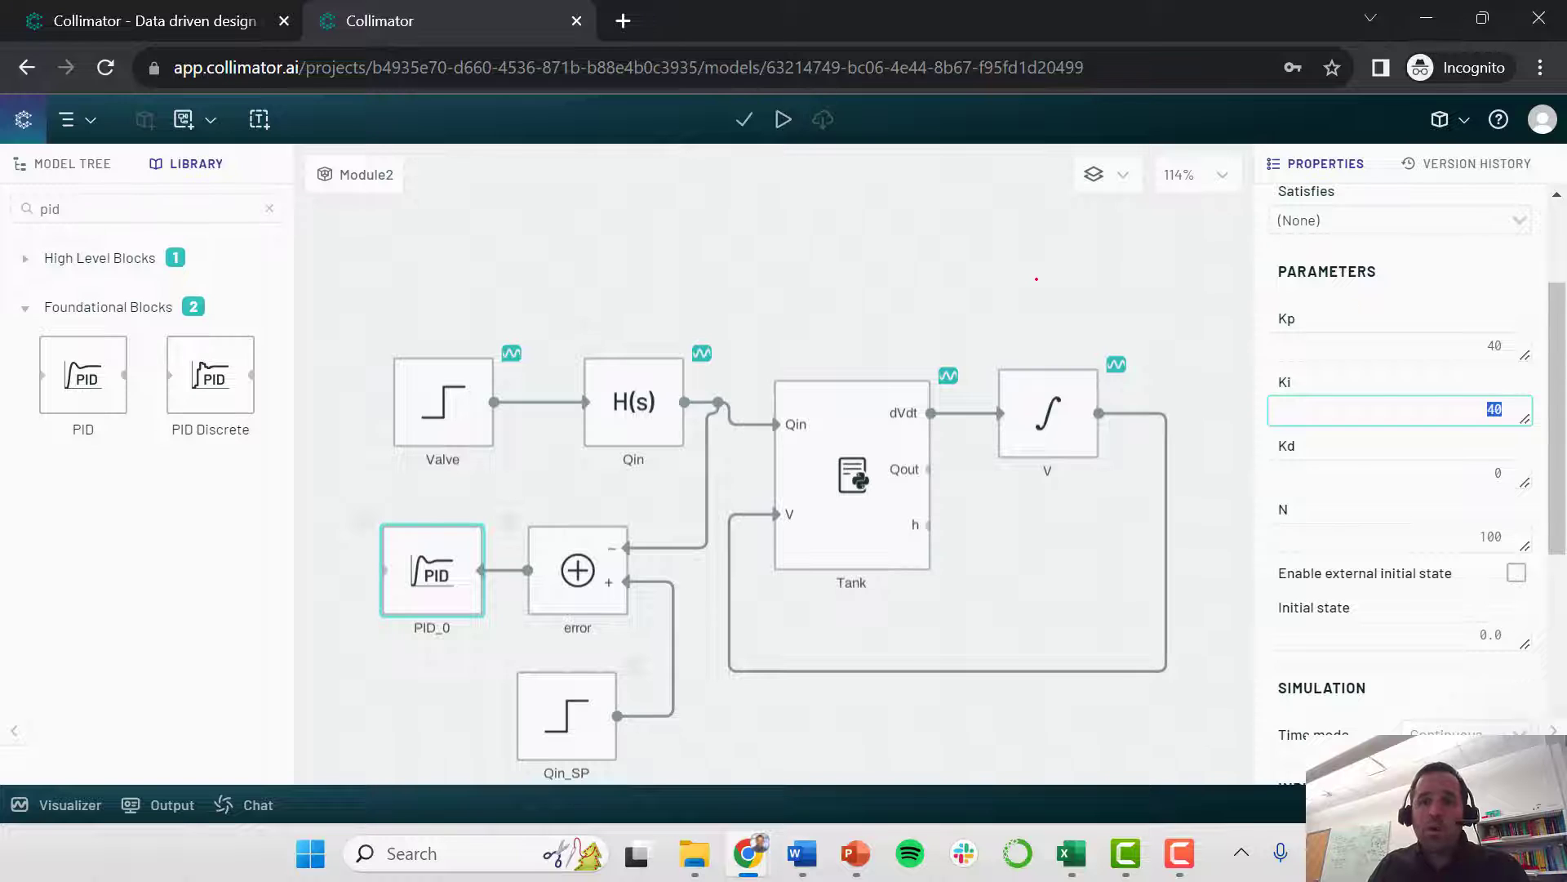
click(870, 282)
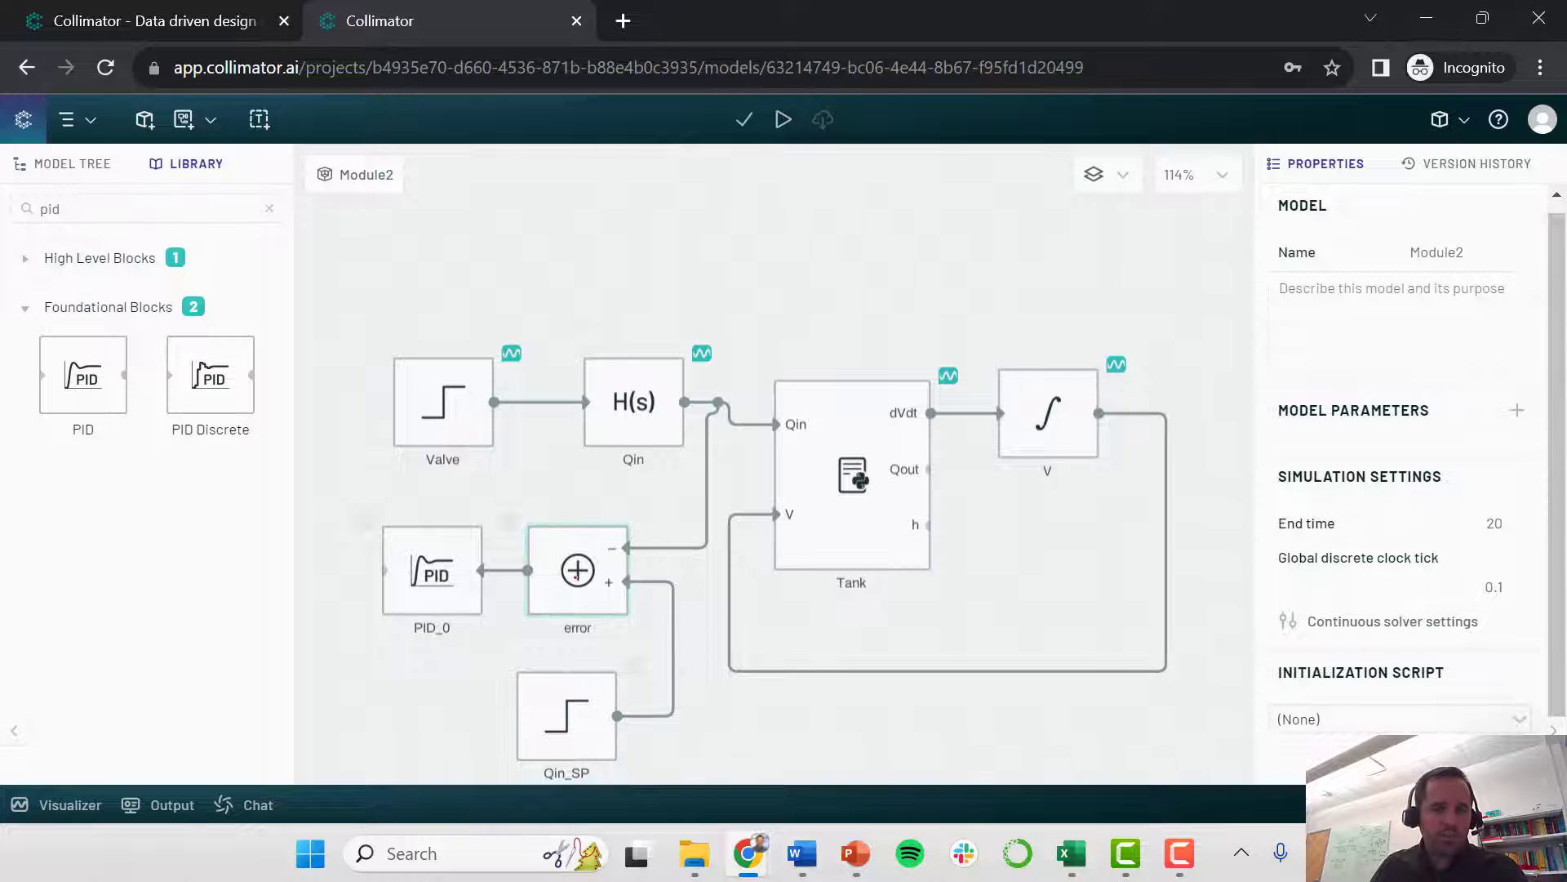
Delete the Valve block and wire the PID output to the Qin block's input instead, routing the wire clear of the aligned PID block
drag(432, 556, 423, 562)
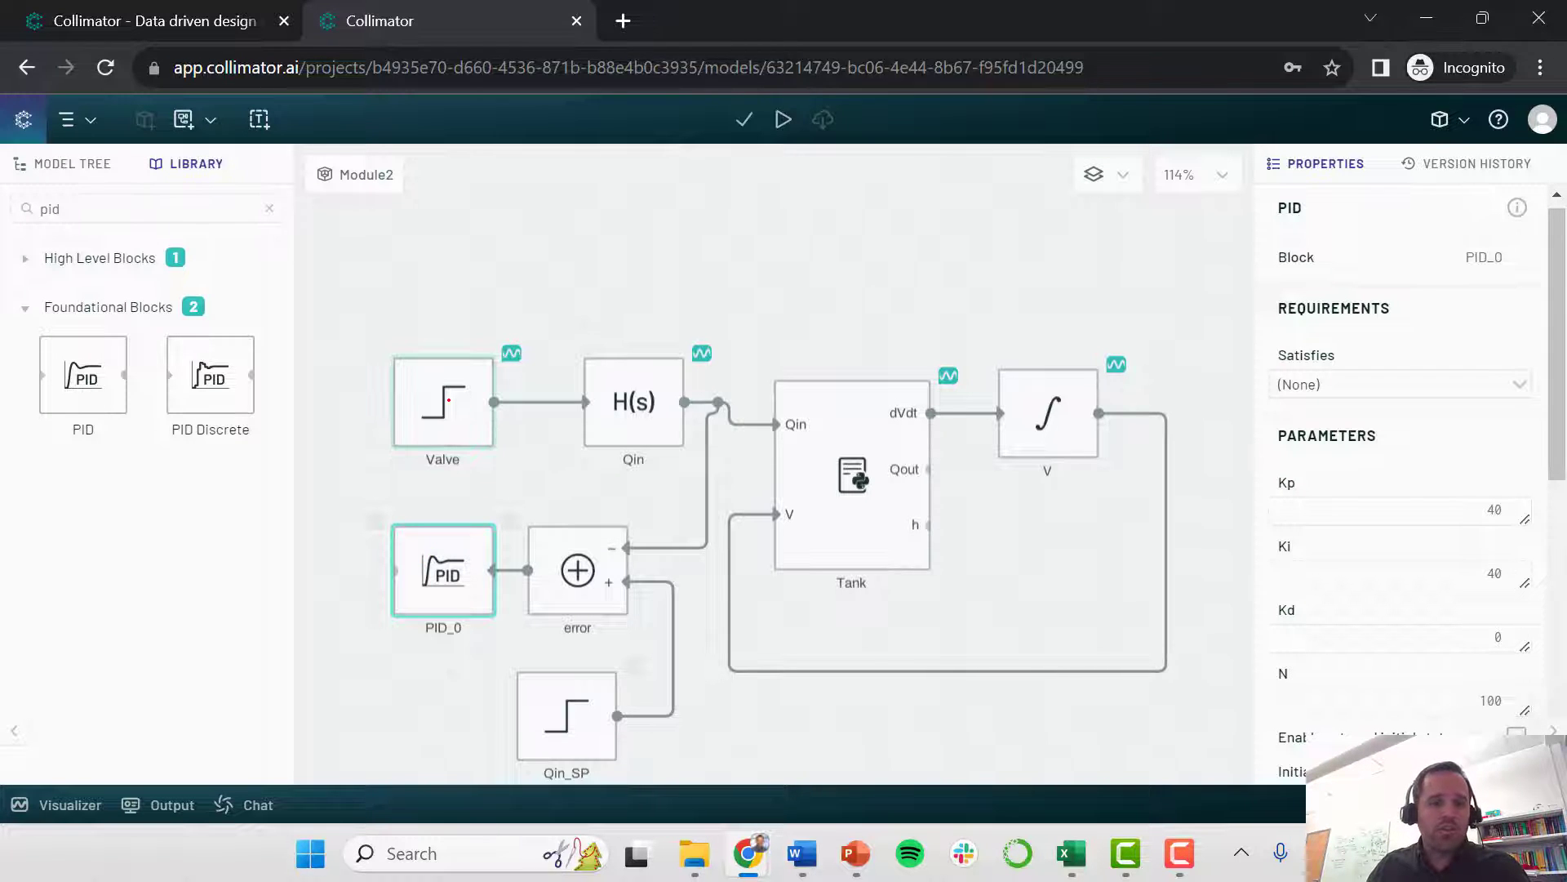
click(448, 400)
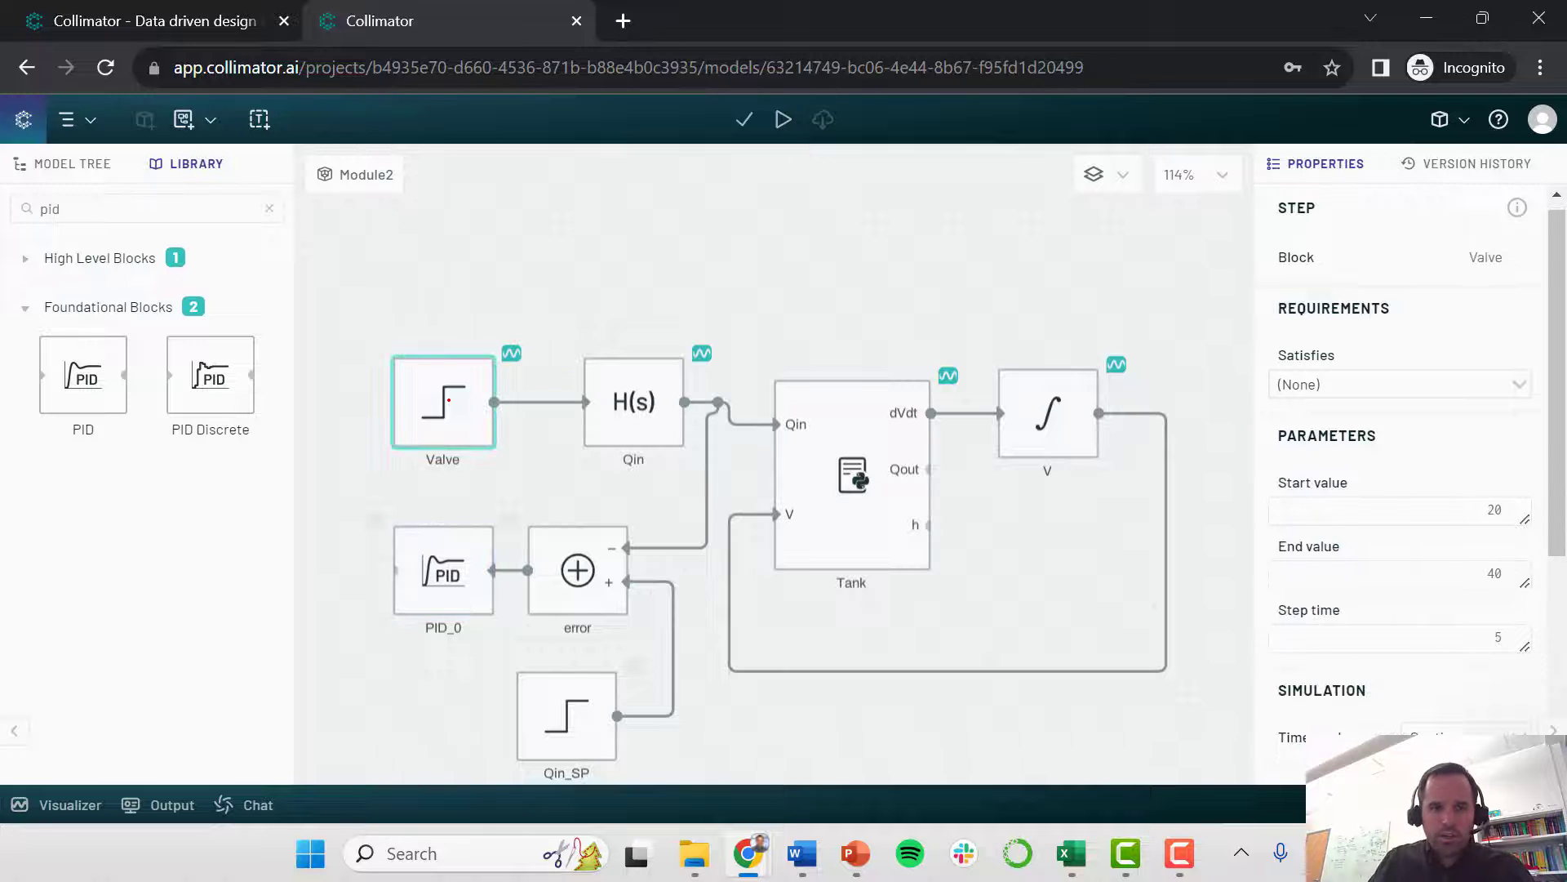
key(Delete)
drag(485, 400, 394, 570)
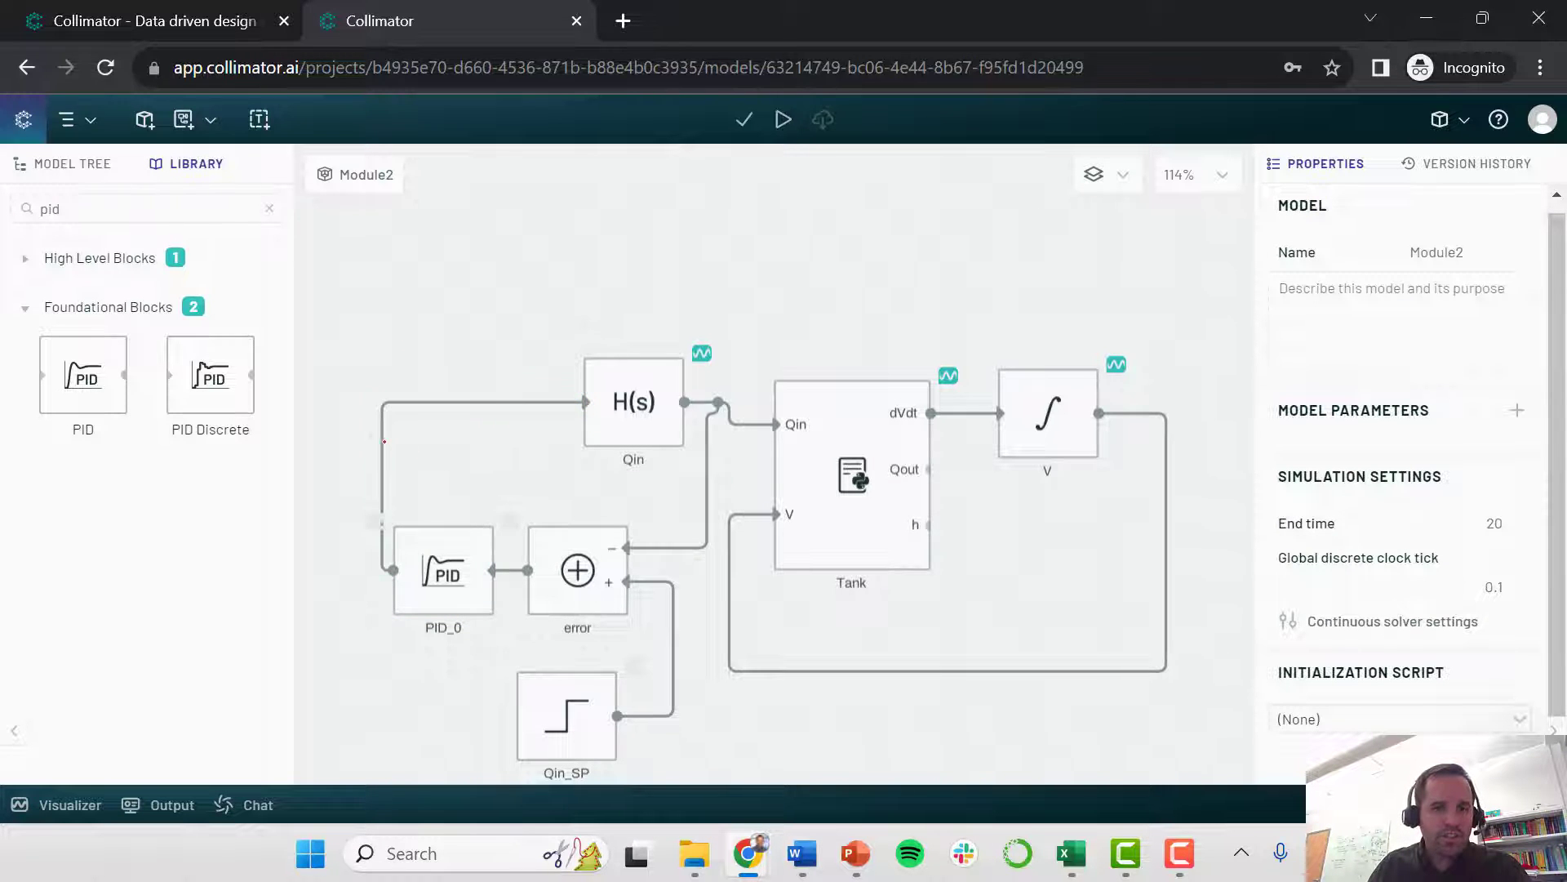
drag(385, 441, 336, 441)
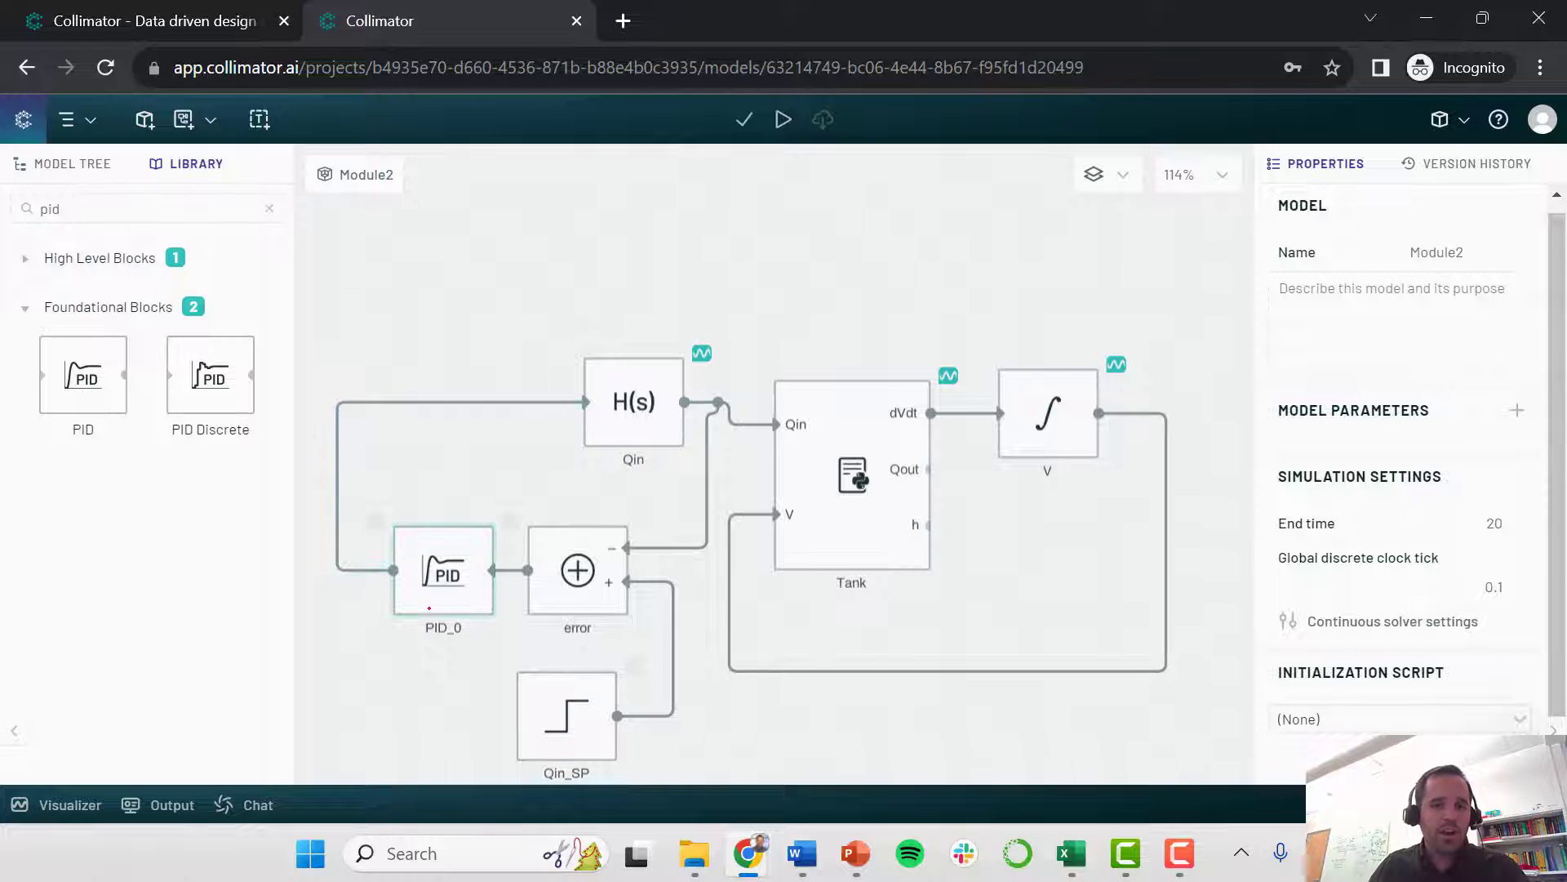
Rename the PID block as valve_pos
click(442, 569)
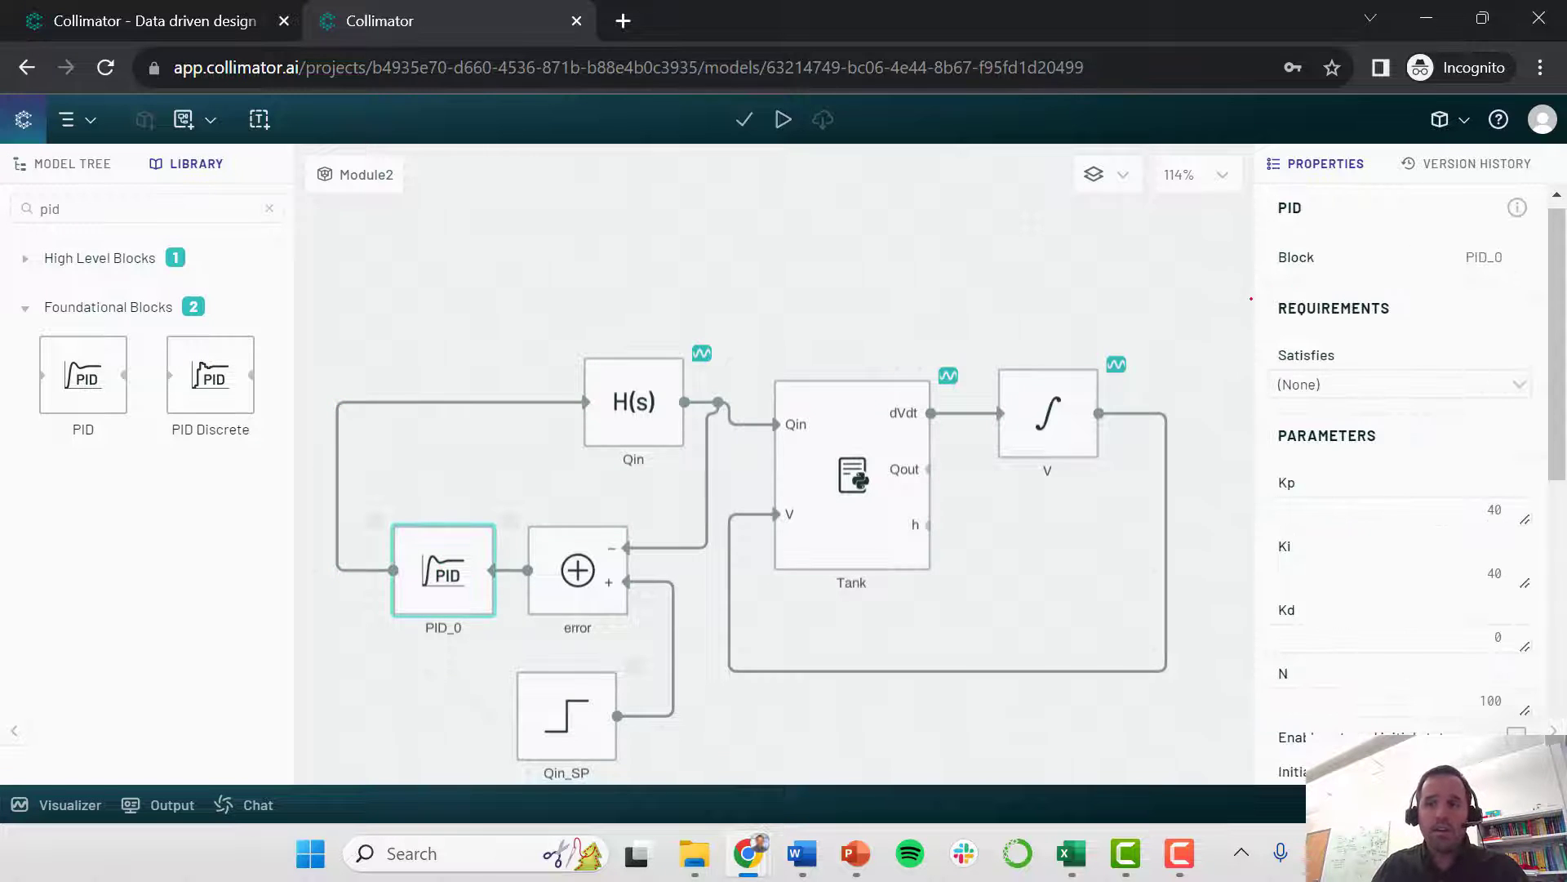
click(1458, 257)
text(valv)
text(lve_pos)
key(Return)
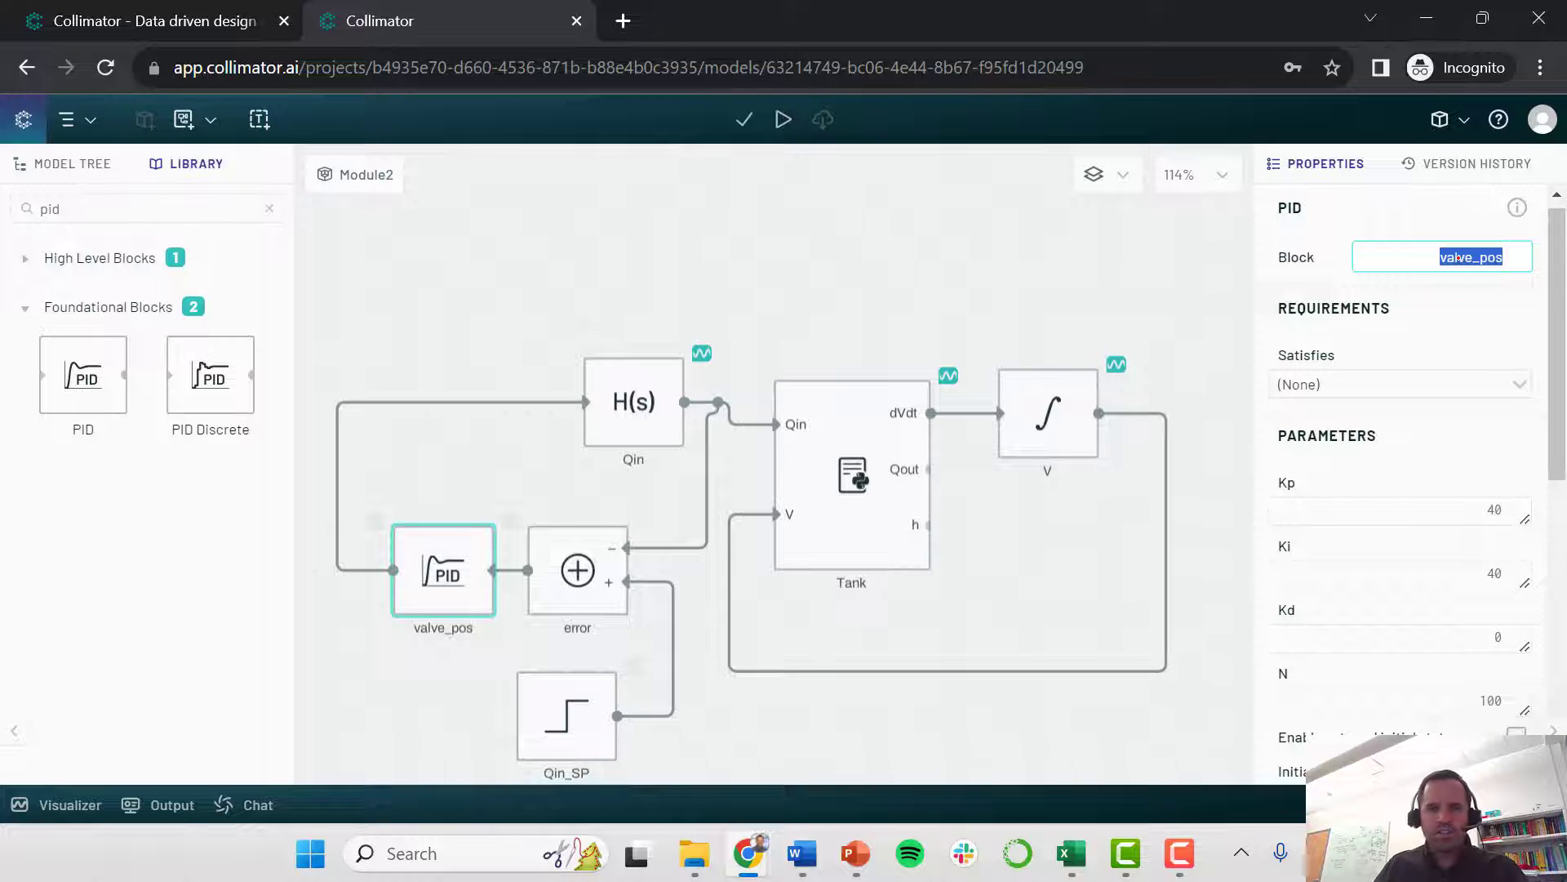
click(590, 284)
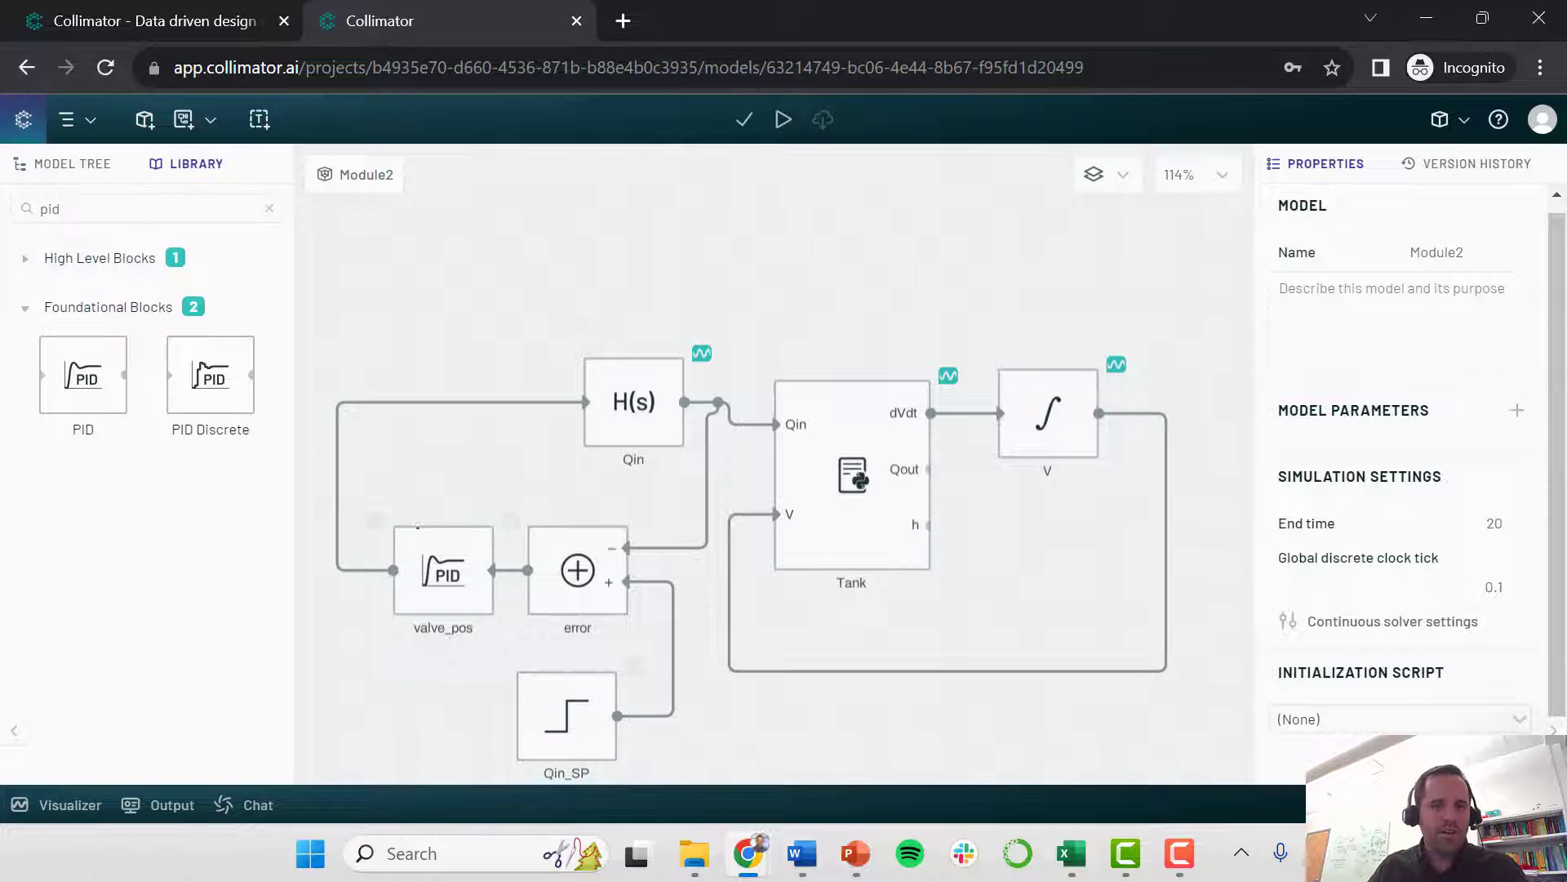
Turn on signal recording for the valve_pos and Qin_SP outputs and run the simulation
click(375, 521)
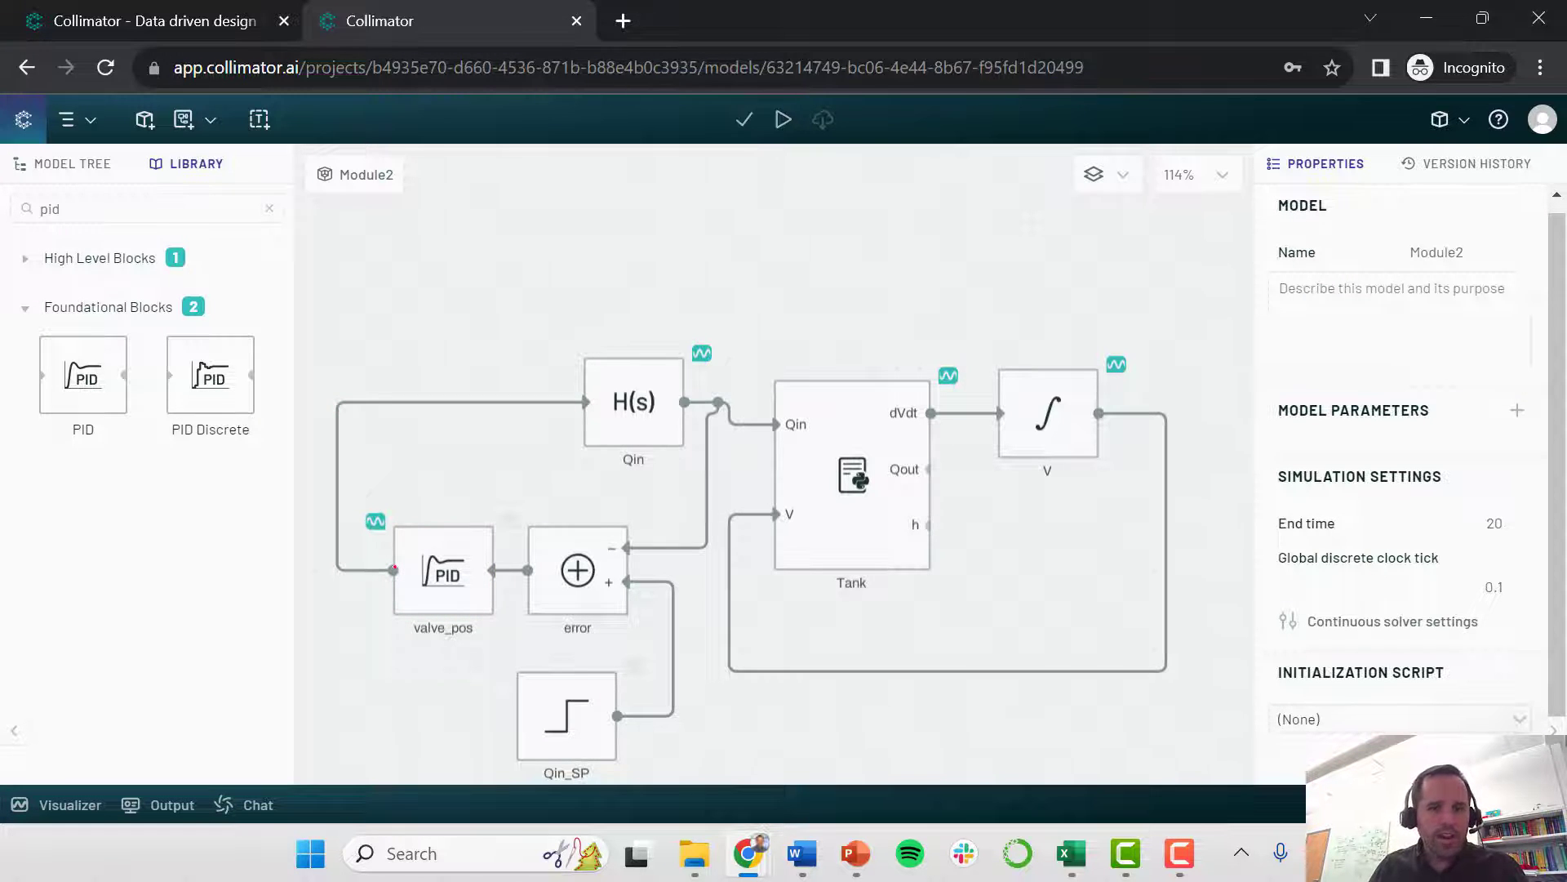
click(634, 667)
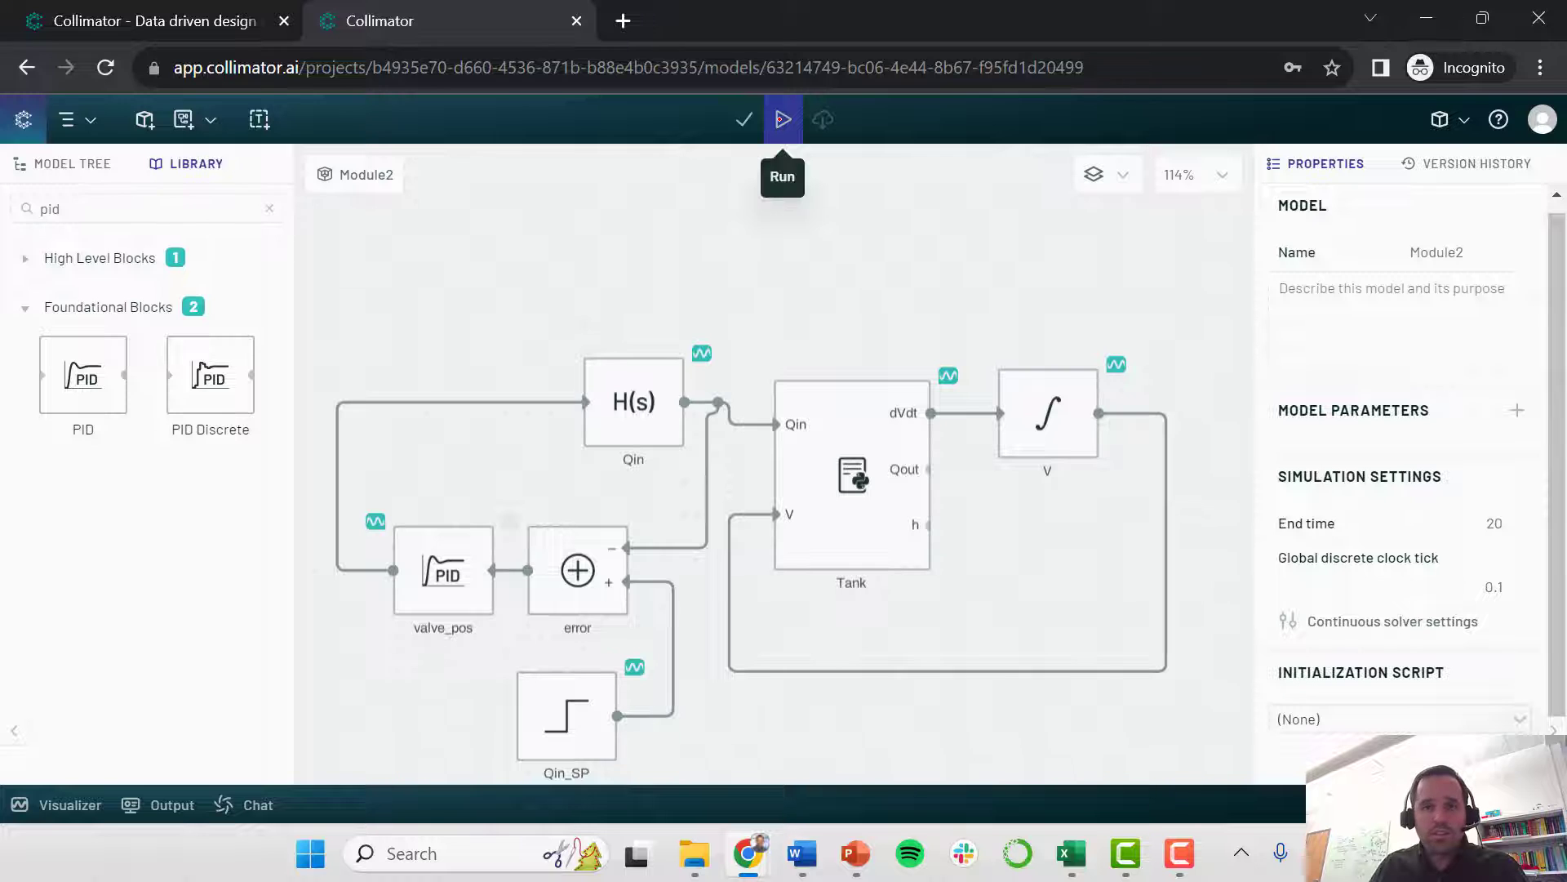
click(781, 120)
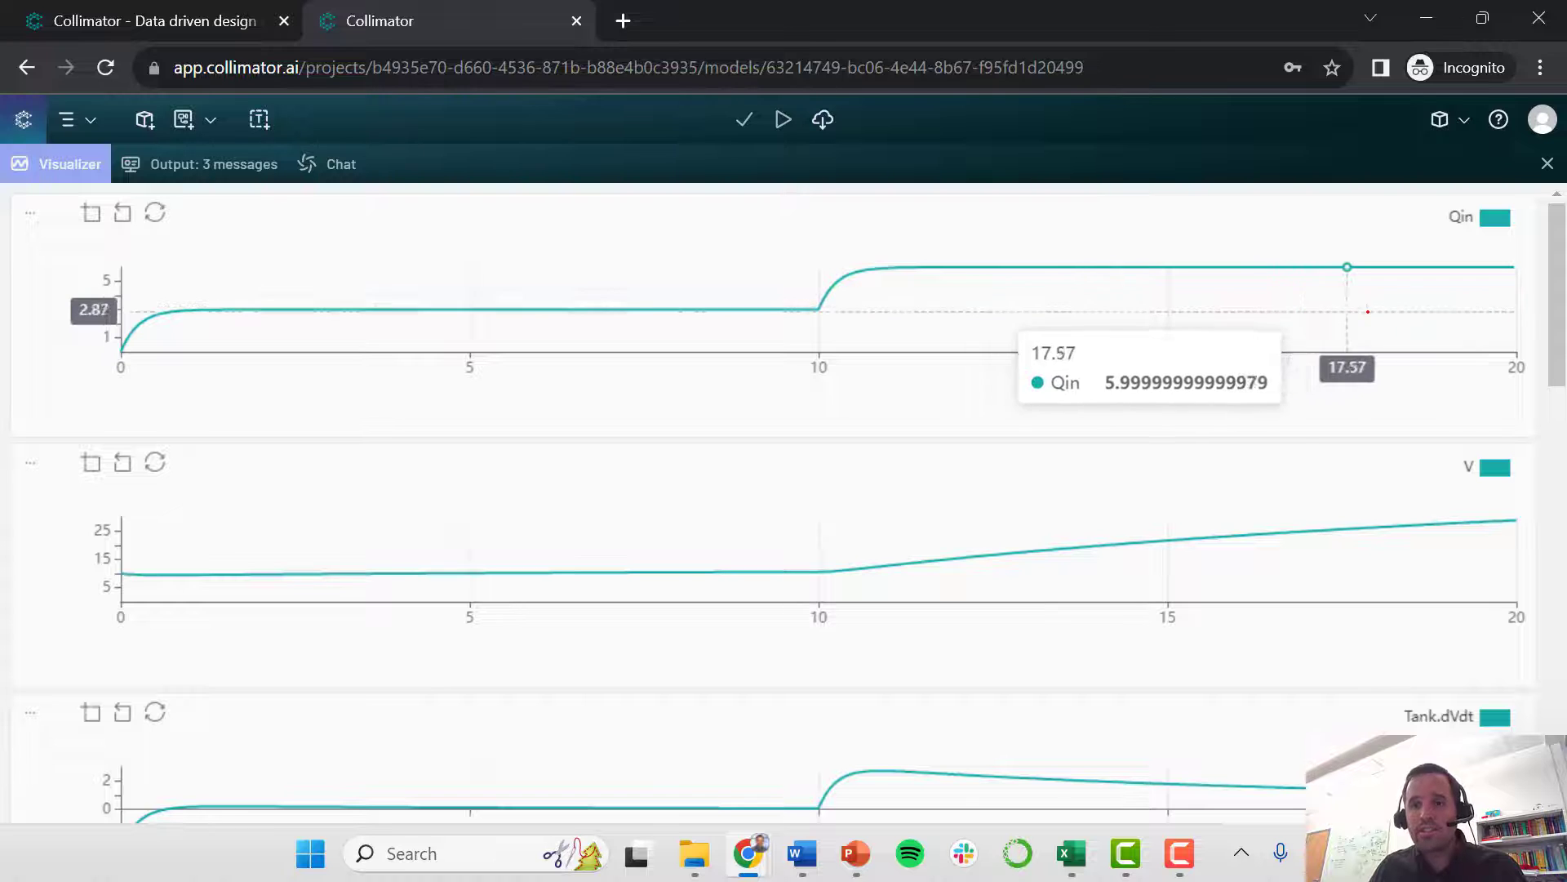
Move the Qin_SP plot up the visualizer past the valve_pos, Tank.h and Tank.Qout plots
drag(1559, 300, 1543, 679)
drag(1495, 372, 1518, 427)
drag(1557, 661, 1557, 560)
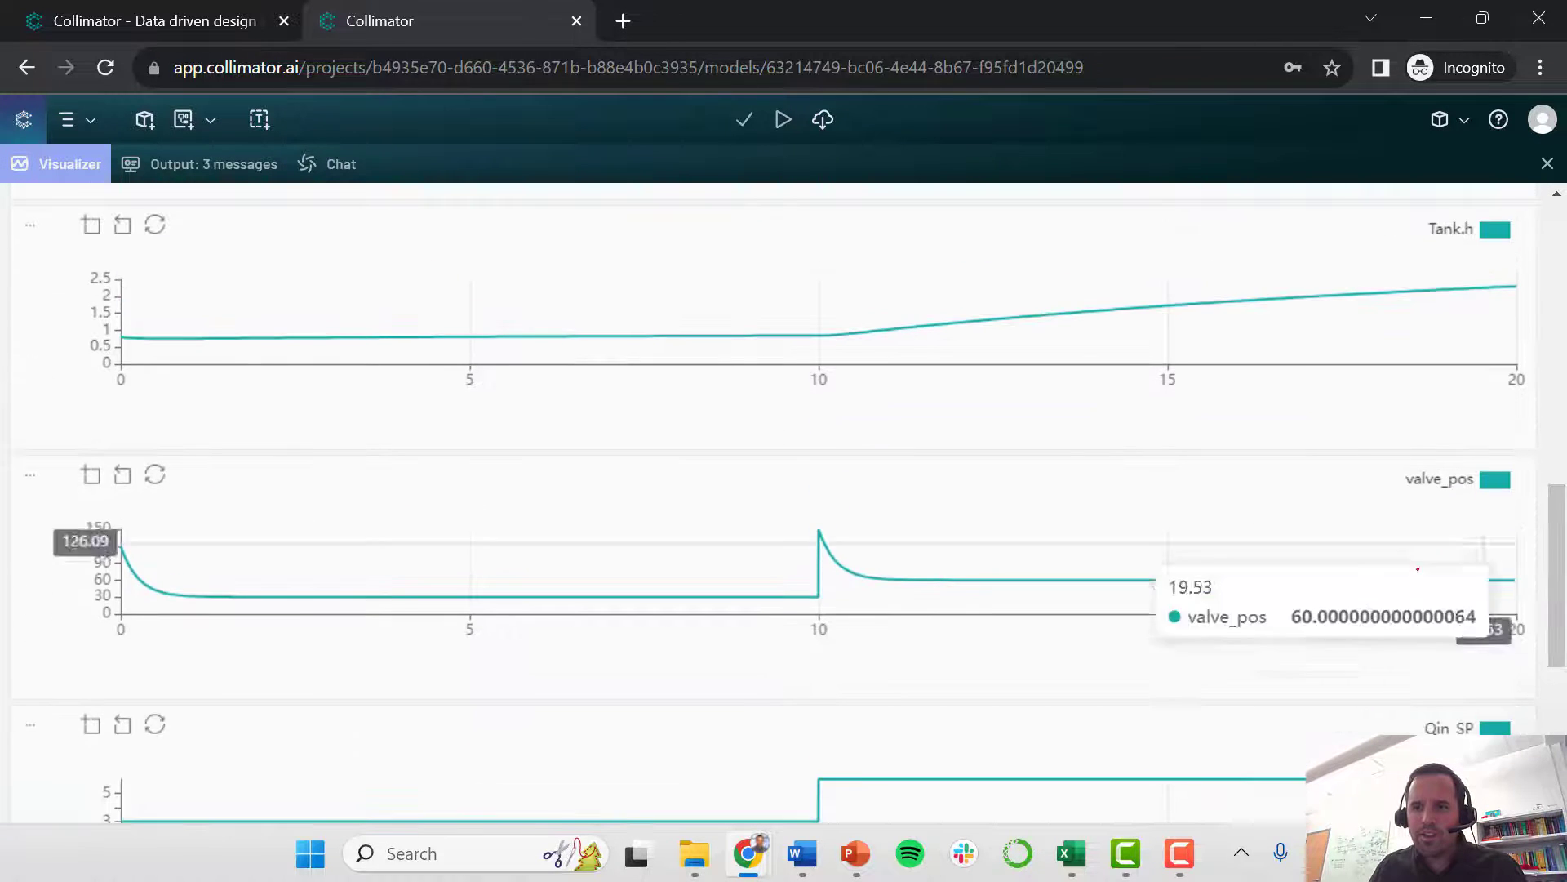
drag(1486, 729, 1394, 392)
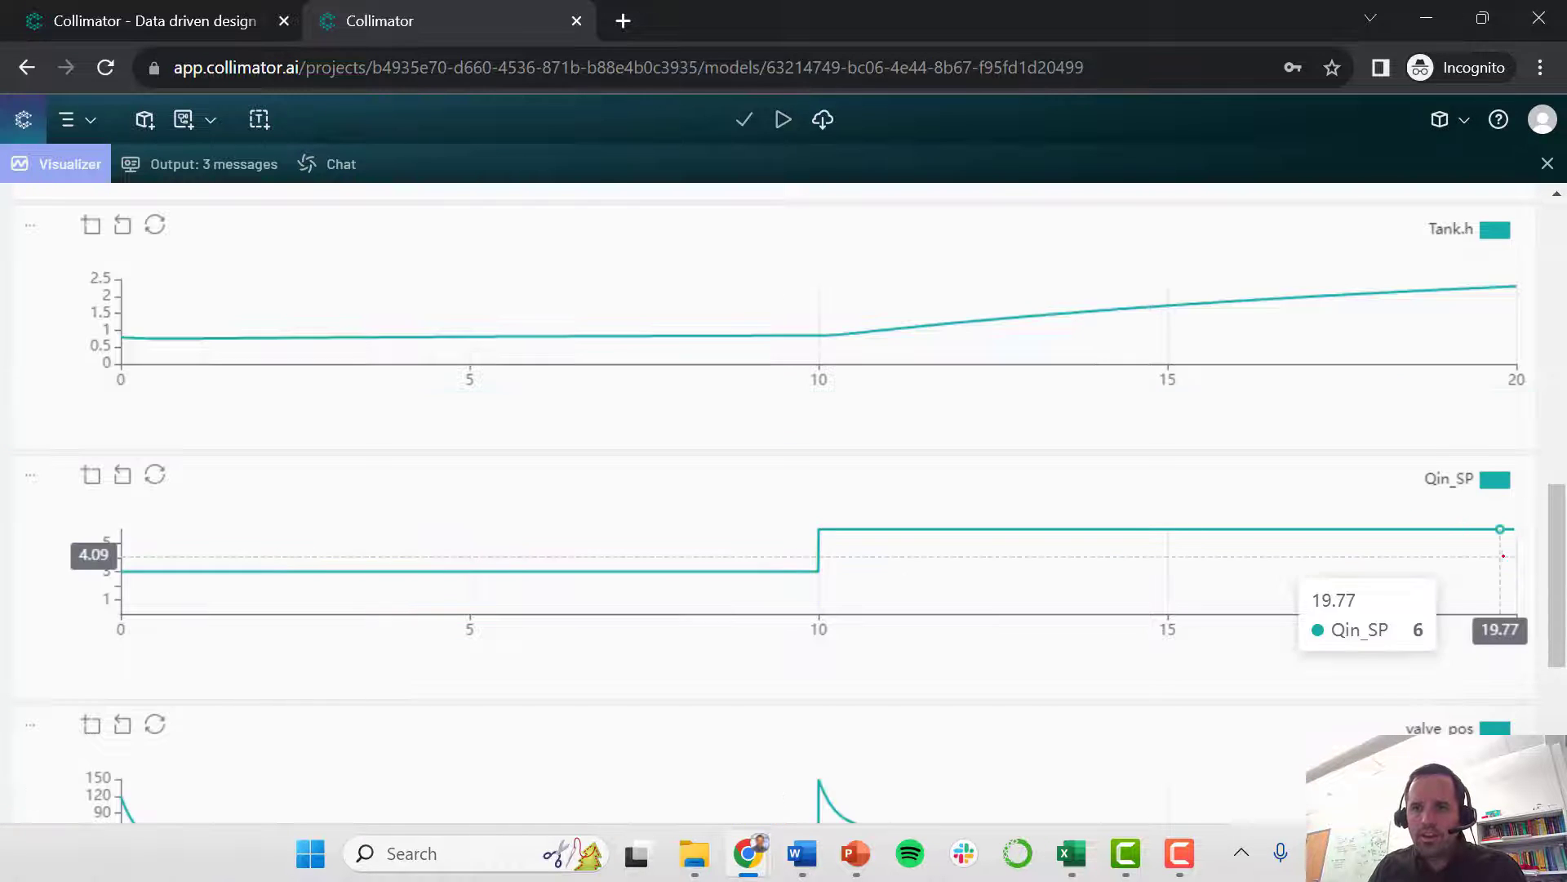
scroll(1492, 641, up, 3)
drag(1489, 660, 1465, 372)
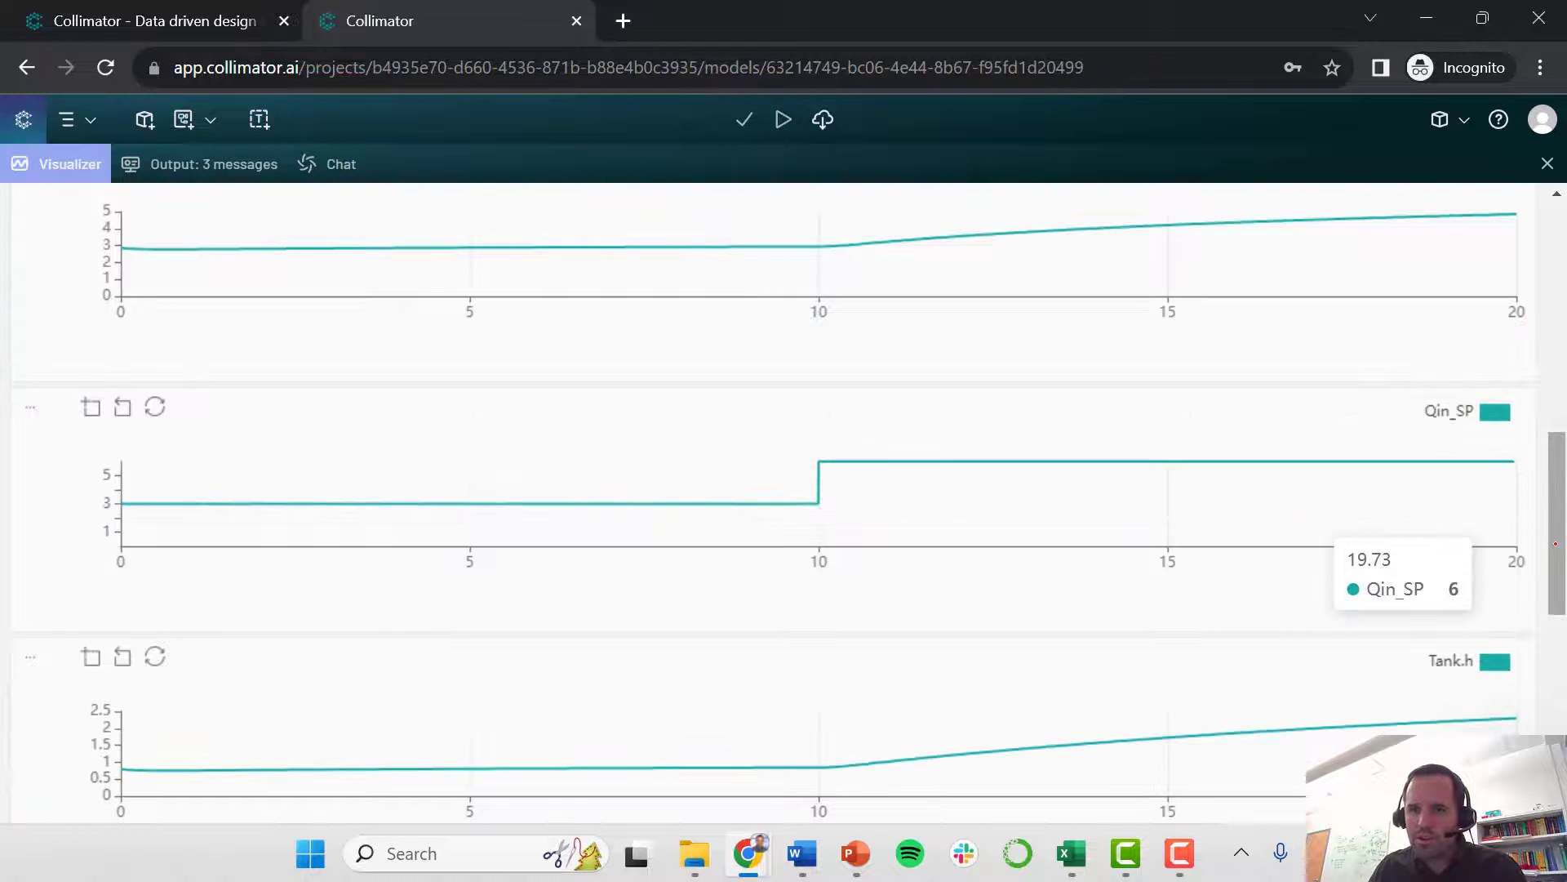
scroll(1502, 539, up, 3)
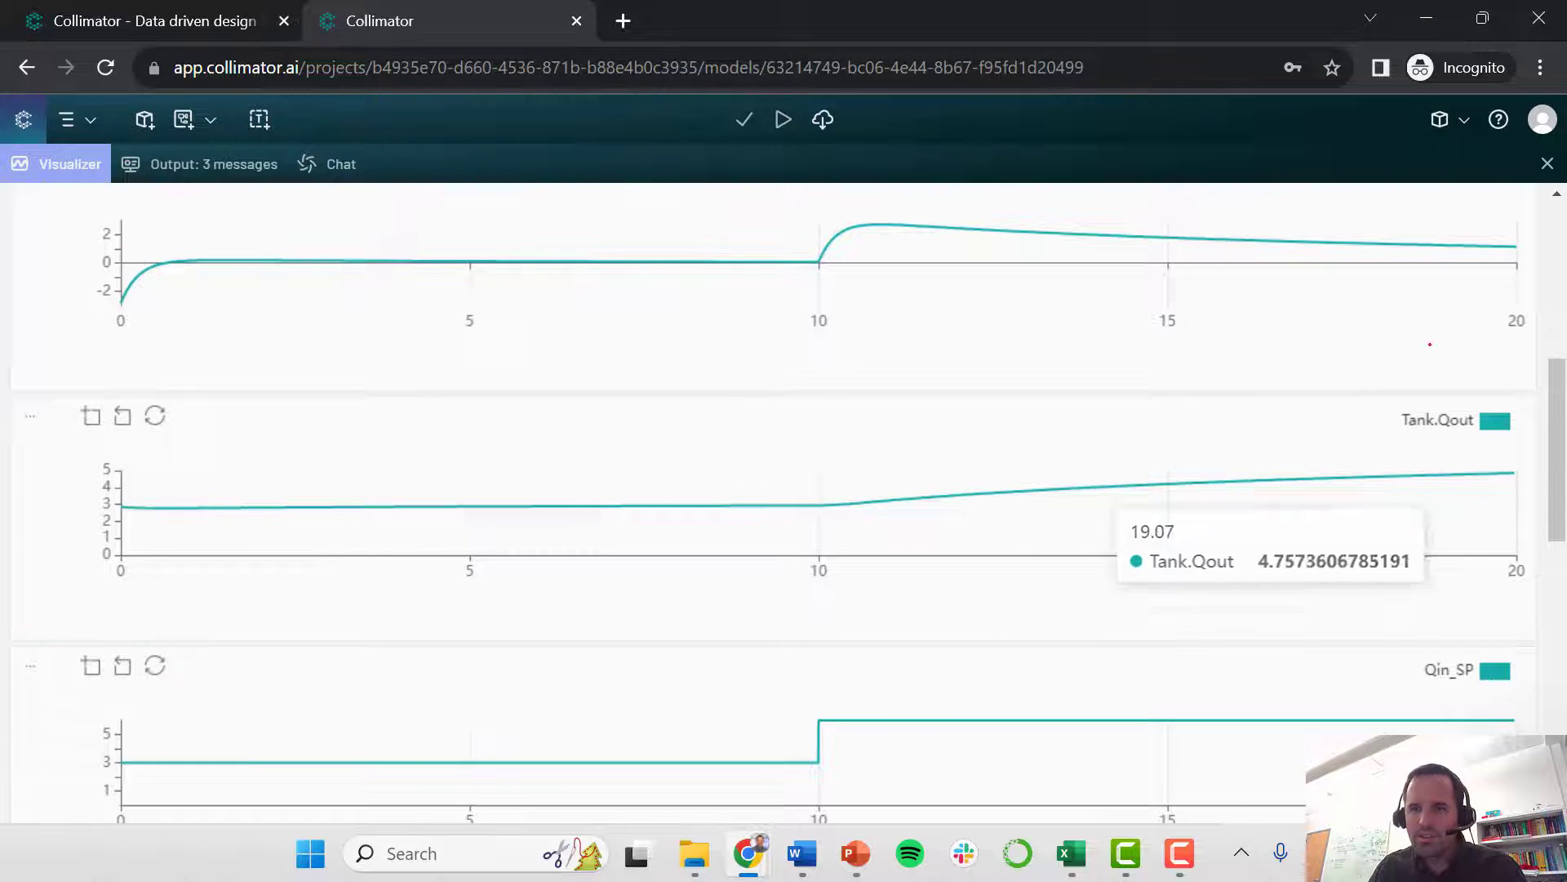
drag(1499, 668, 1422, 362)
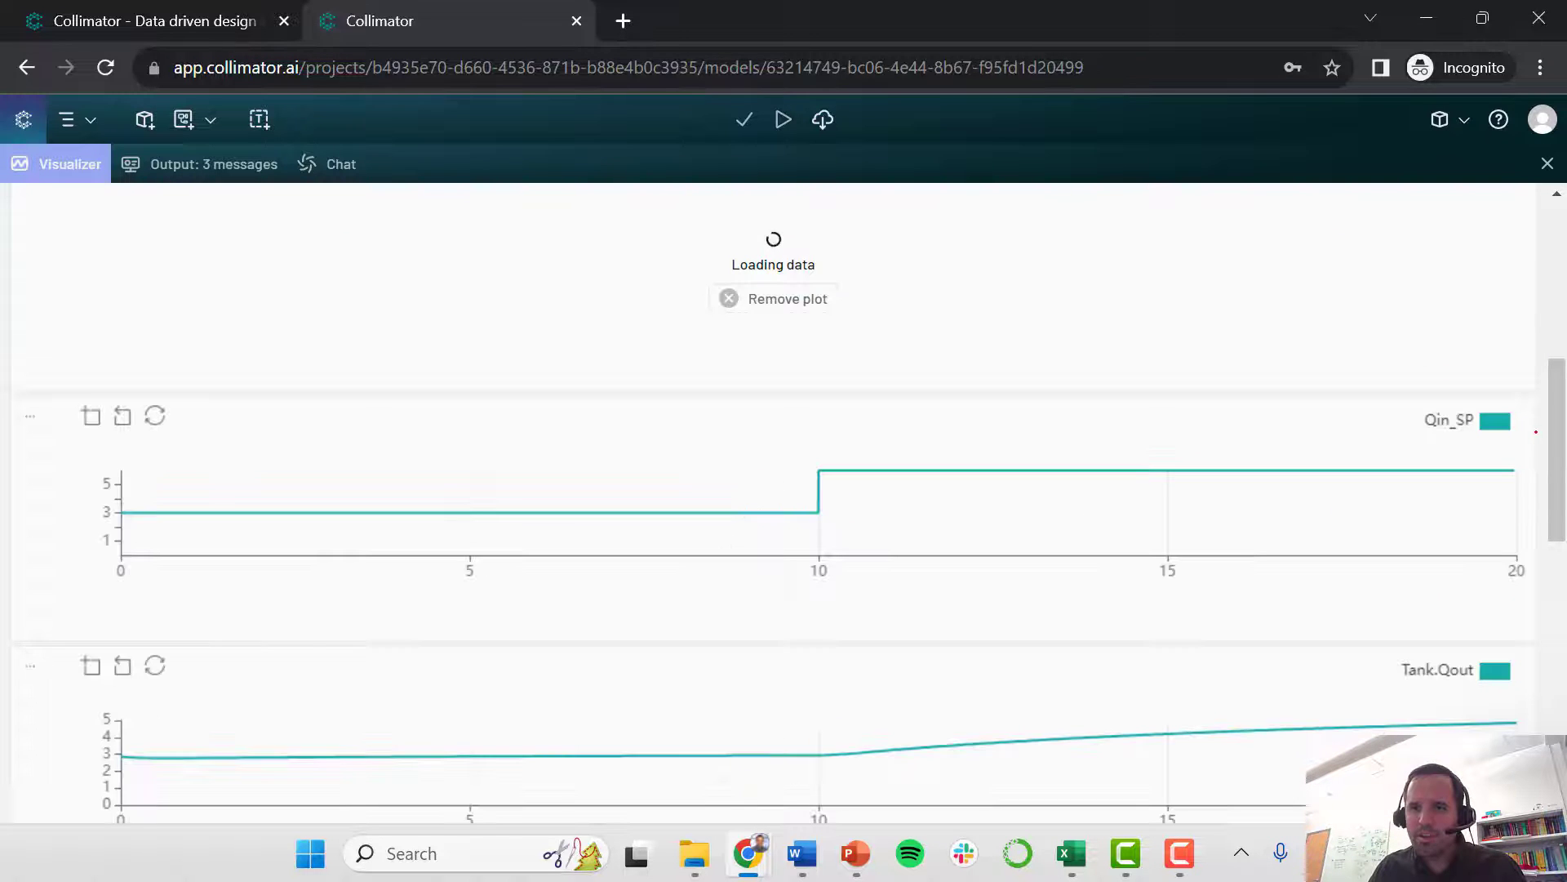
Move the Qin_SP plot past Tank.dVdt and V, overlay it on the Qin plot, and return to the model diagram
scroll(1553, 389, up, 2)
scroll(1552, 390, up, 2)
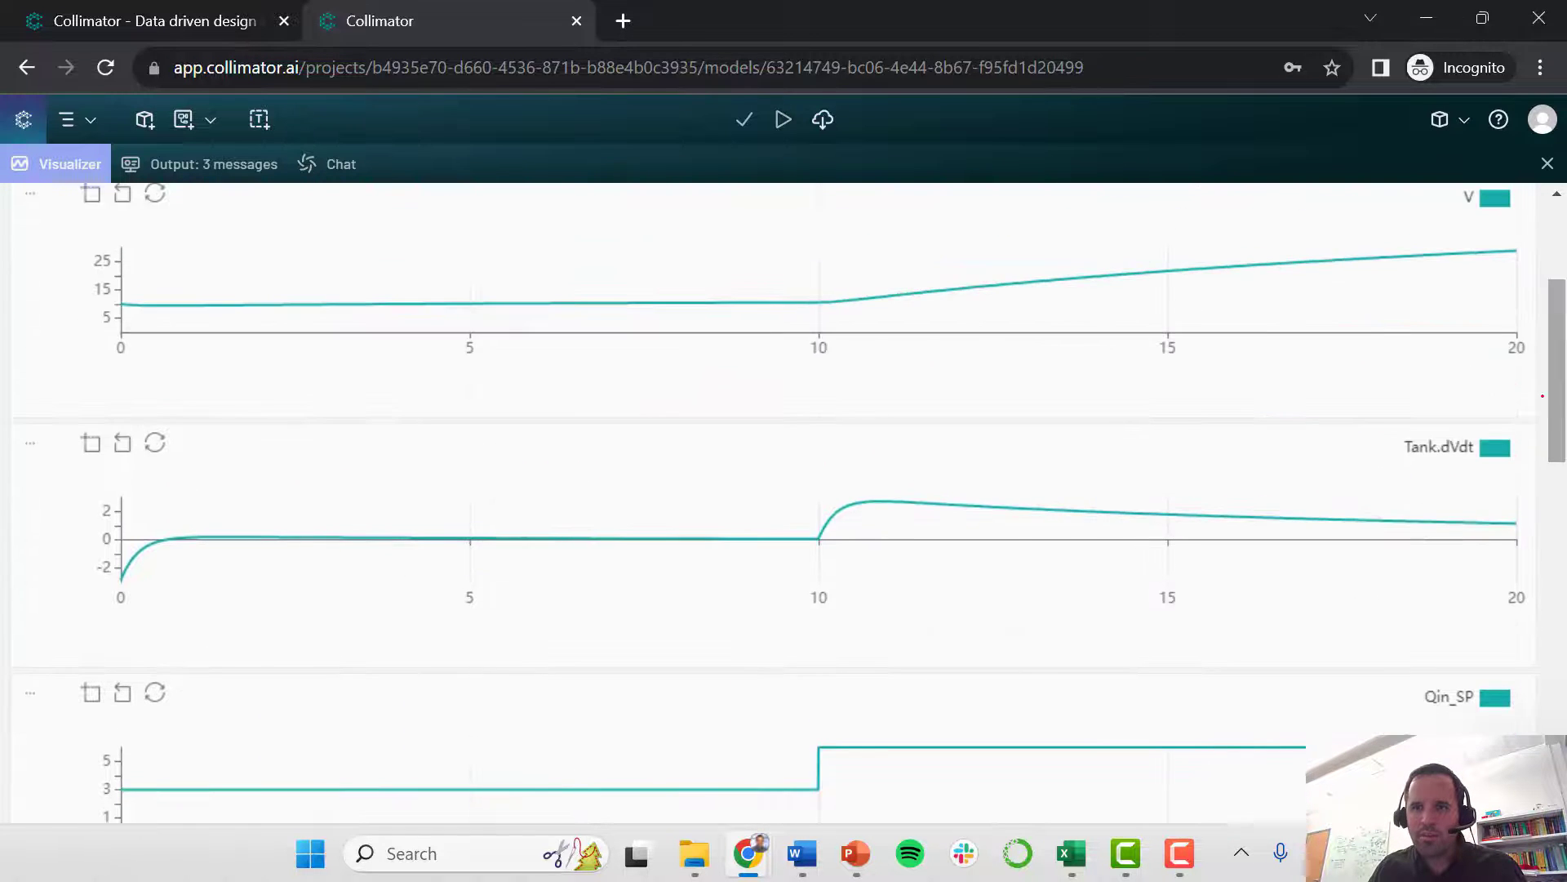
drag(1486, 700, 1481, 412)
scroll(1556, 386, up, 2)
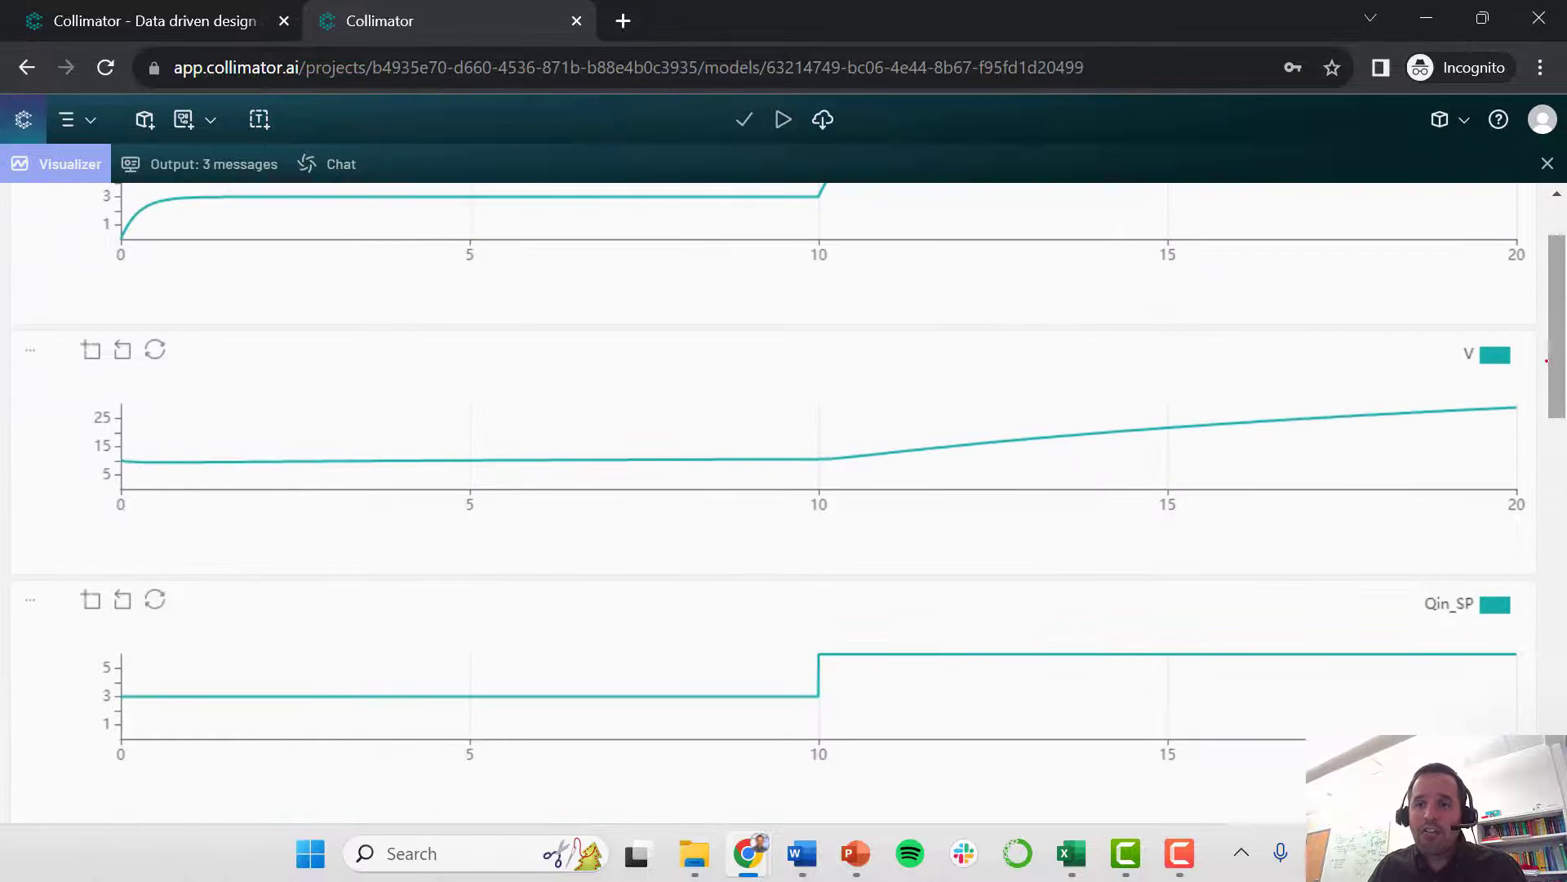
drag(1490, 604, 1465, 296)
scroll(784, 490, up, 2)
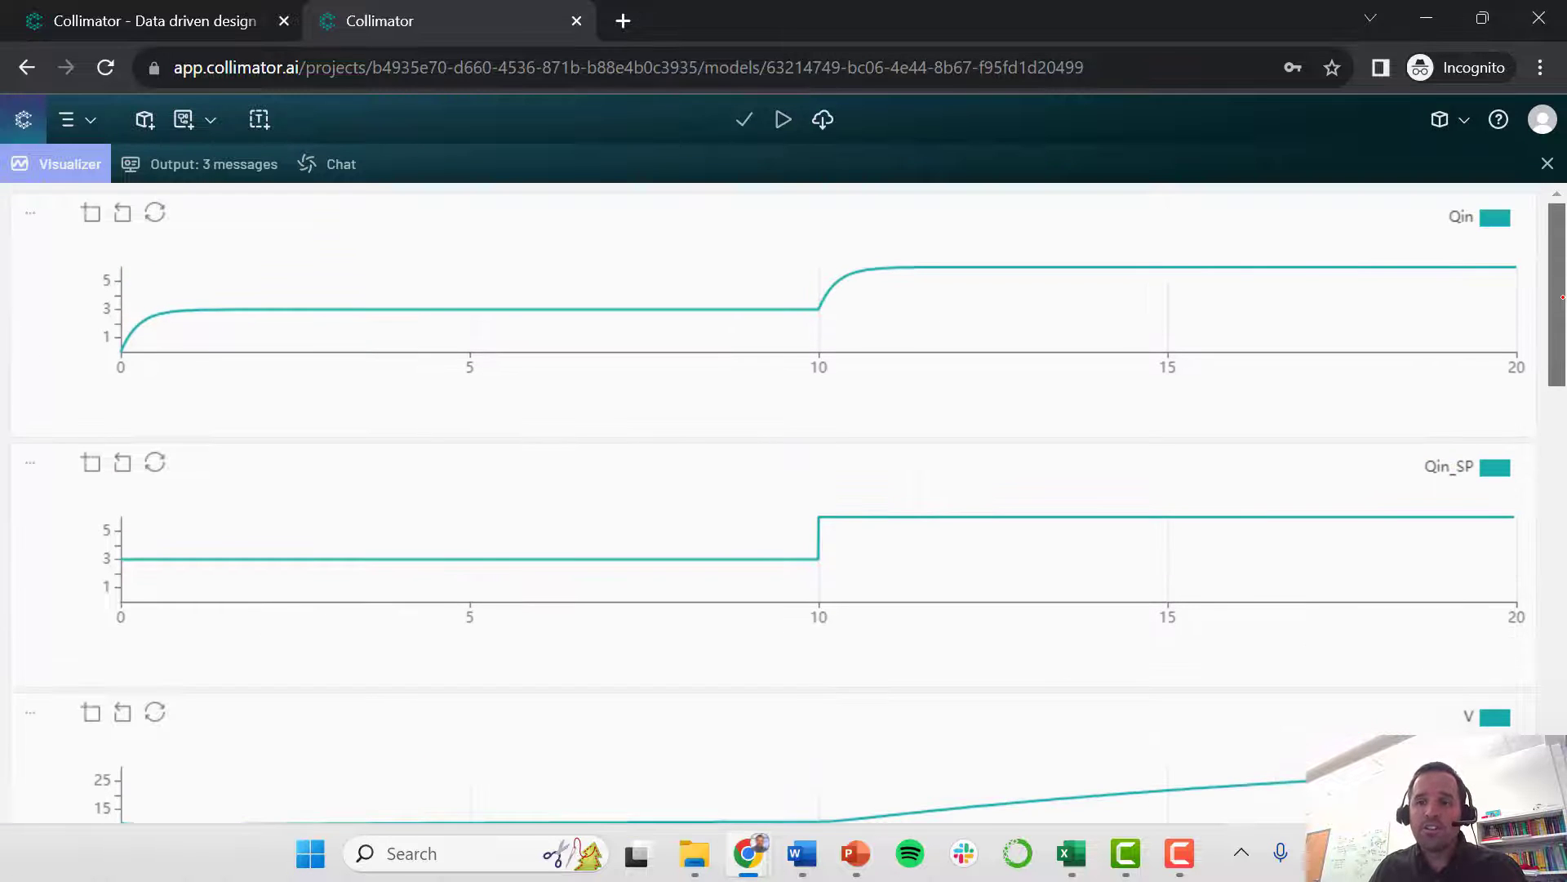
drag(1481, 470, 1173, 308)
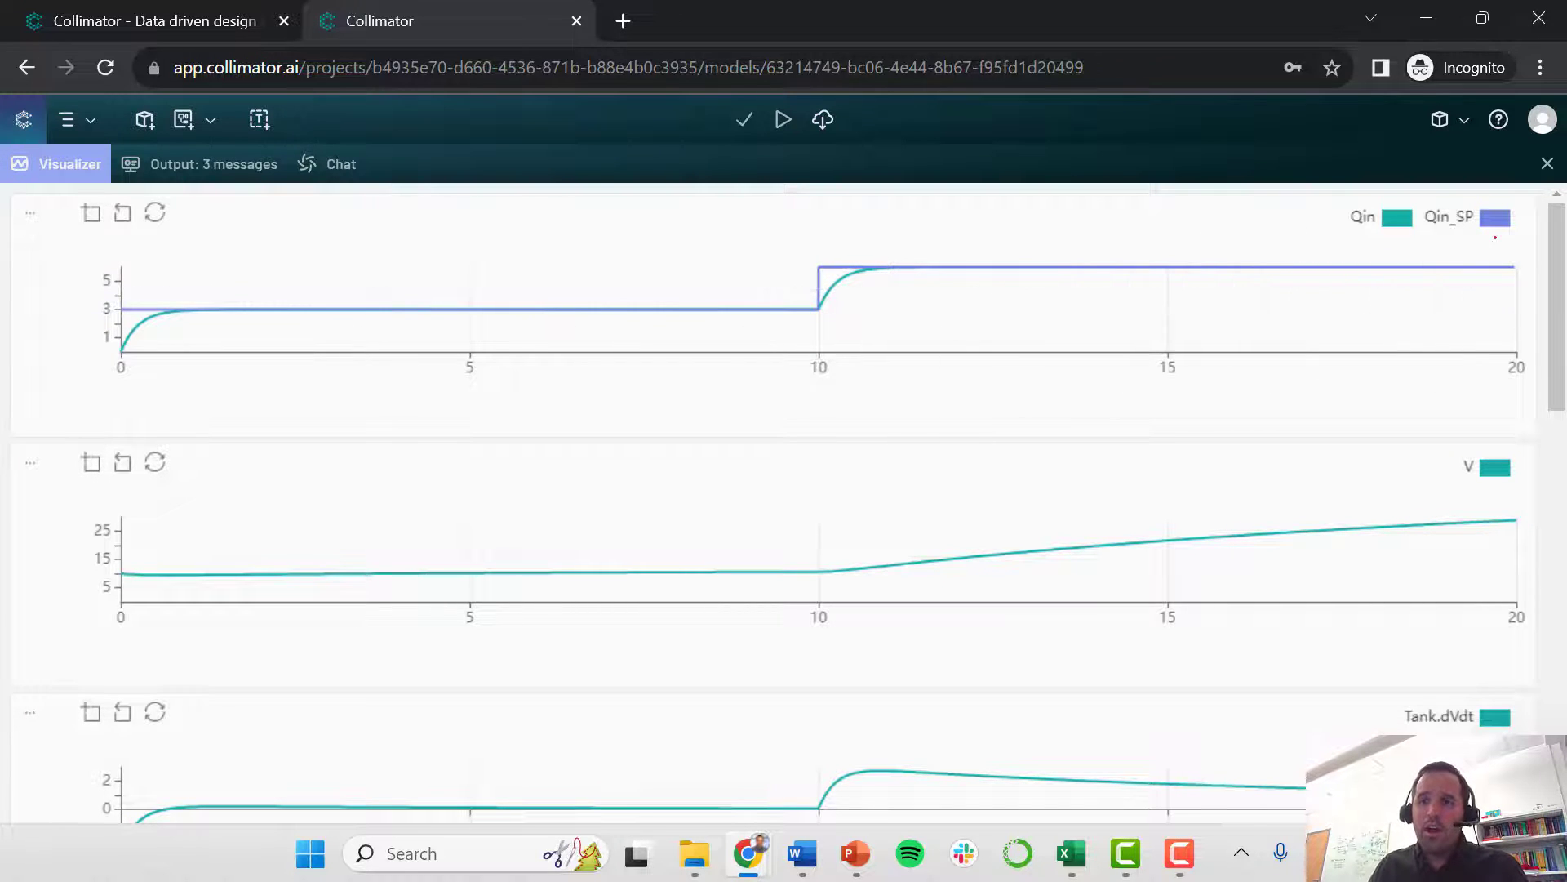
click(1547, 163)
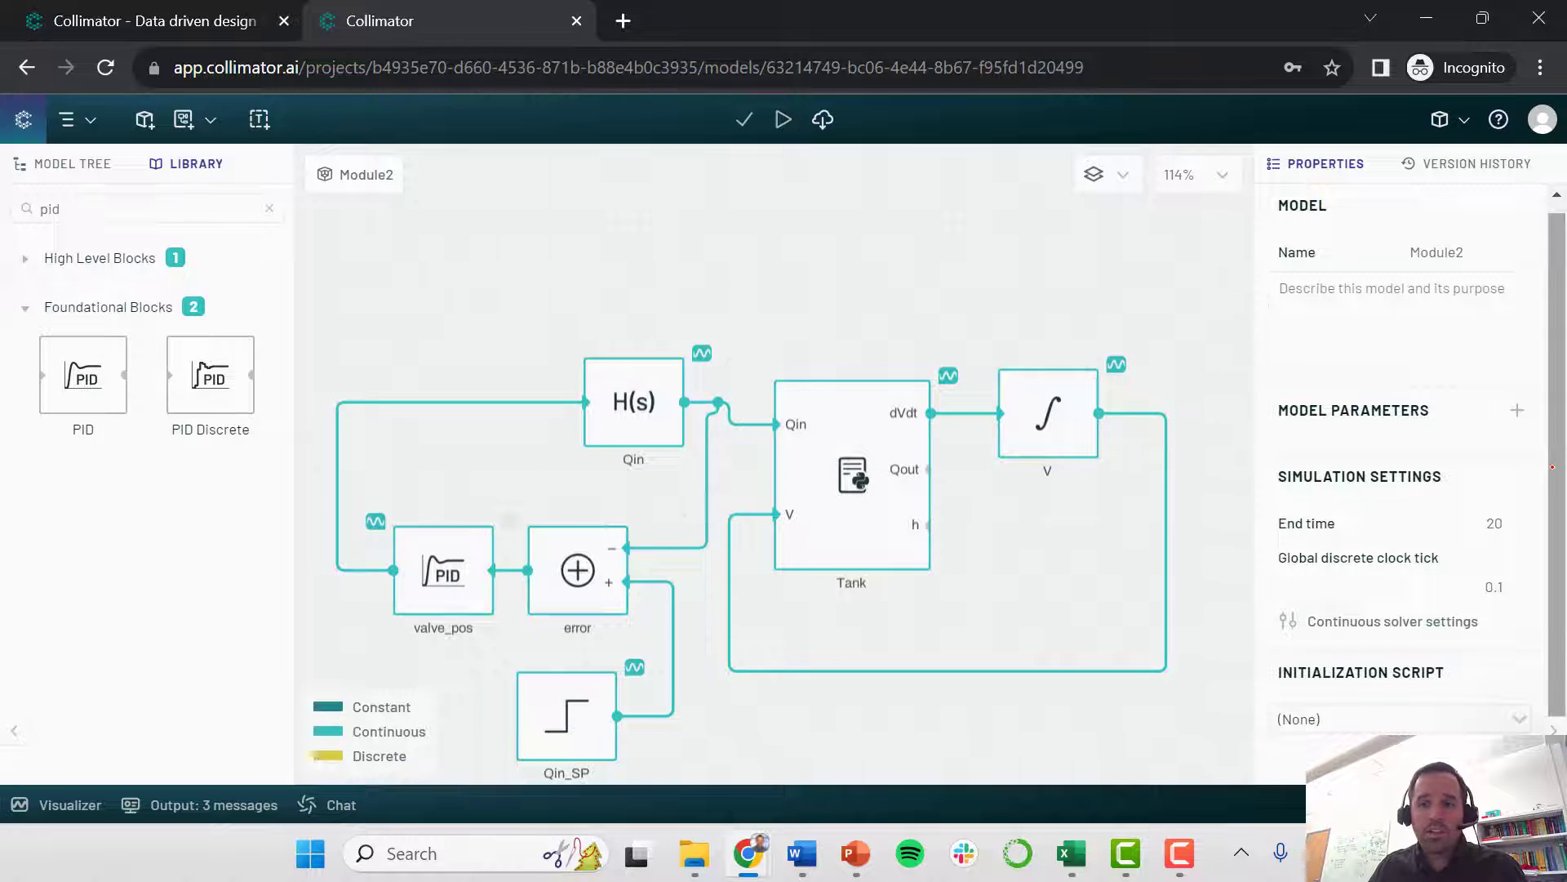
Set both Kp and Ki of the valve_pos PID block to 100
click(484, 561)
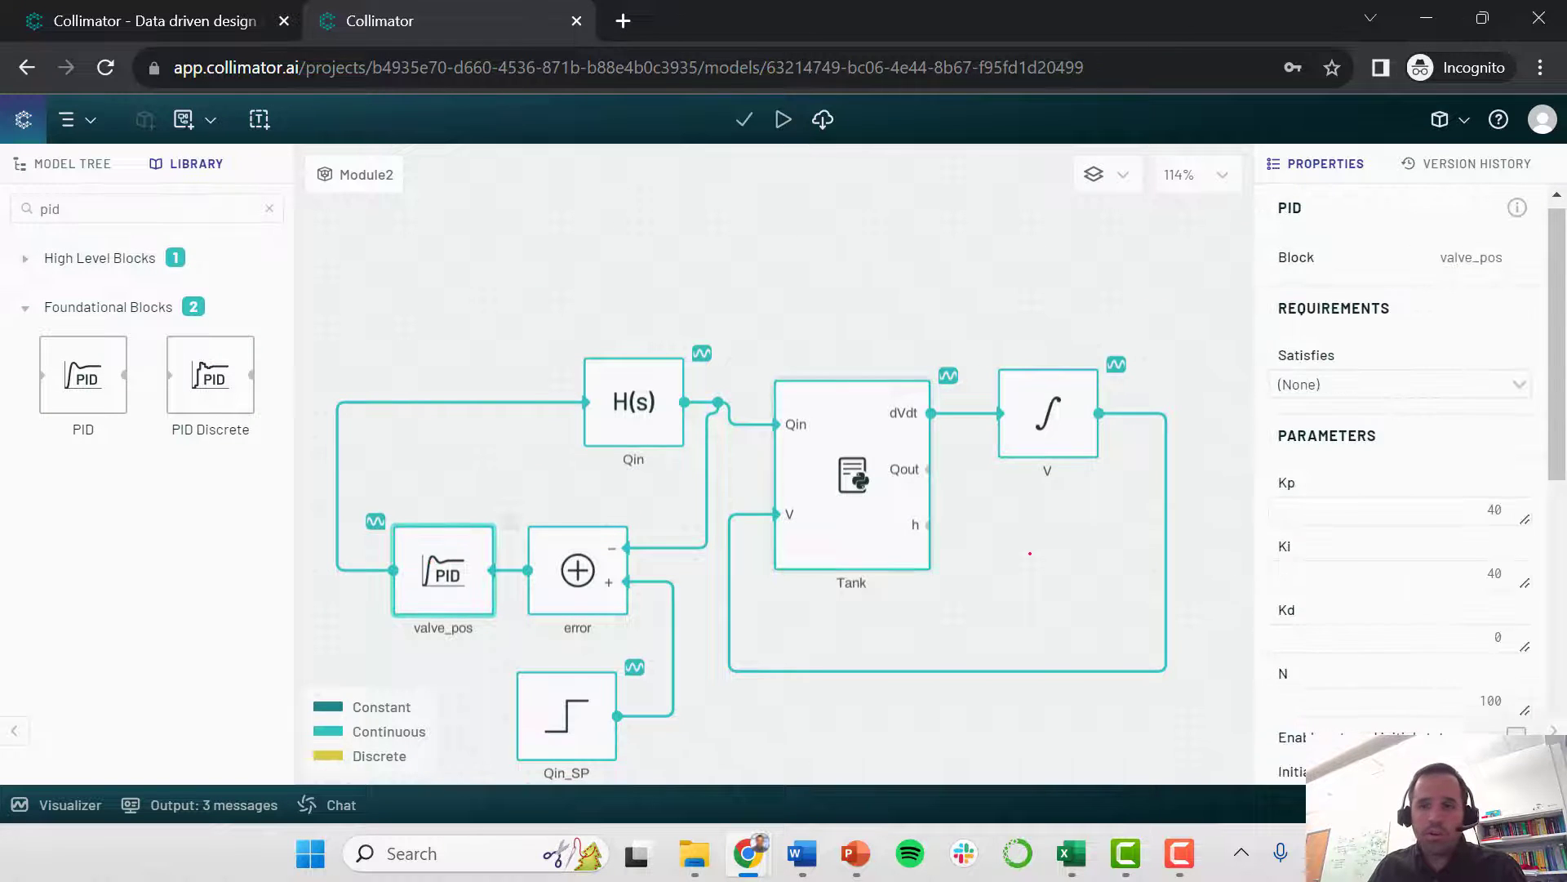
click(1447, 510)
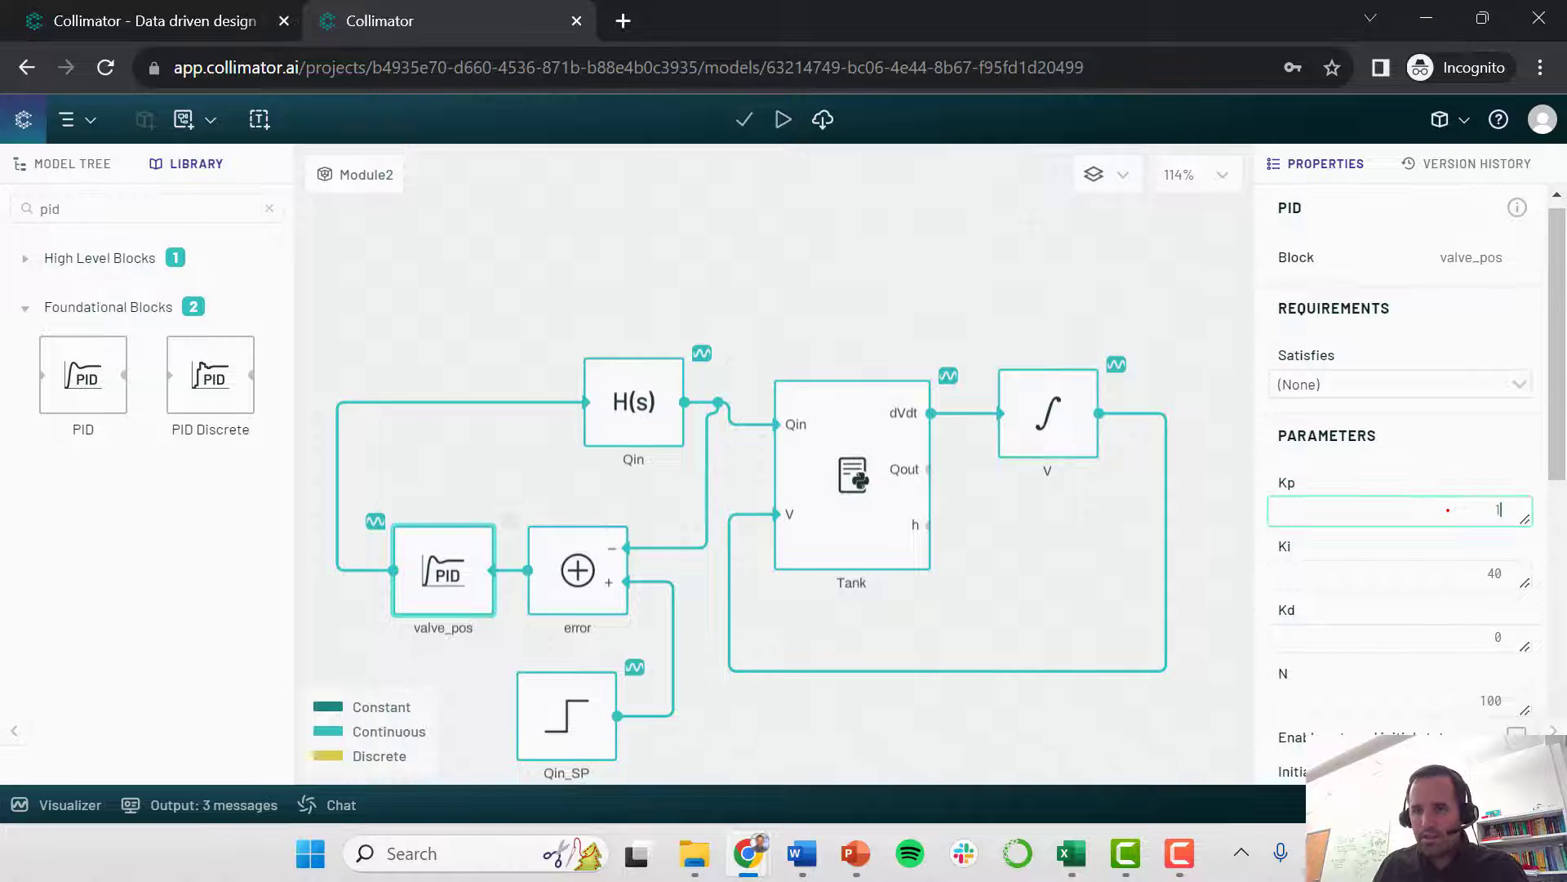
click(1467, 573)
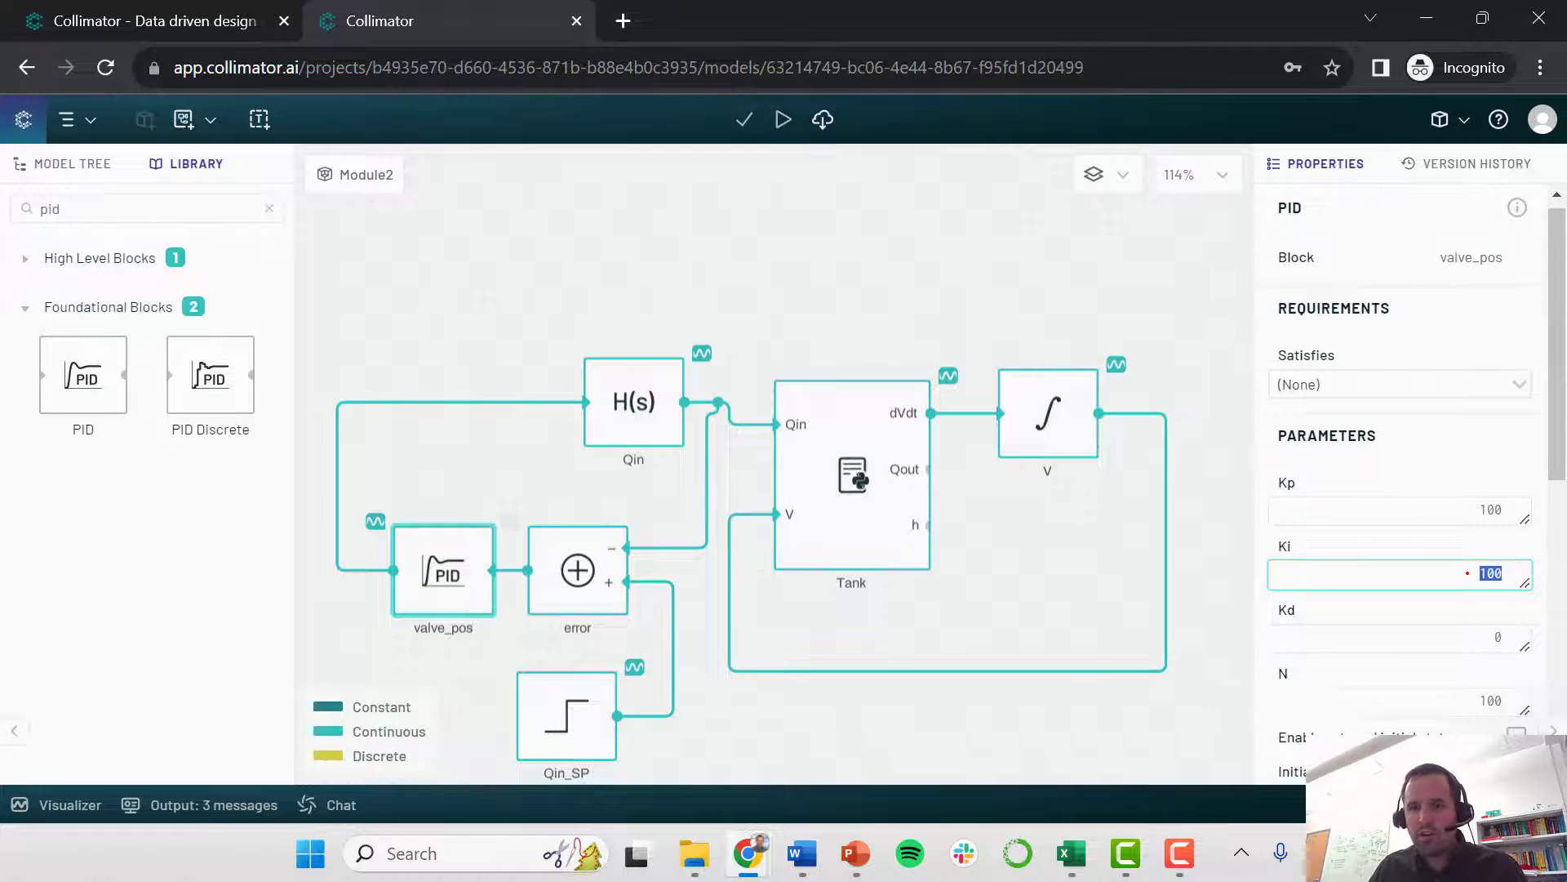
click(473, 337)
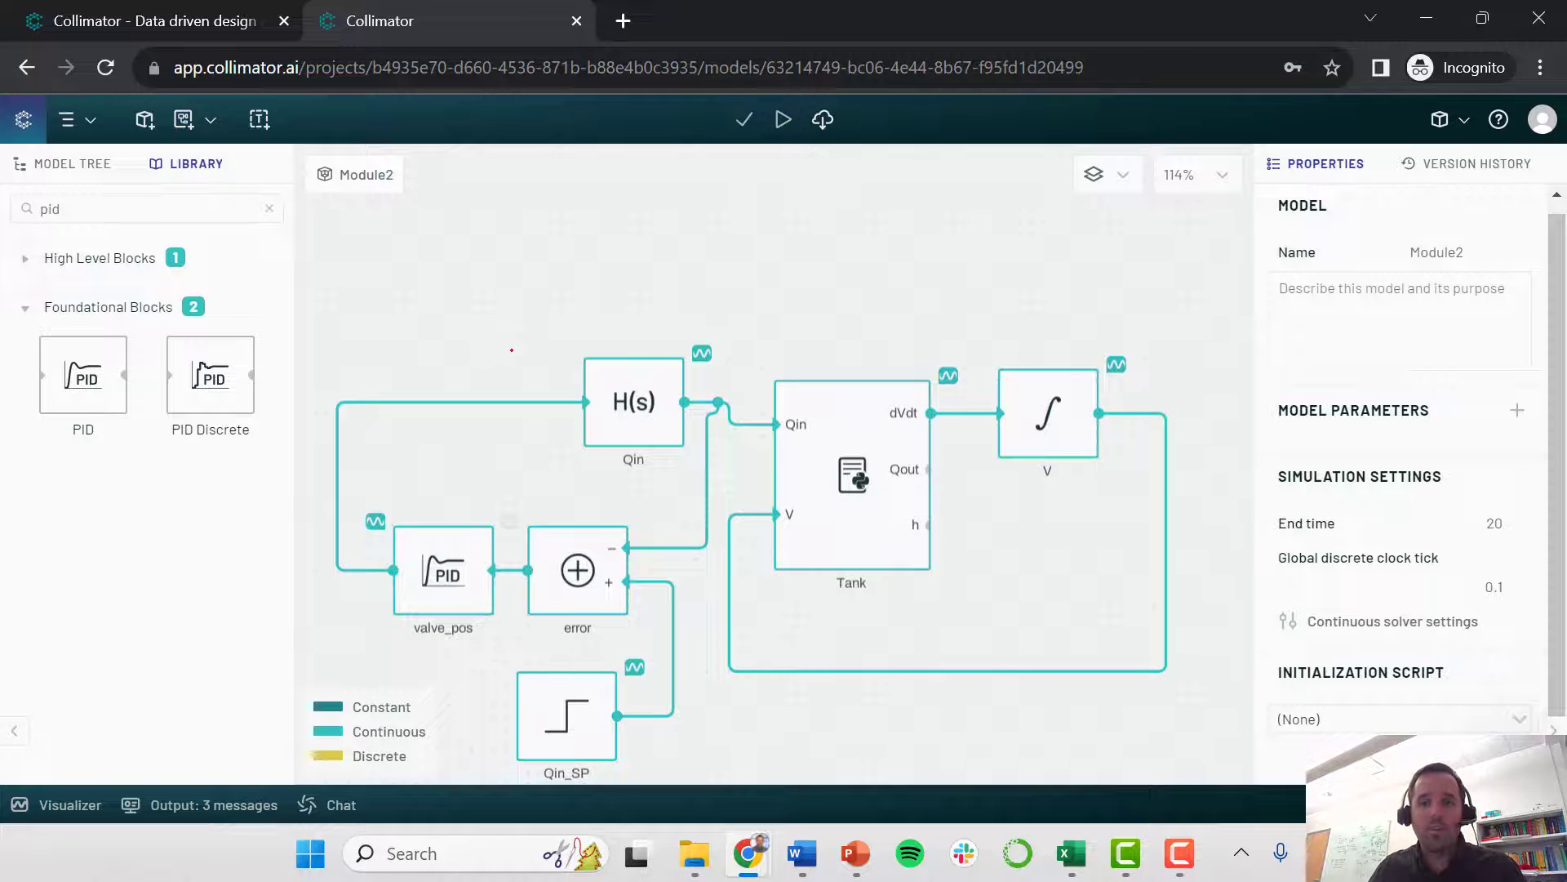
Run the simulation, compare Qin with its setpoint in the plots, and return to the diagram
click(782, 120)
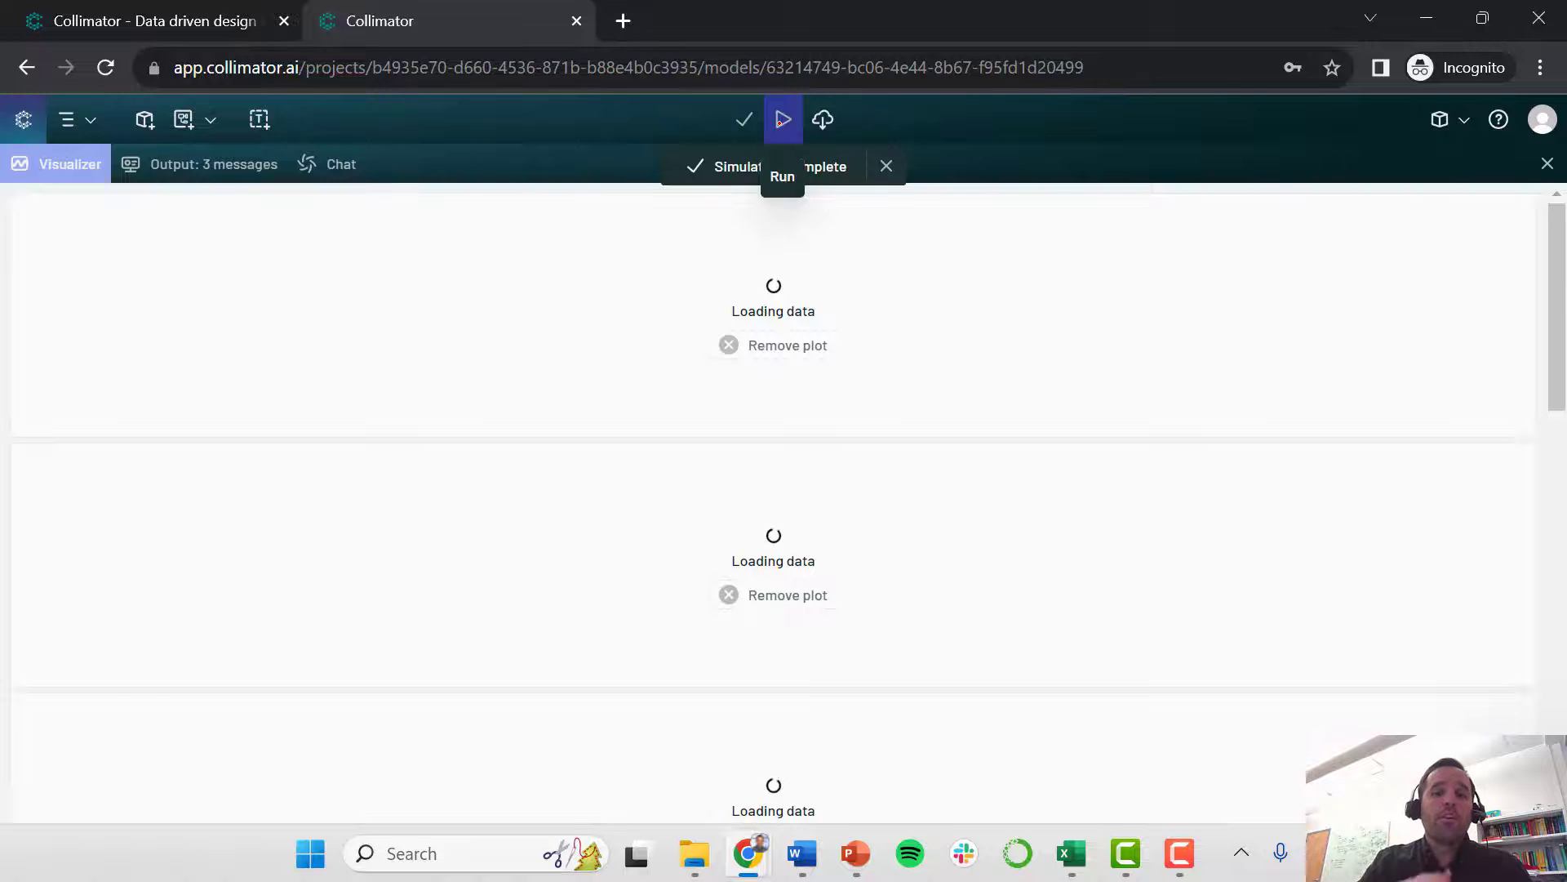
mouse_move(812, 324)
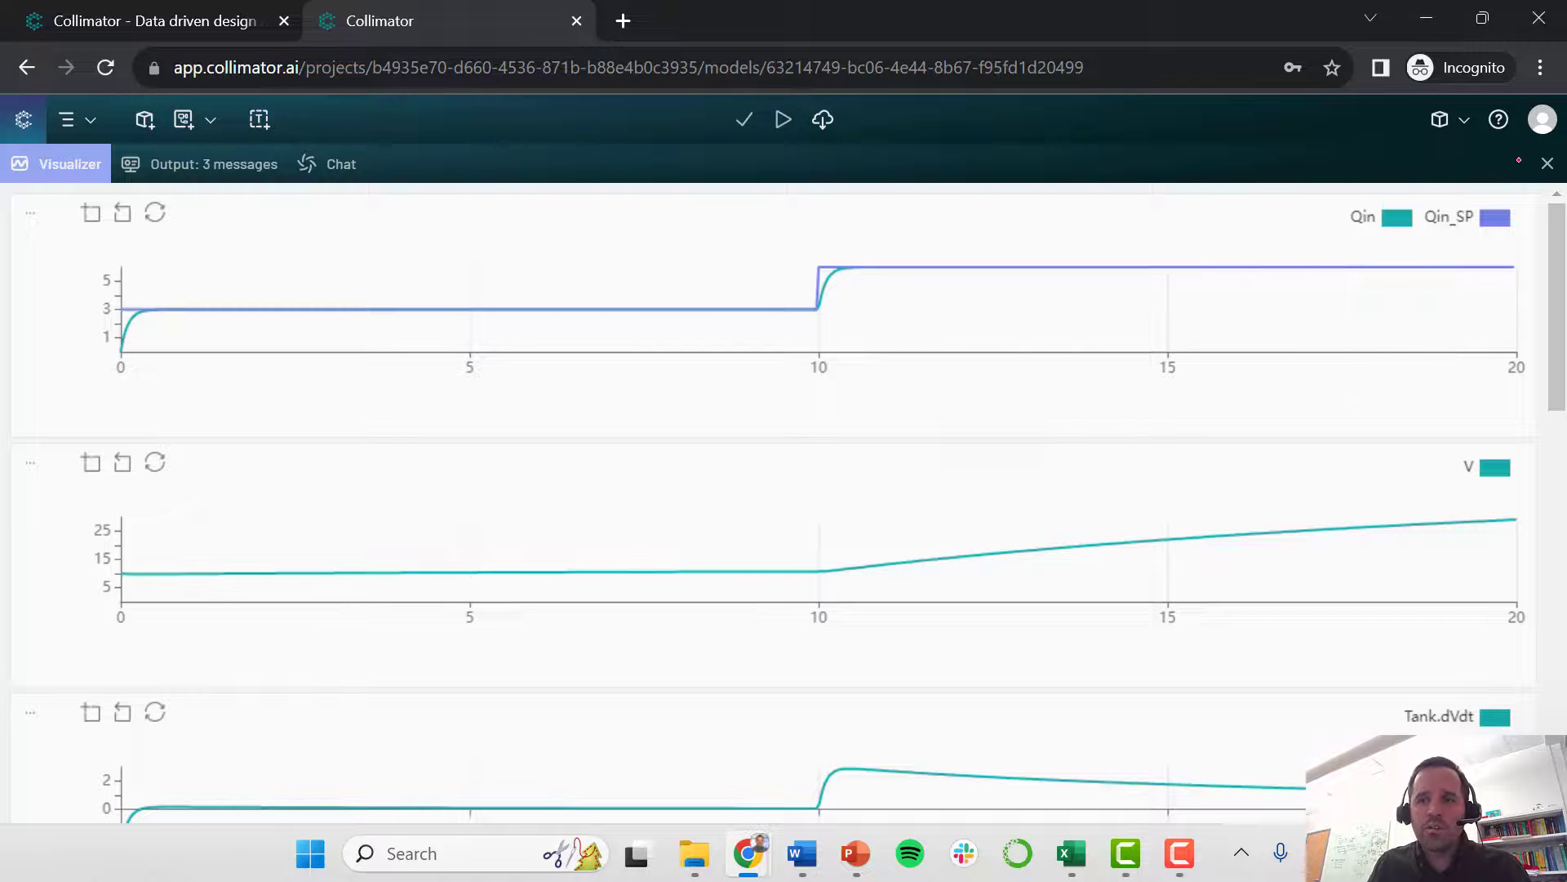
click(1547, 163)
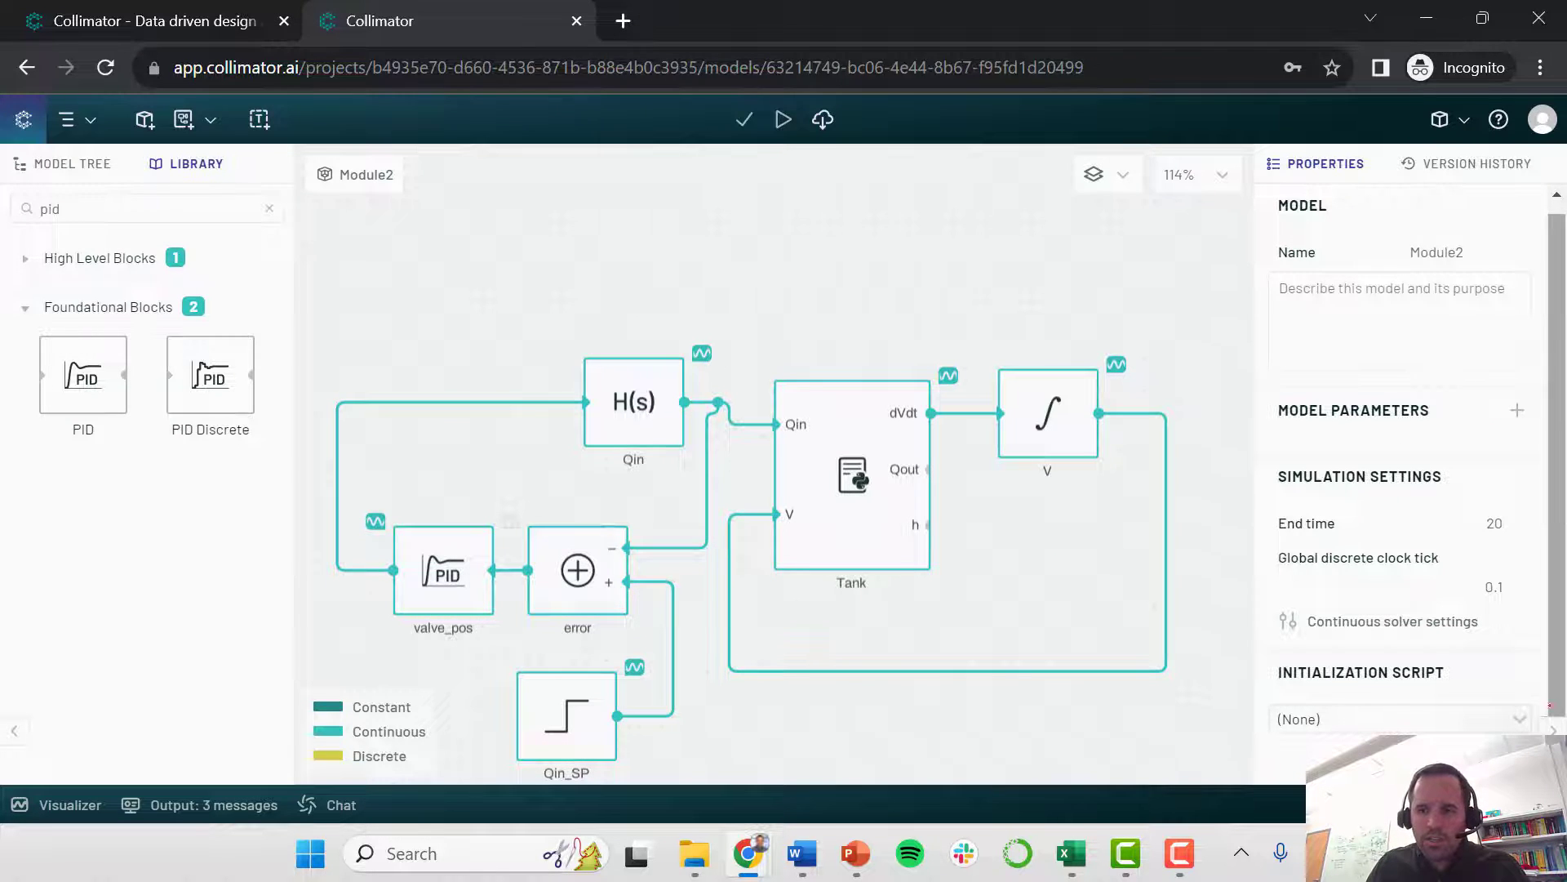
Replace the Qin_SP step block with a Pulse block that feeds the positive input of the error block
click(567, 715)
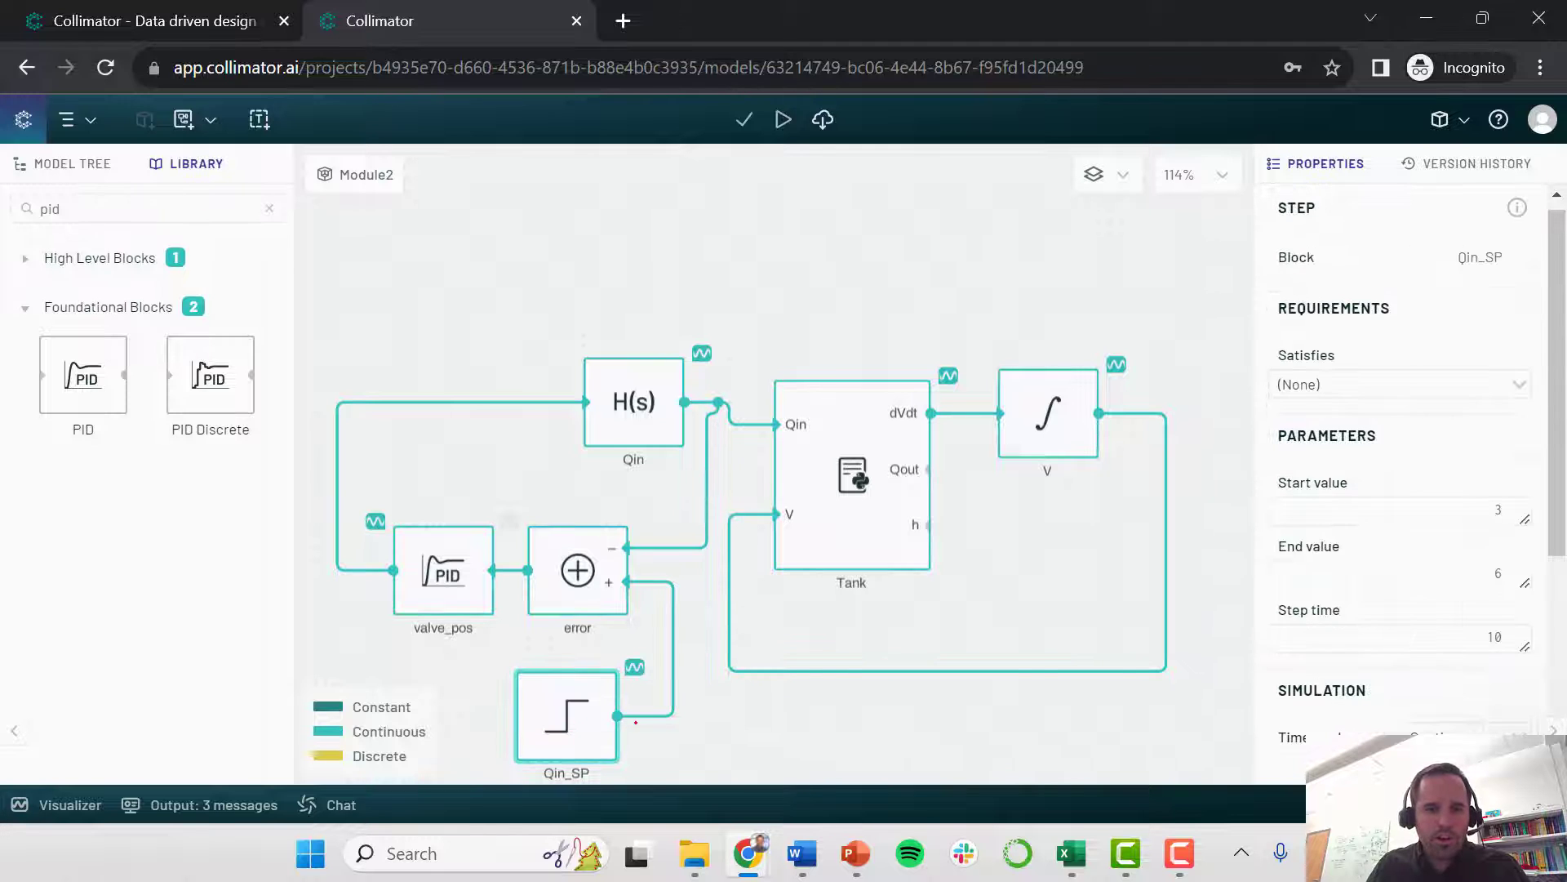
double_click(87, 207)
text(pulse)
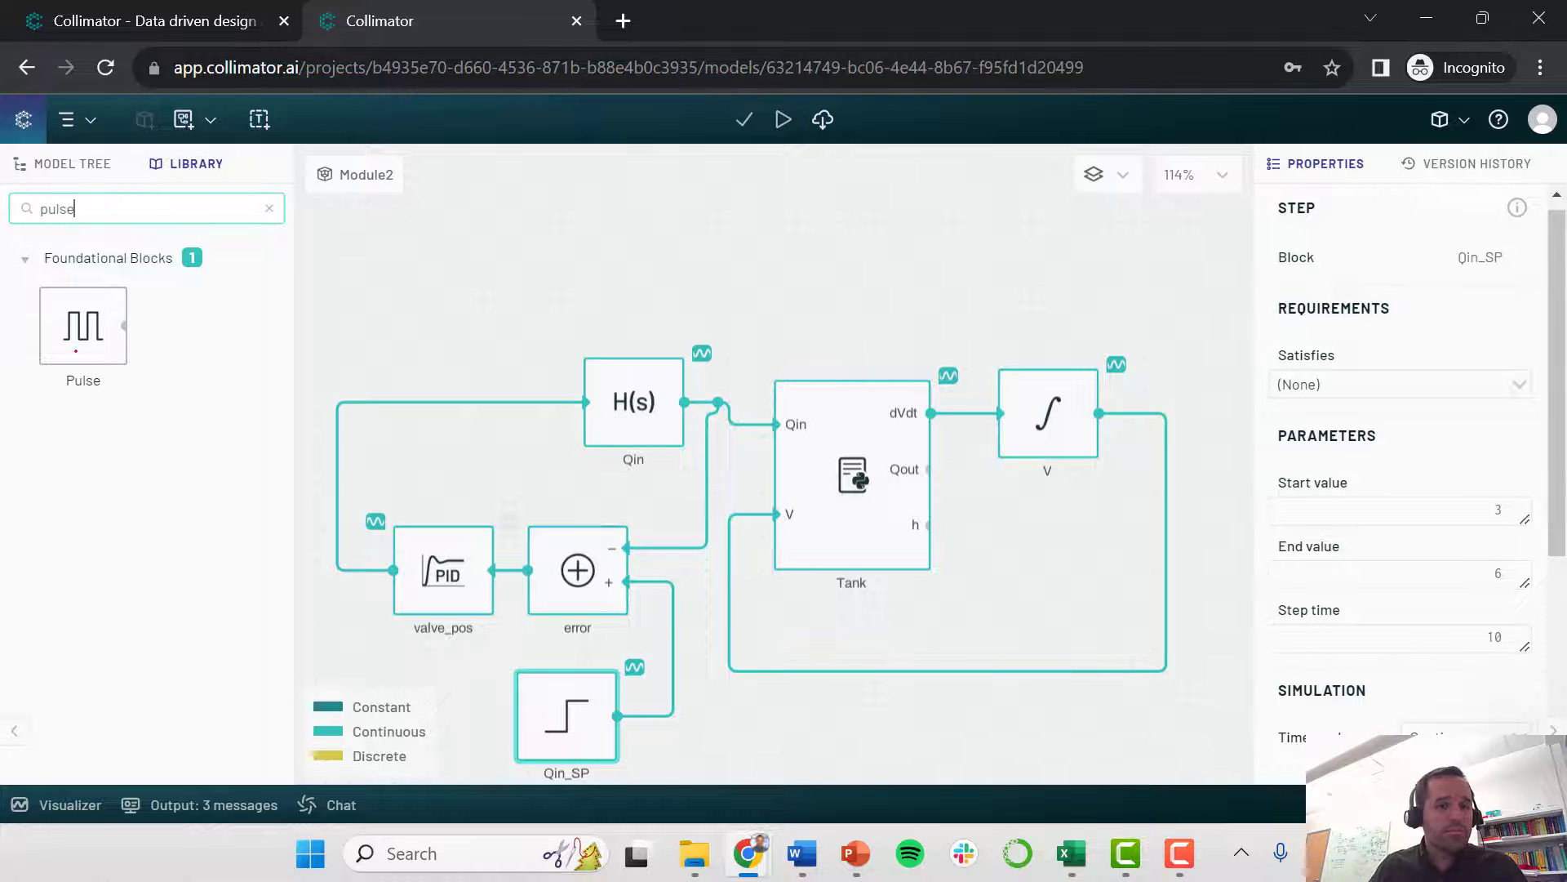
click(90, 336)
drag(78, 326, 416, 314)
click(544, 719)
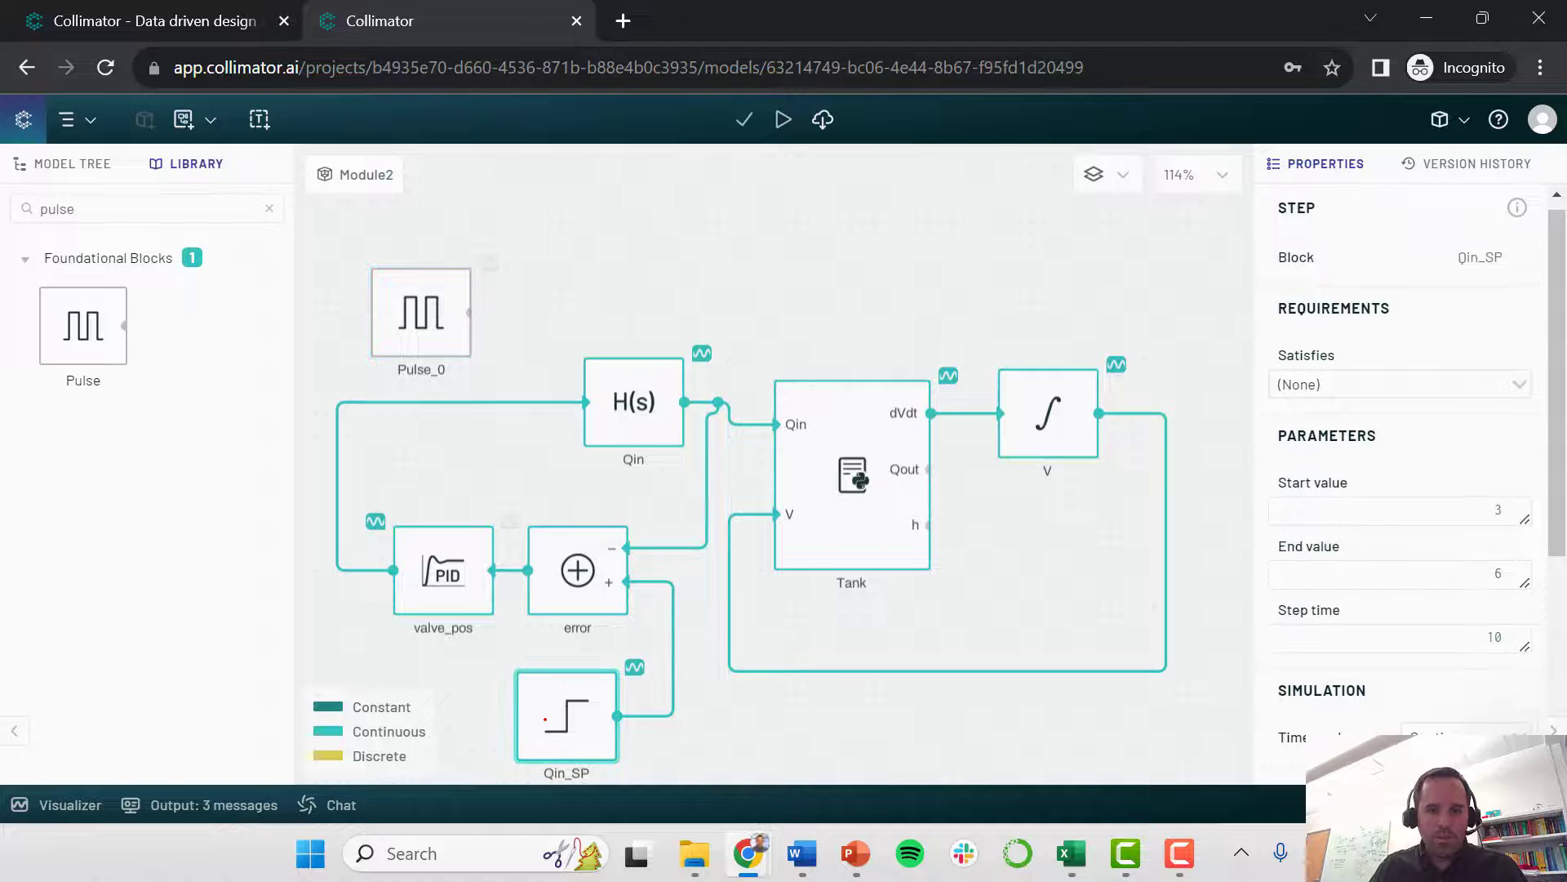
key(Delete)
mouse_move(422, 300)
mouse_down()
mouse_move(467, 635)
mouse_move(519, 733)
mouse_move(506, 704)
mouse_move(598, 719)
mouse_move(550, 716)
mouse_up()
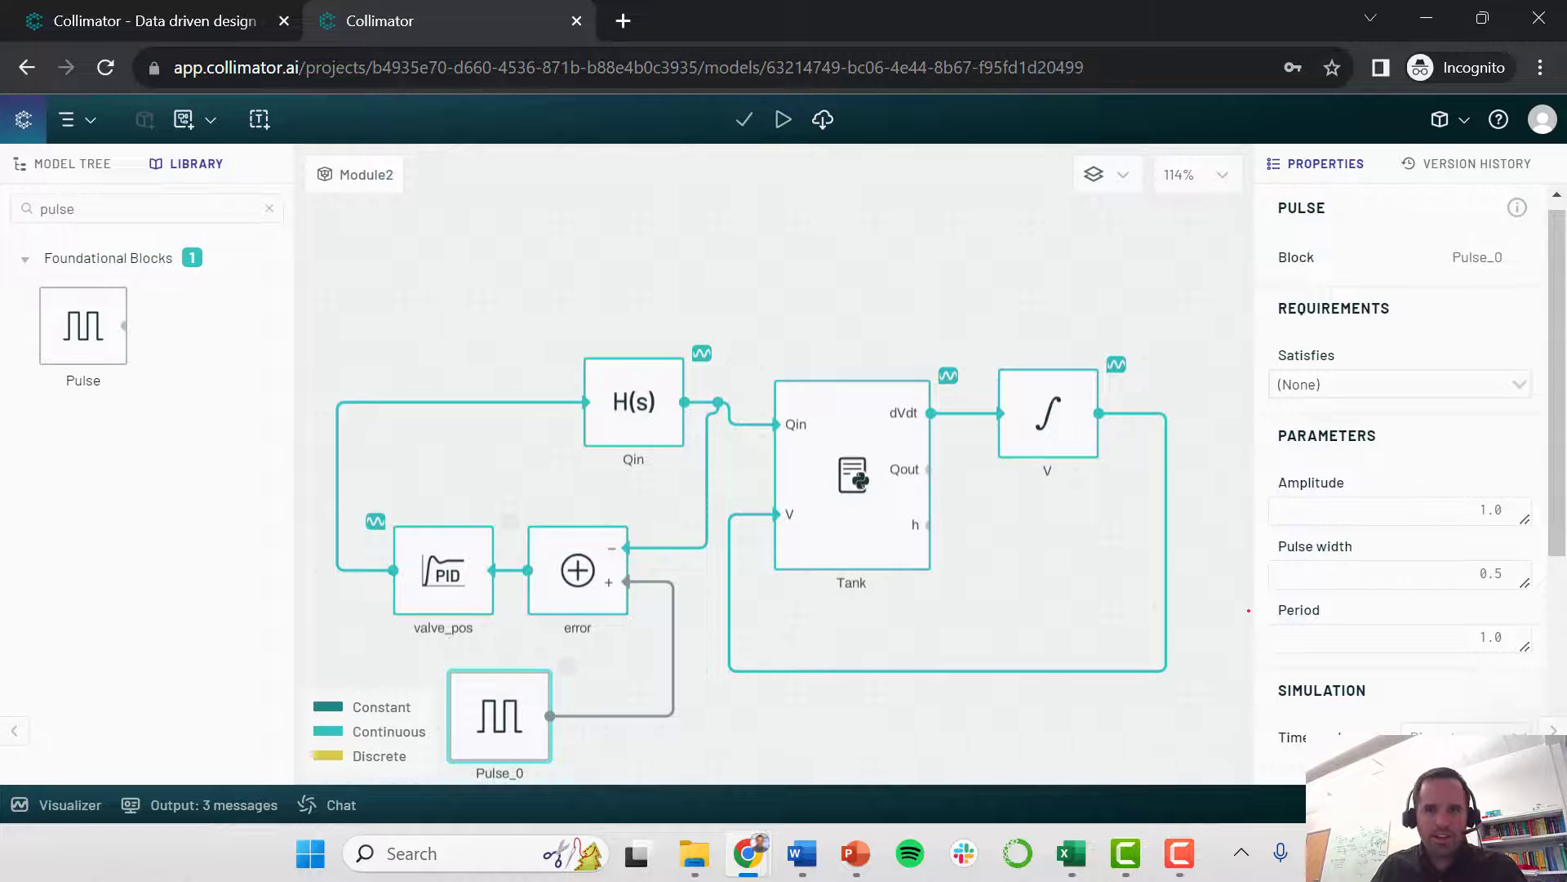
Rename the new Pulse block as Qin_SP
click(1474, 258)
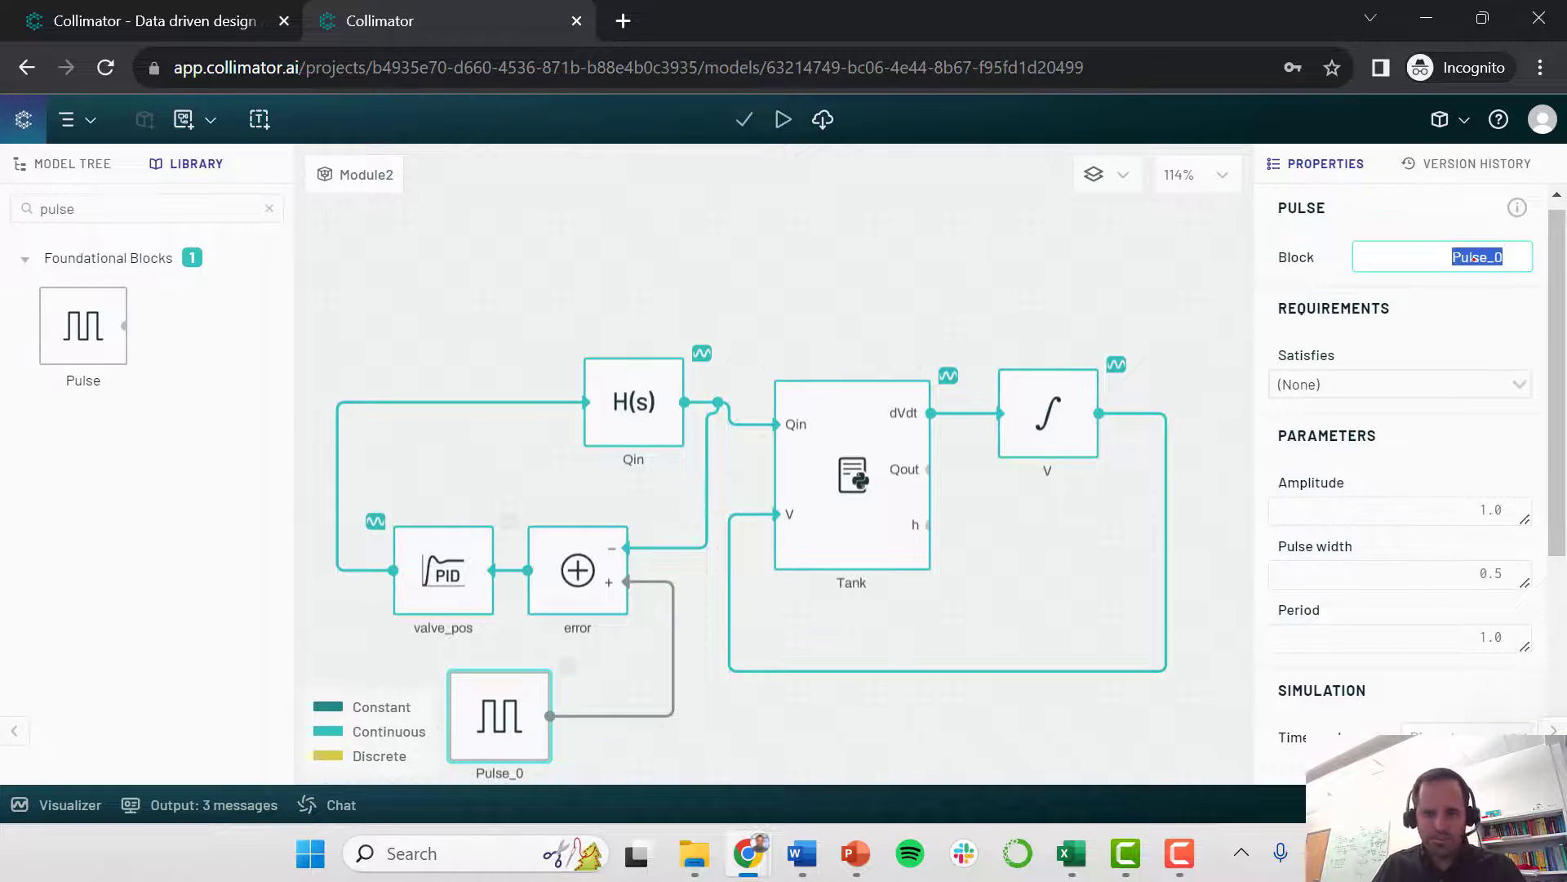
text(Qin)
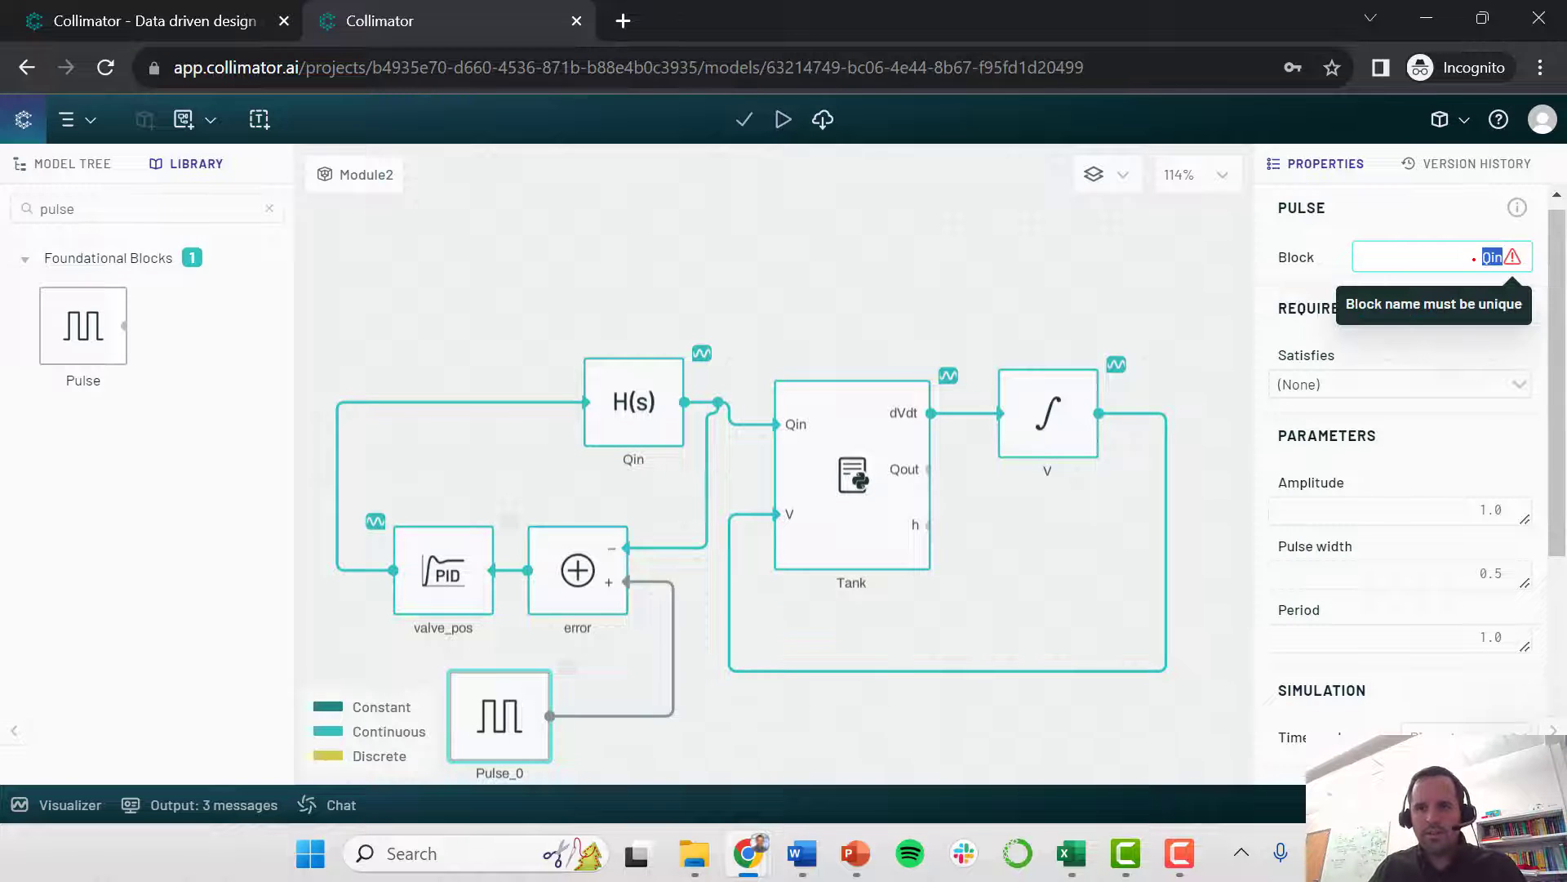
click(1482, 257)
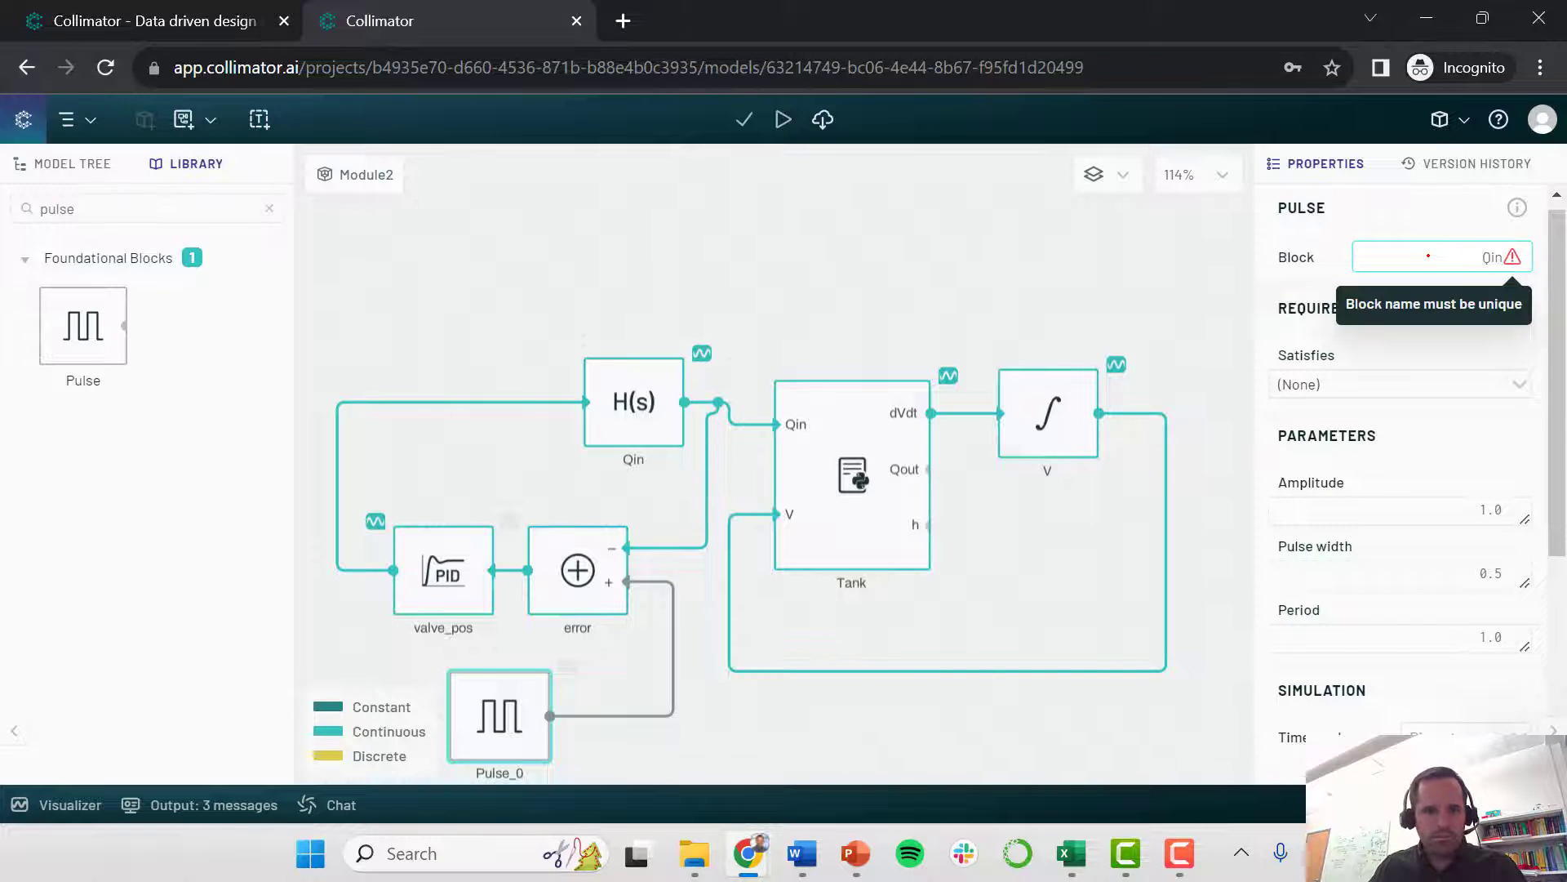
key(ctrl+a)
text(Qin_SP)
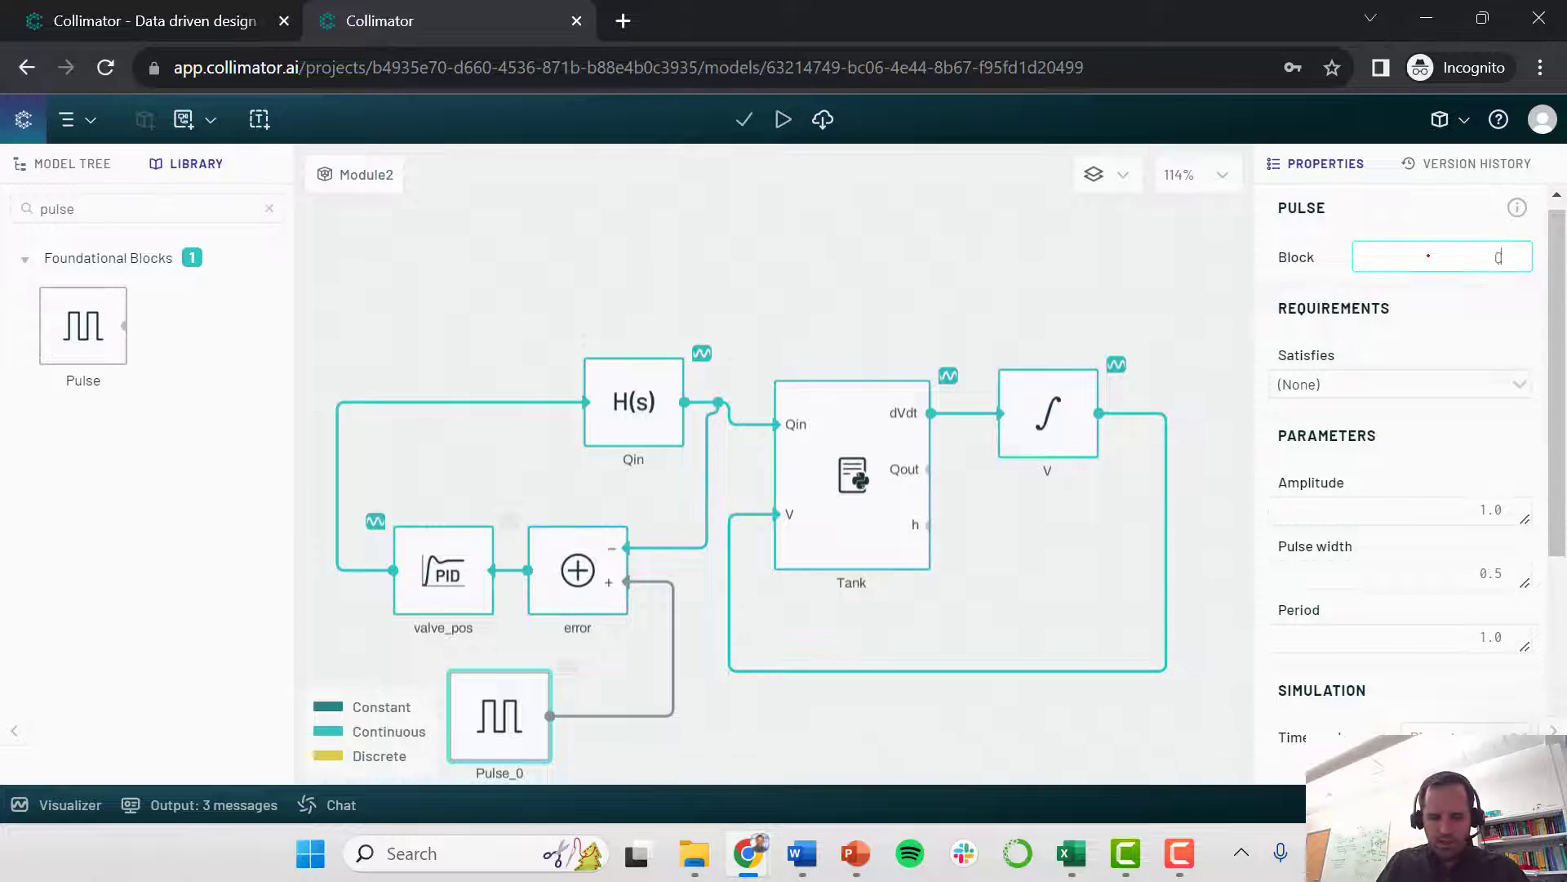
key(Return)
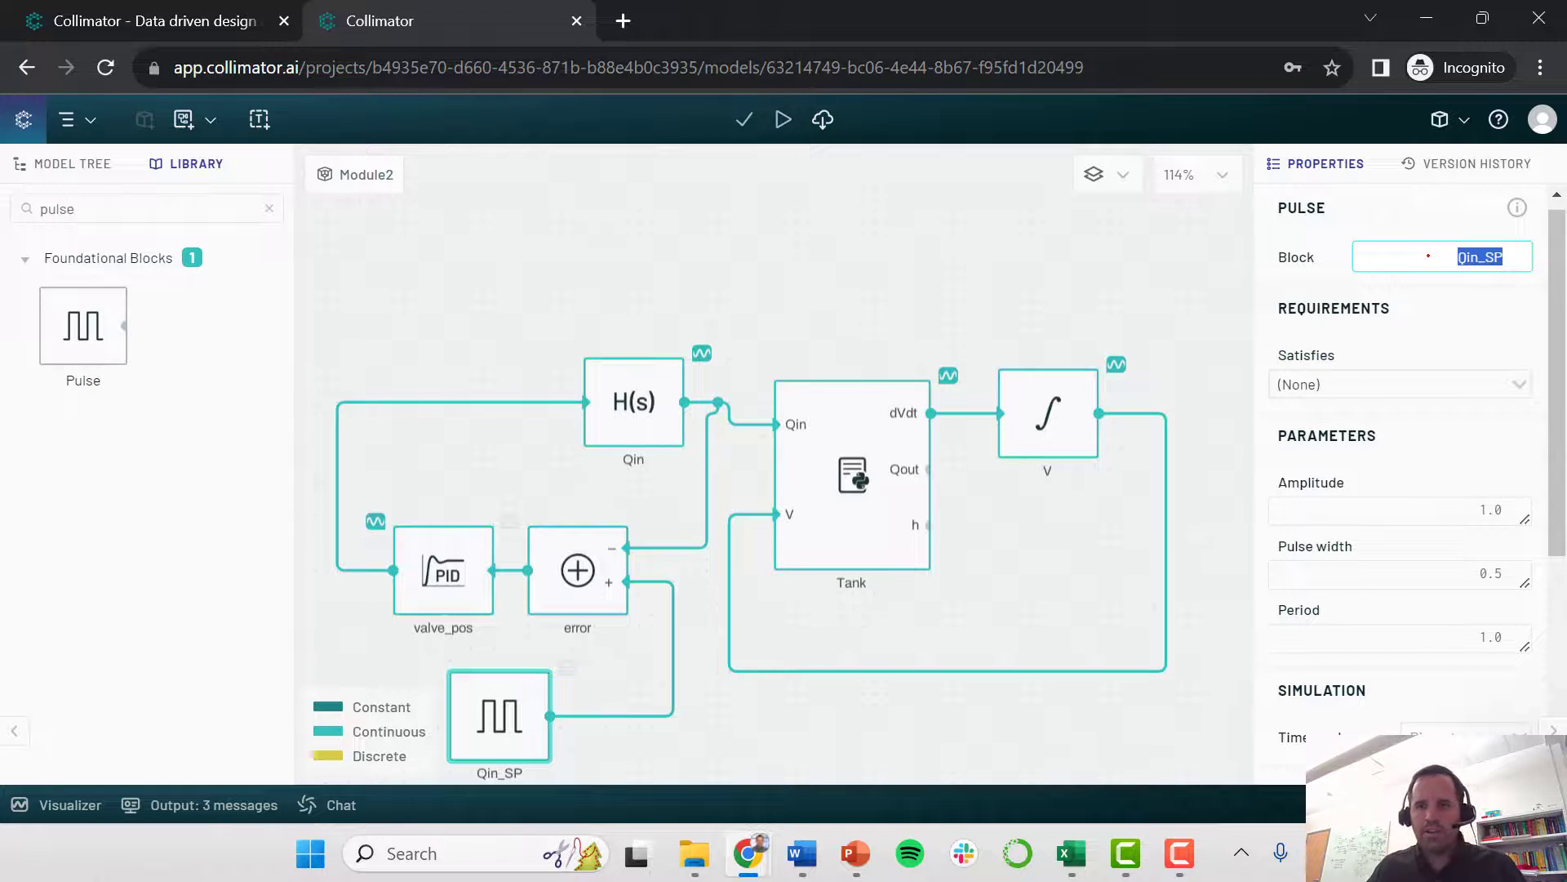
Set the Qin_SP pulse's period to 2 and amplitude to 4, and check the description of its pulse width
scroll(1401, 481, down, 2)
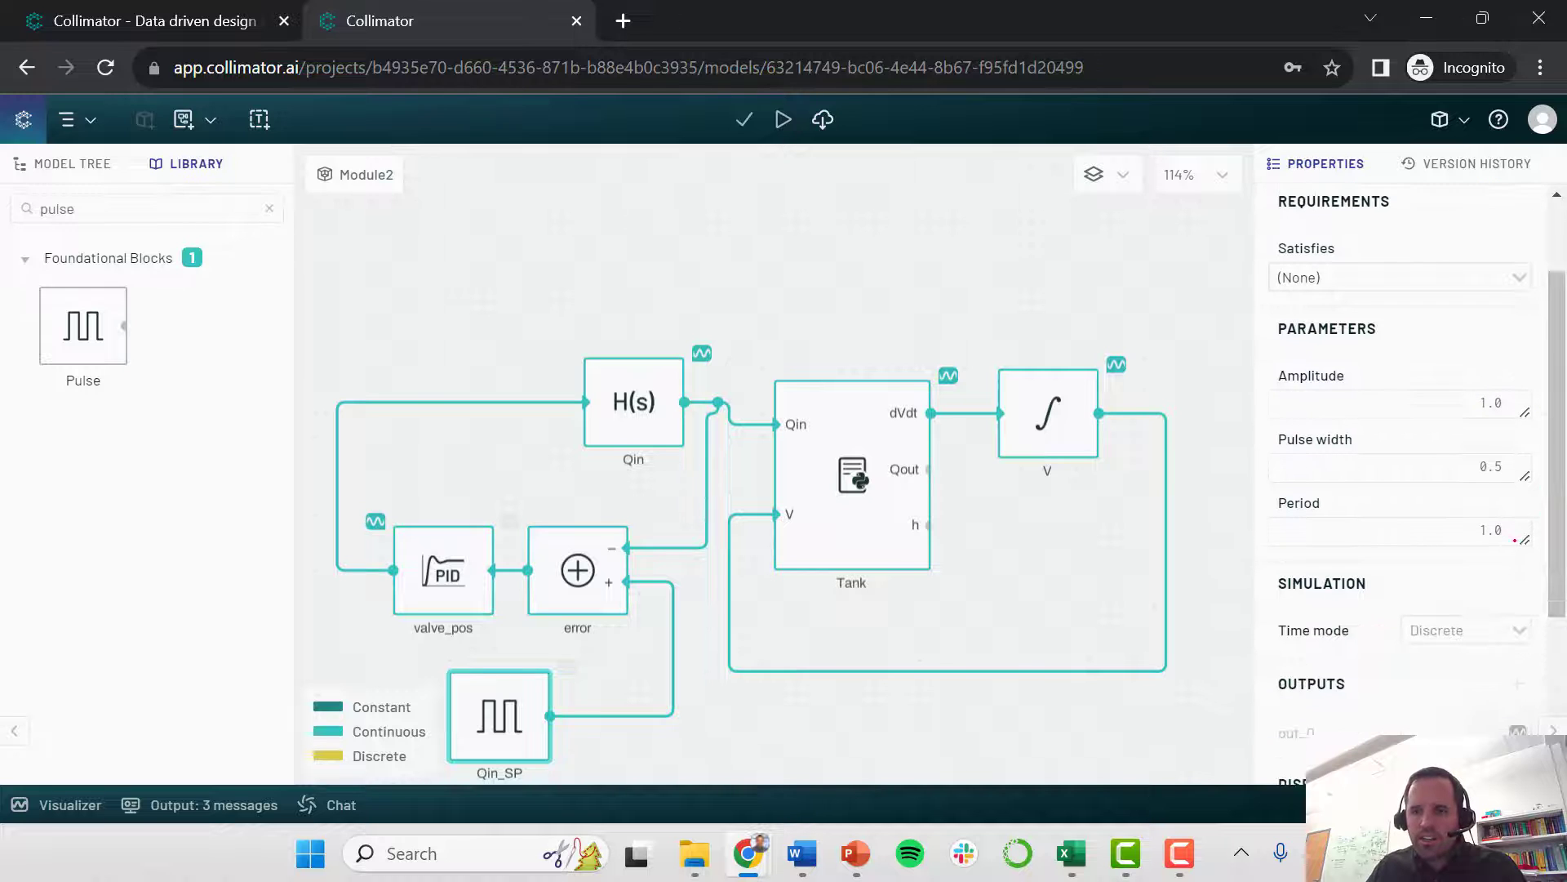
click(1490, 530)
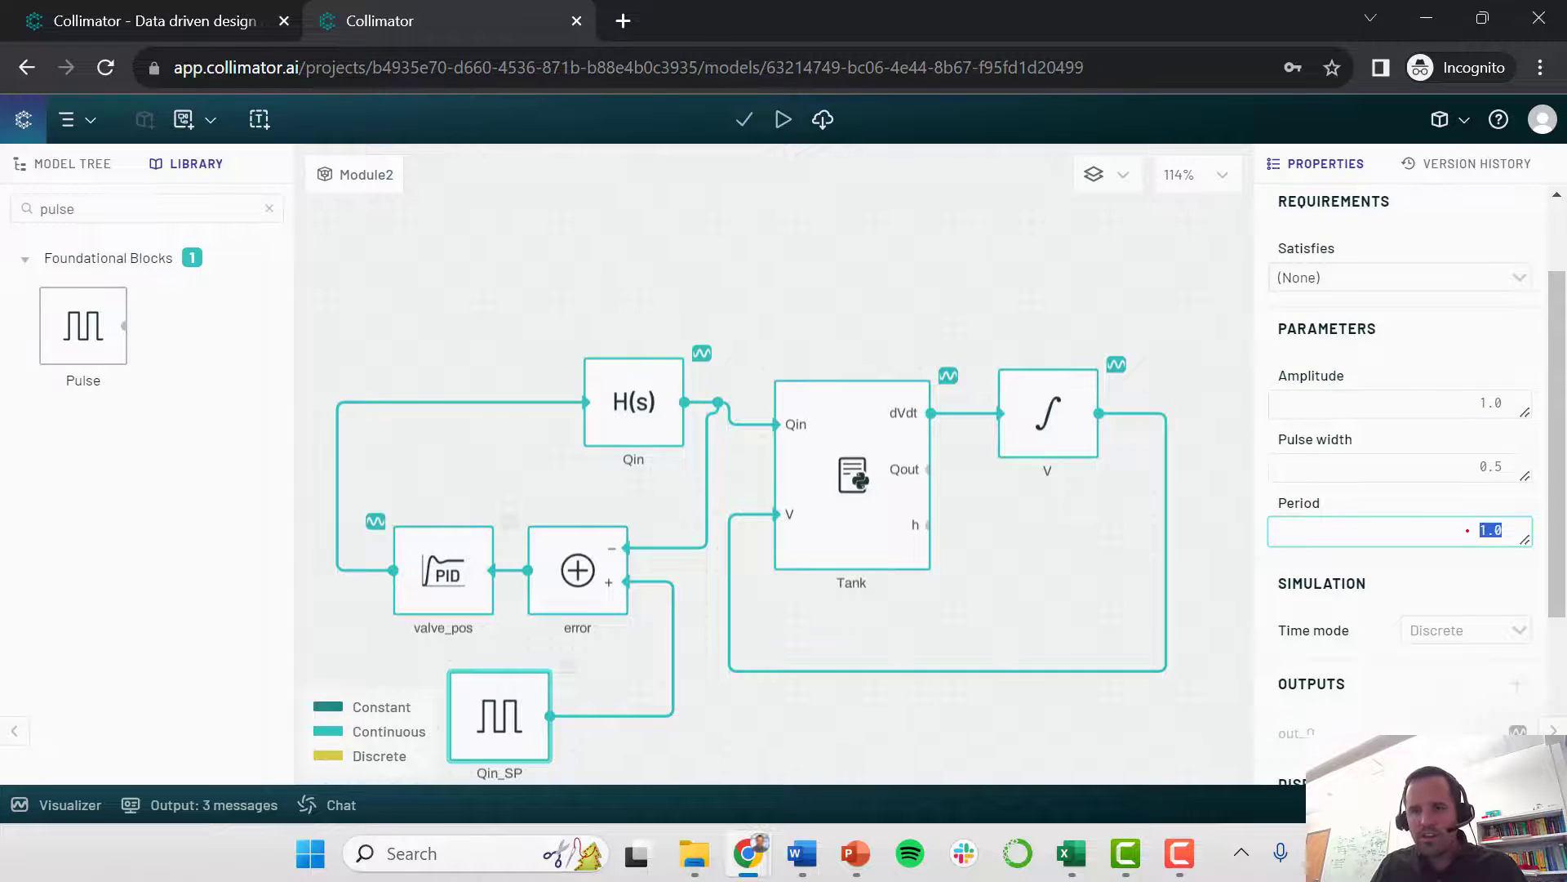
text(2)
click(1447, 402)
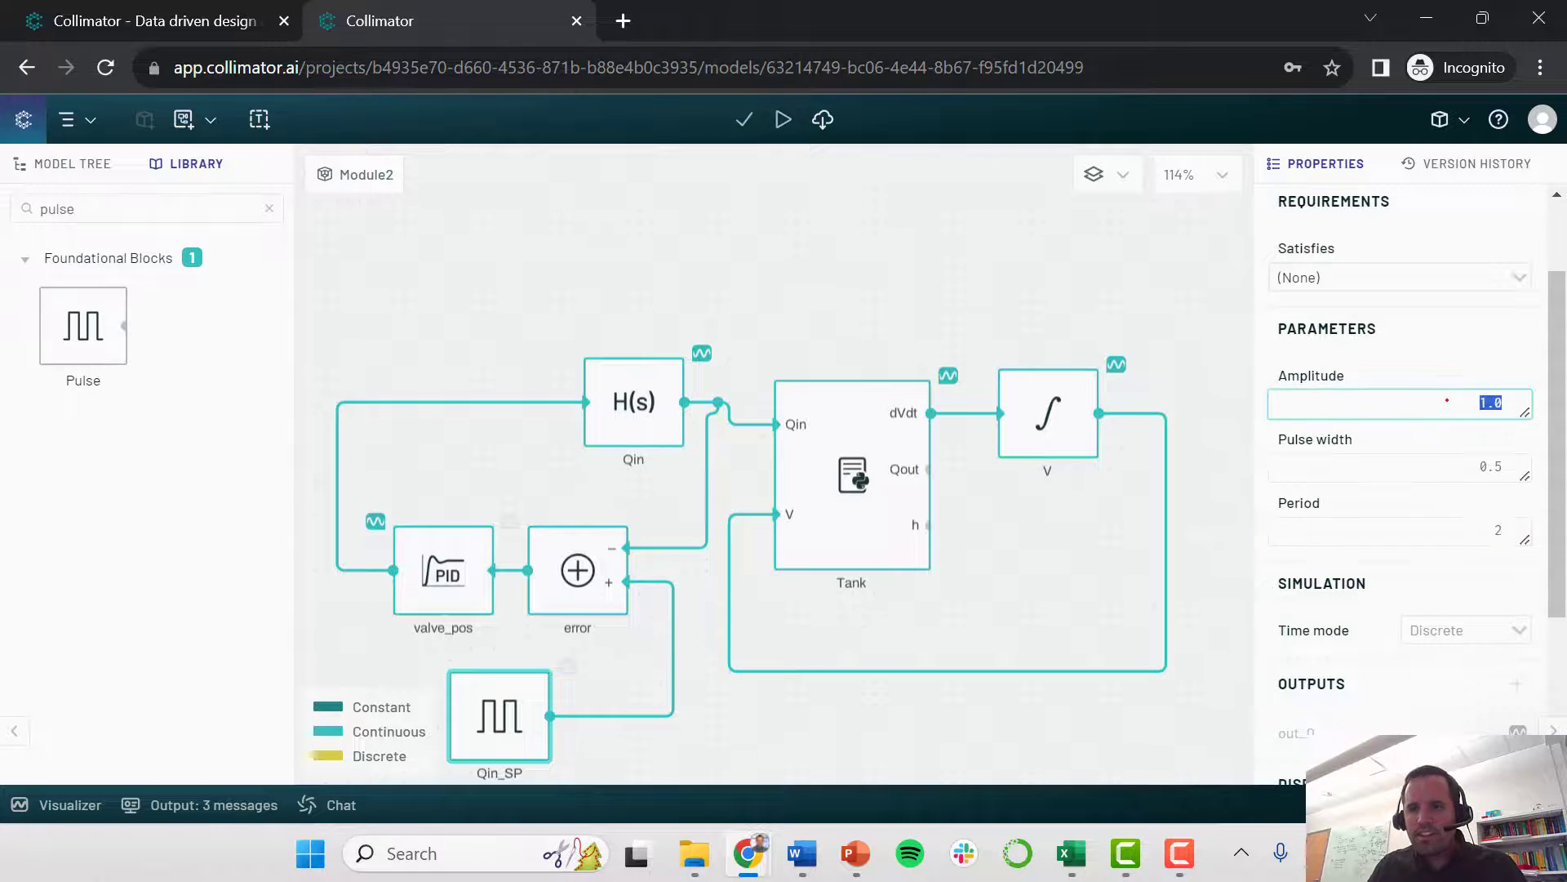
text(6)
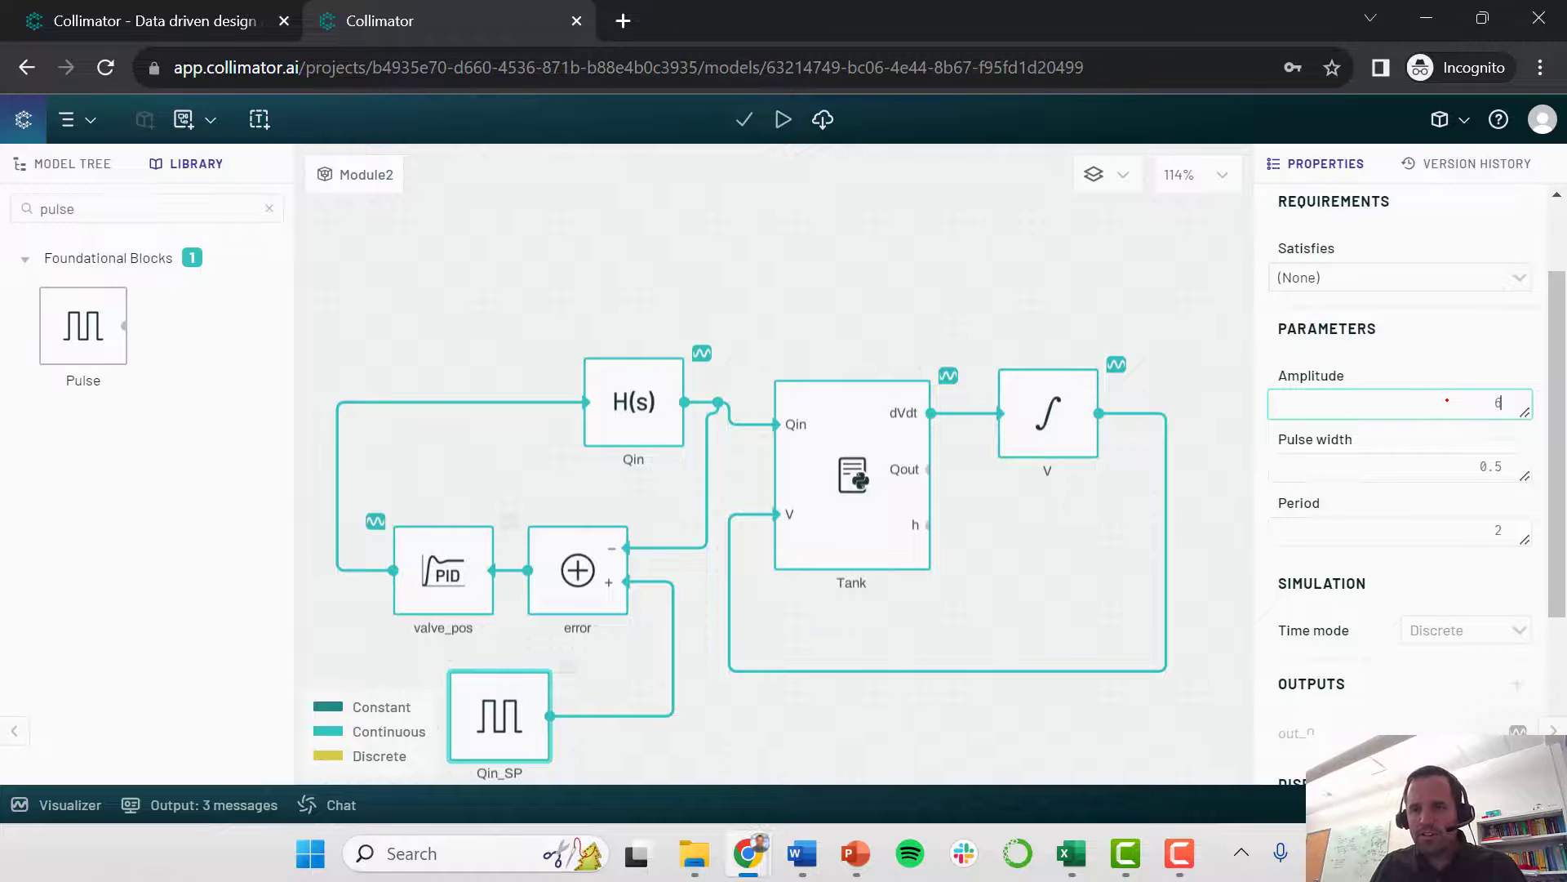
key(BackSpace)
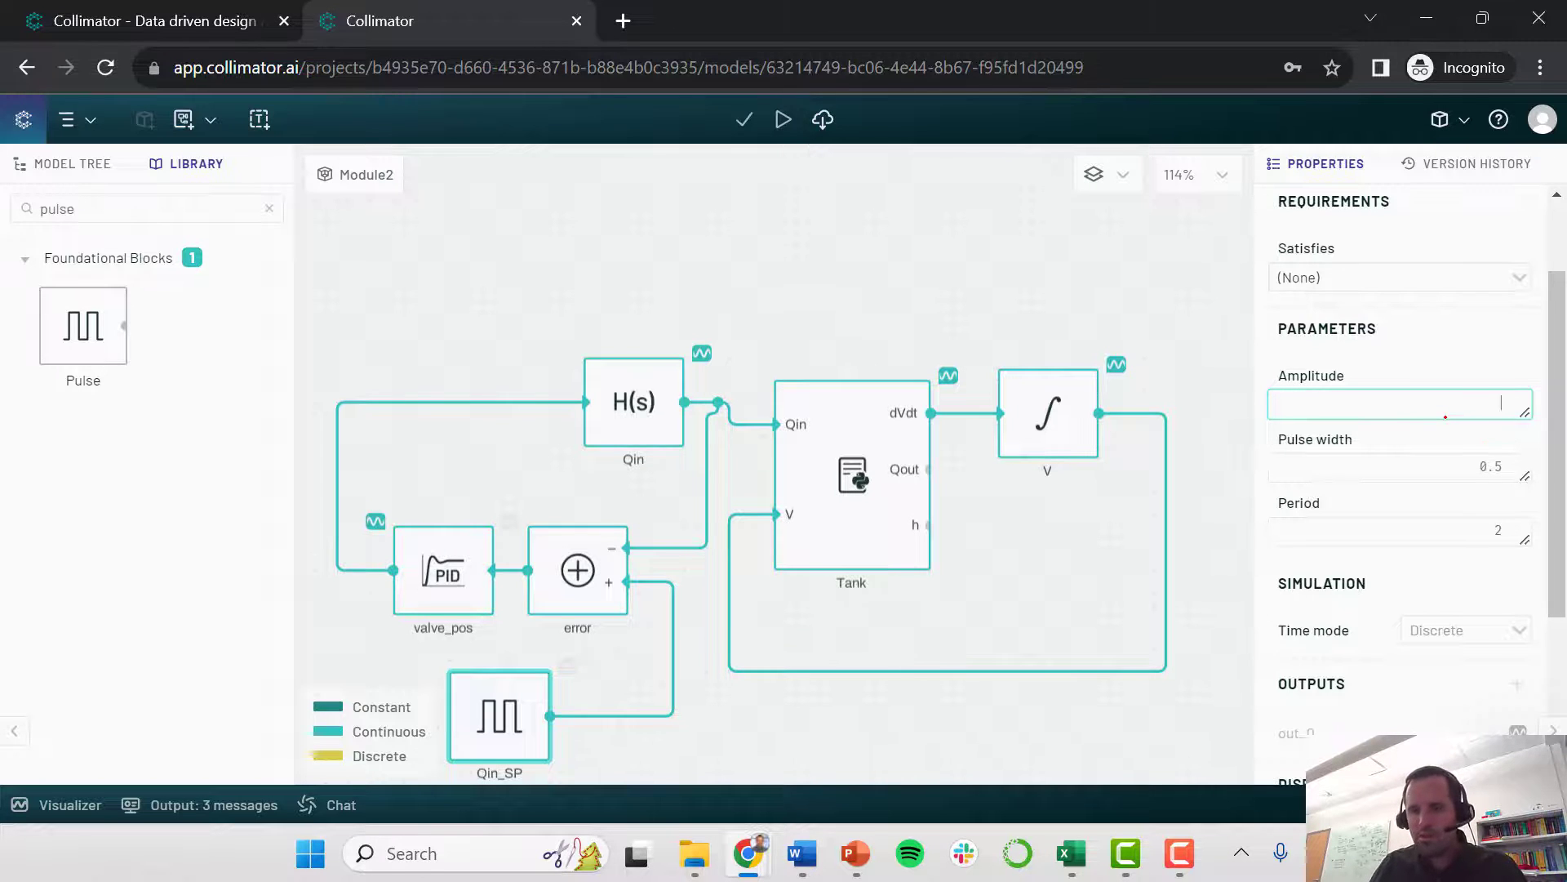
text(4)
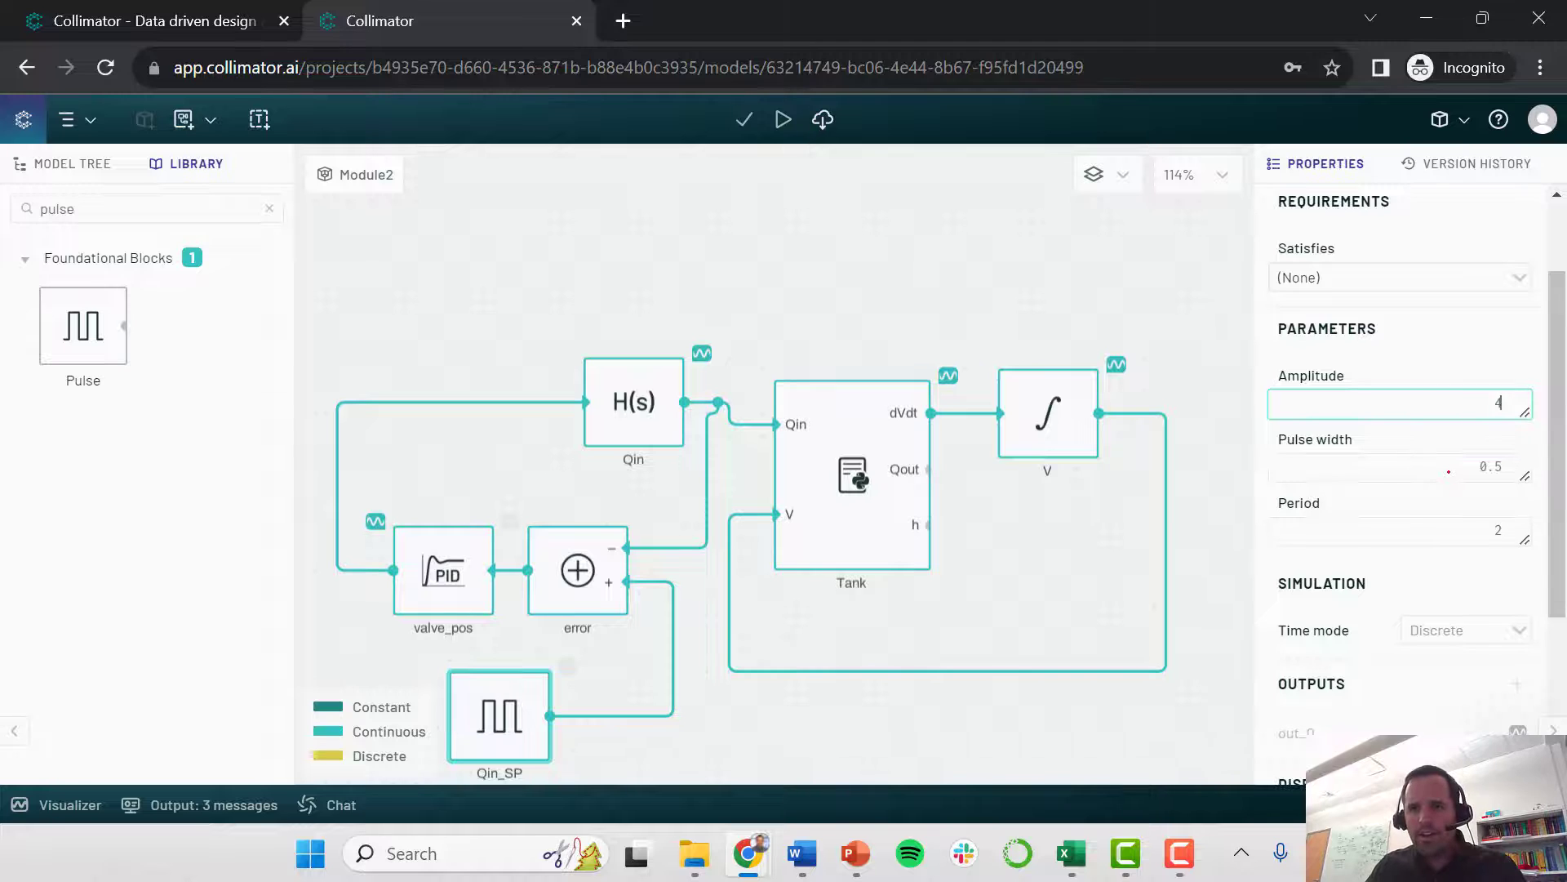
mouse_move(1450, 470)
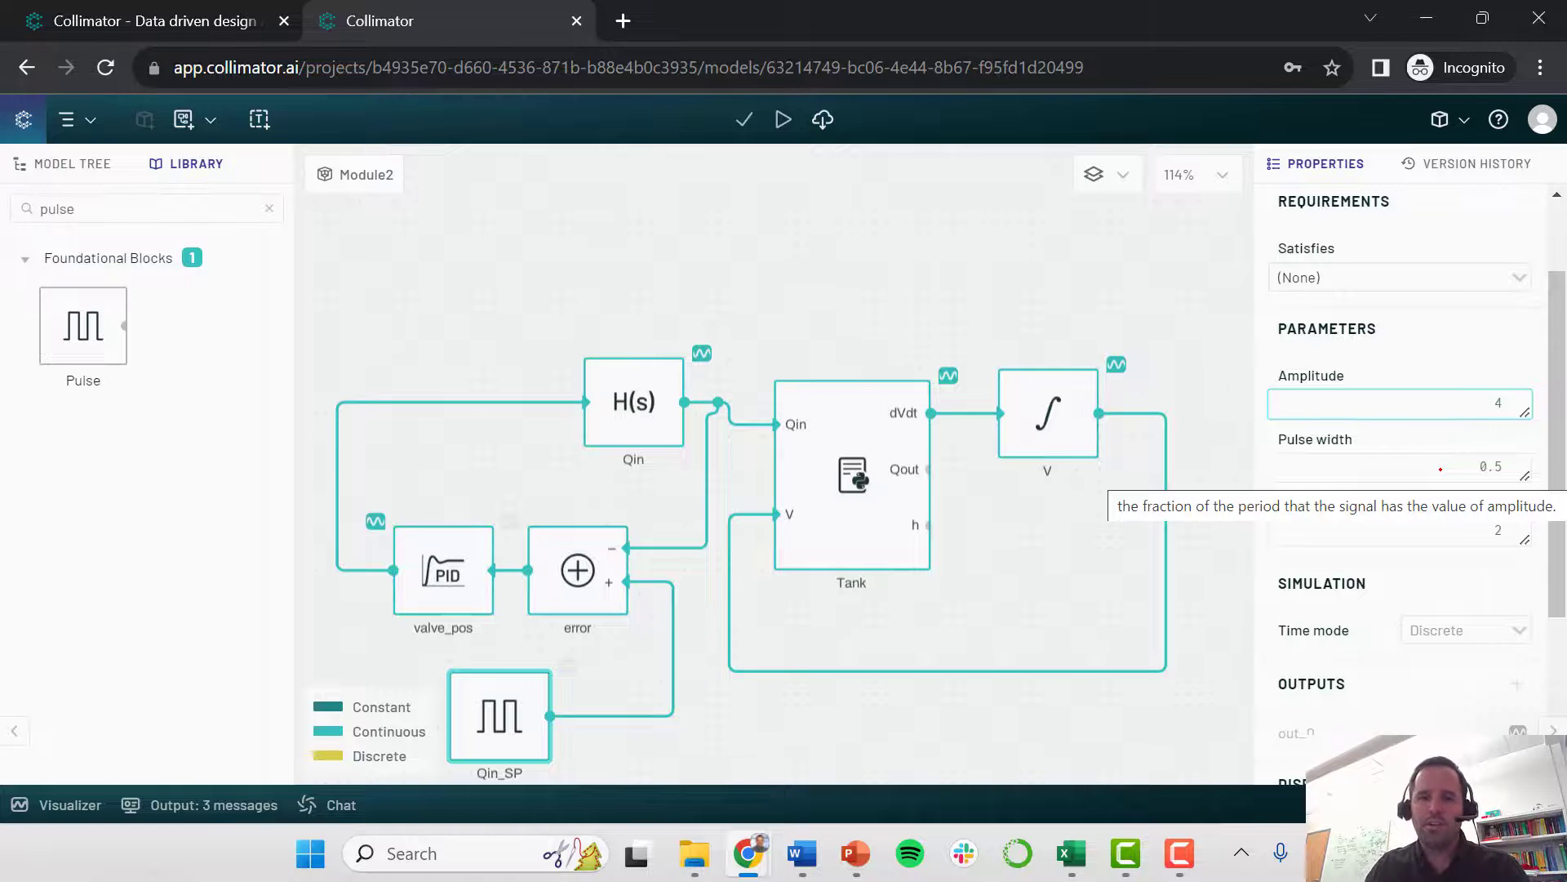
click(713, 573)
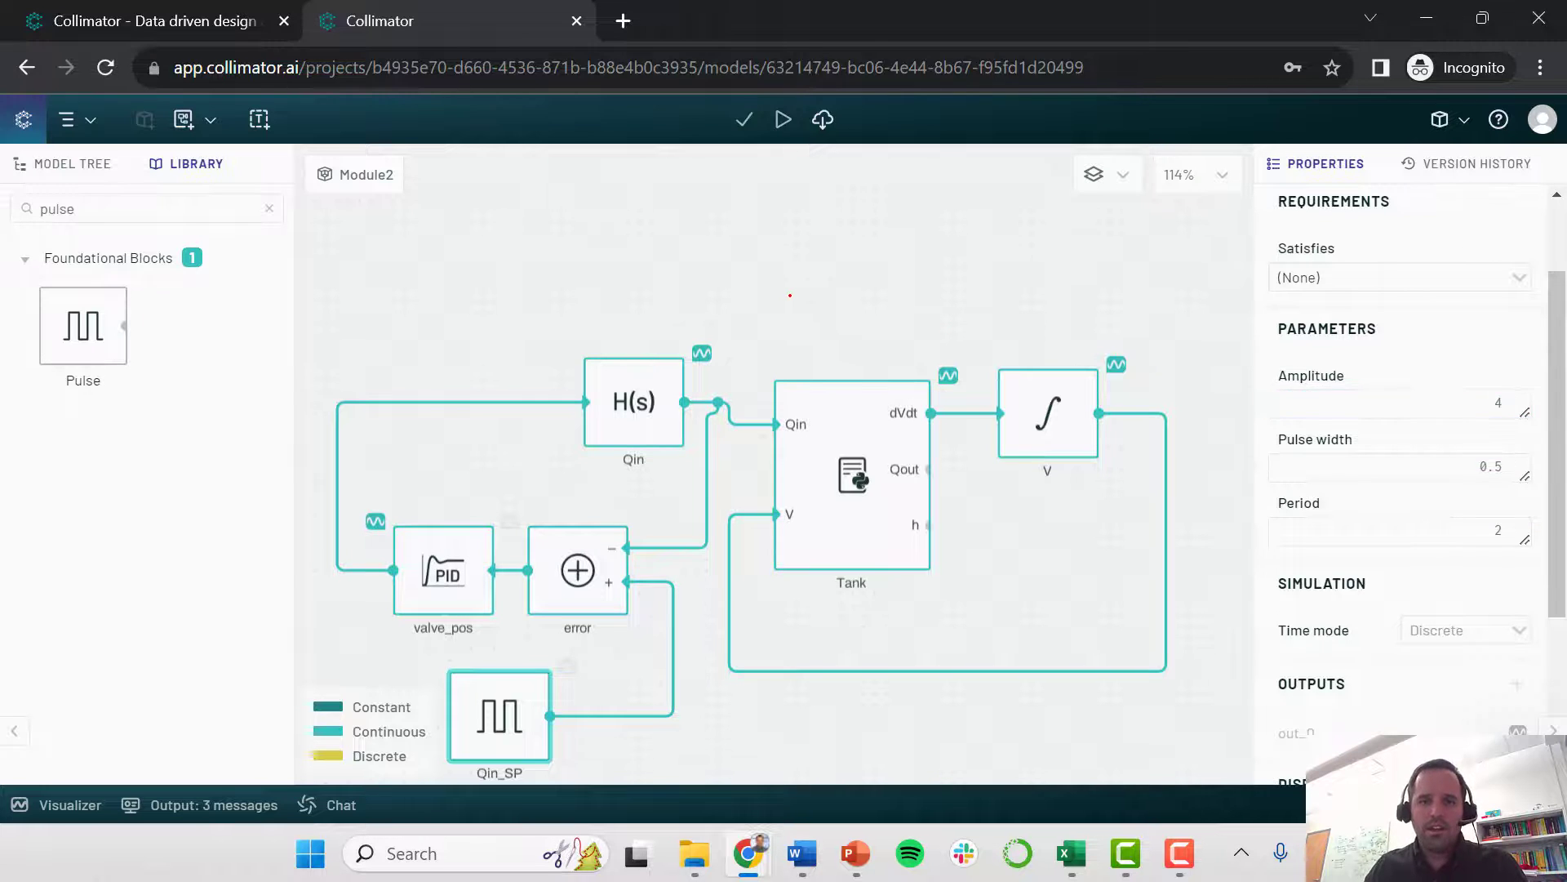
Delete the link from the Qin_SP pulse to the error block and place a Constant block below the pulse
click(671, 628)
key(Delete)
double_click(119, 209)
text(consta)
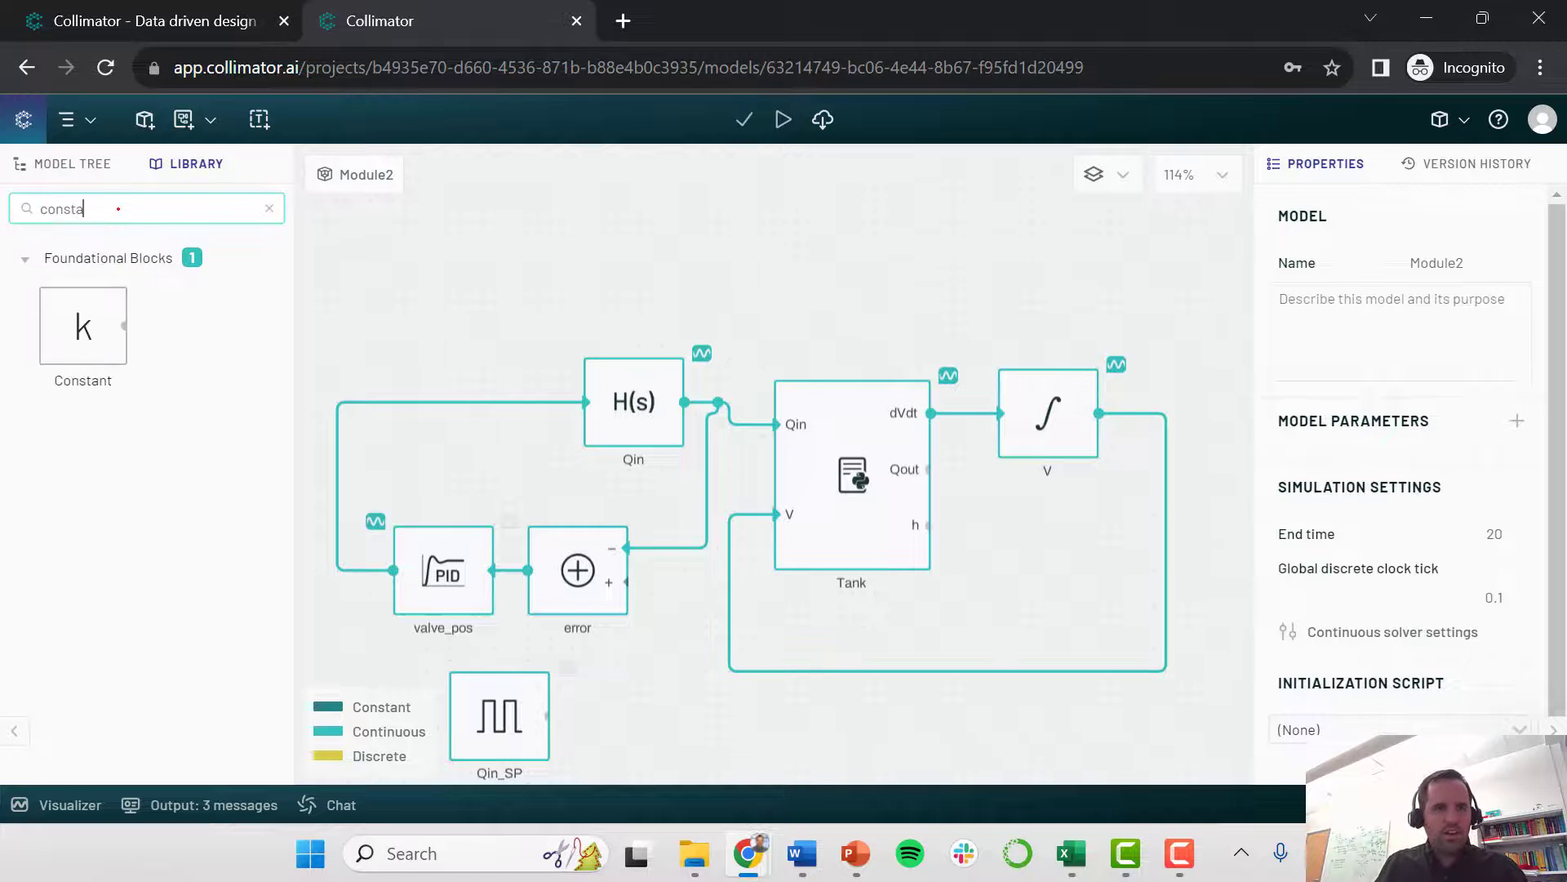
drag(70, 318, 628, 744)
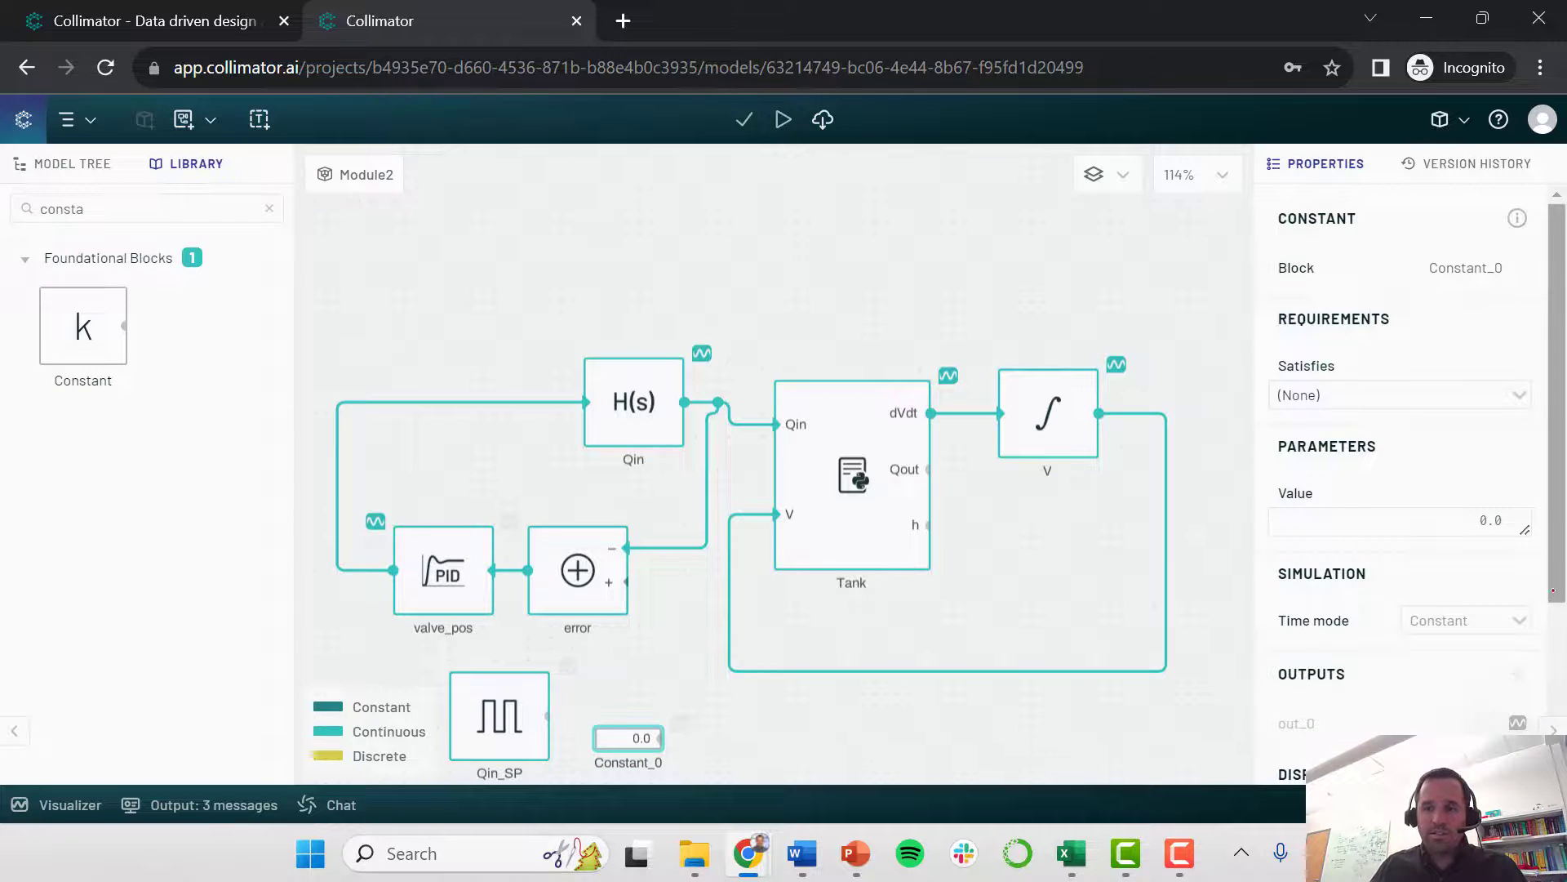
drag(1552, 570, 1552, 605)
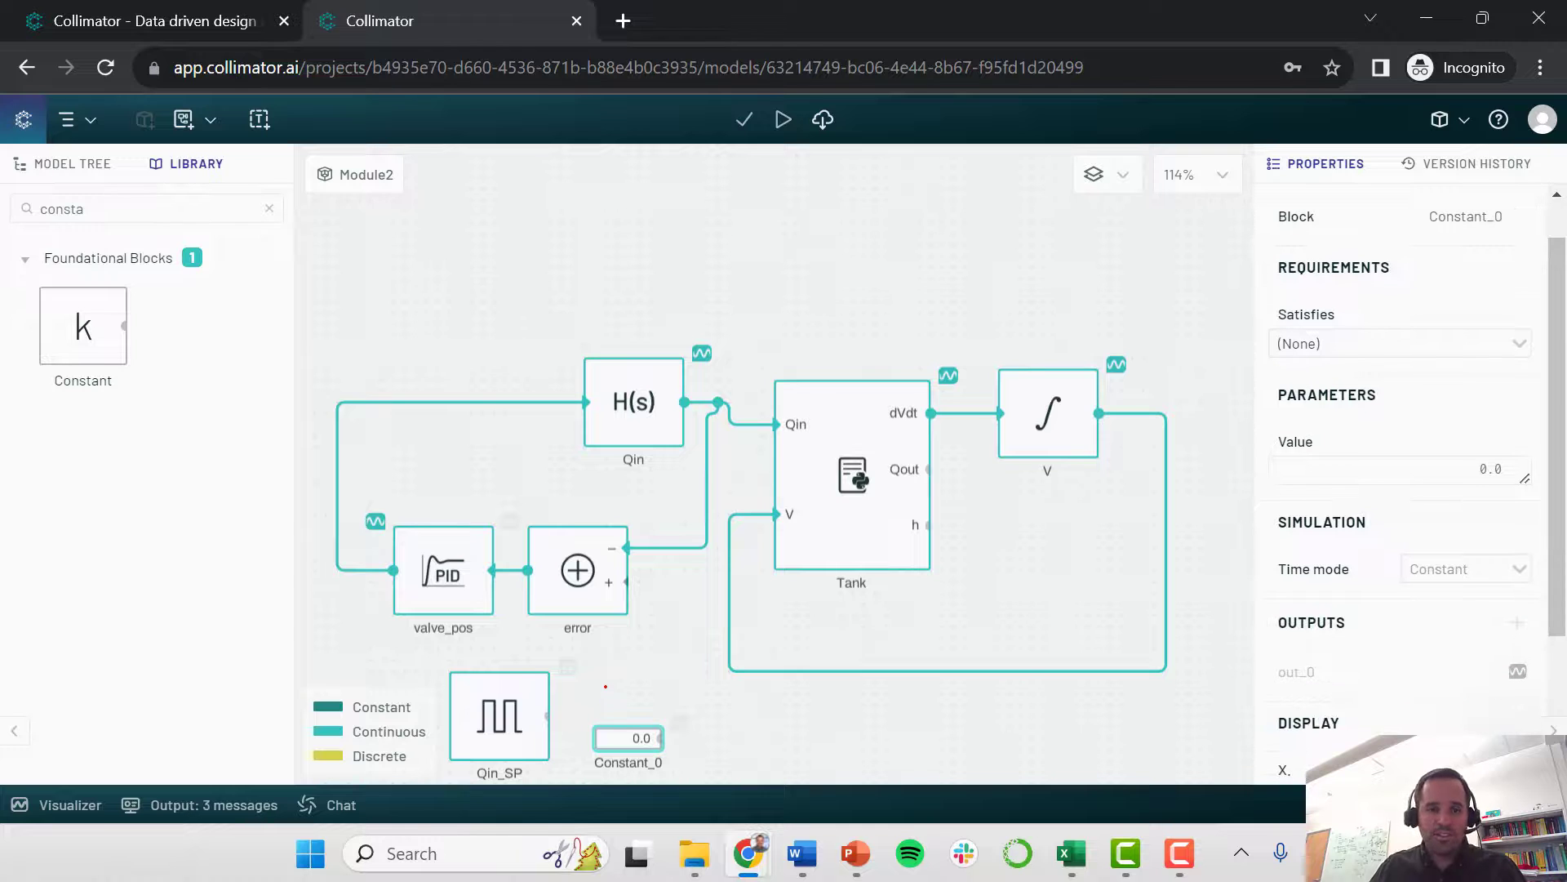
scroll(640, 669, down, 3)
drag(622, 497, 565, 582)
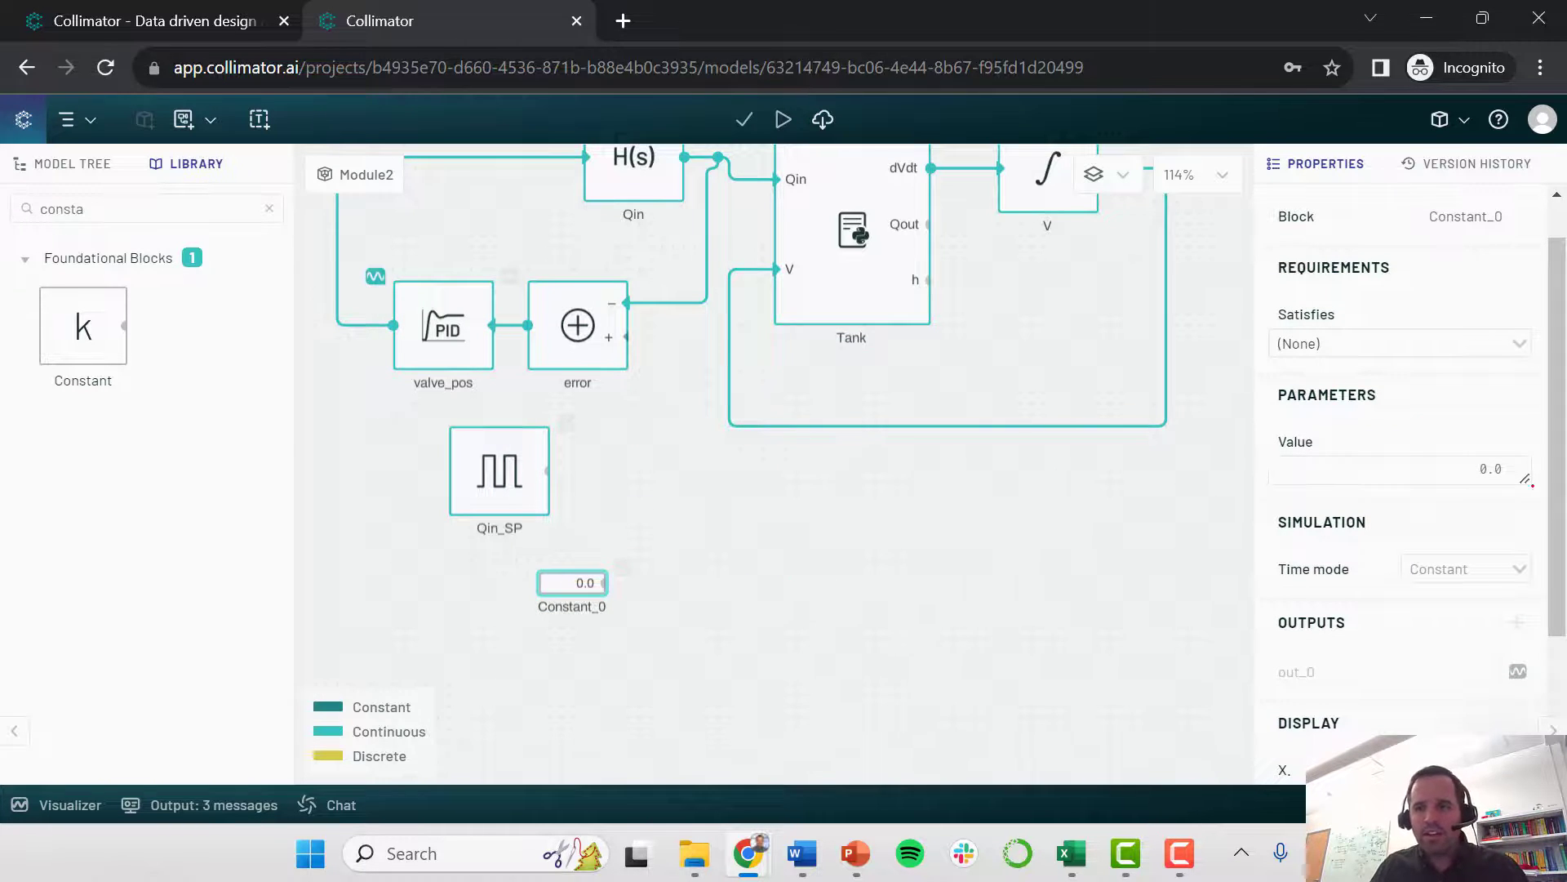
Set the new Constant block's value to 2
double_click(1465, 469)
text(2)
double_click(1465, 469)
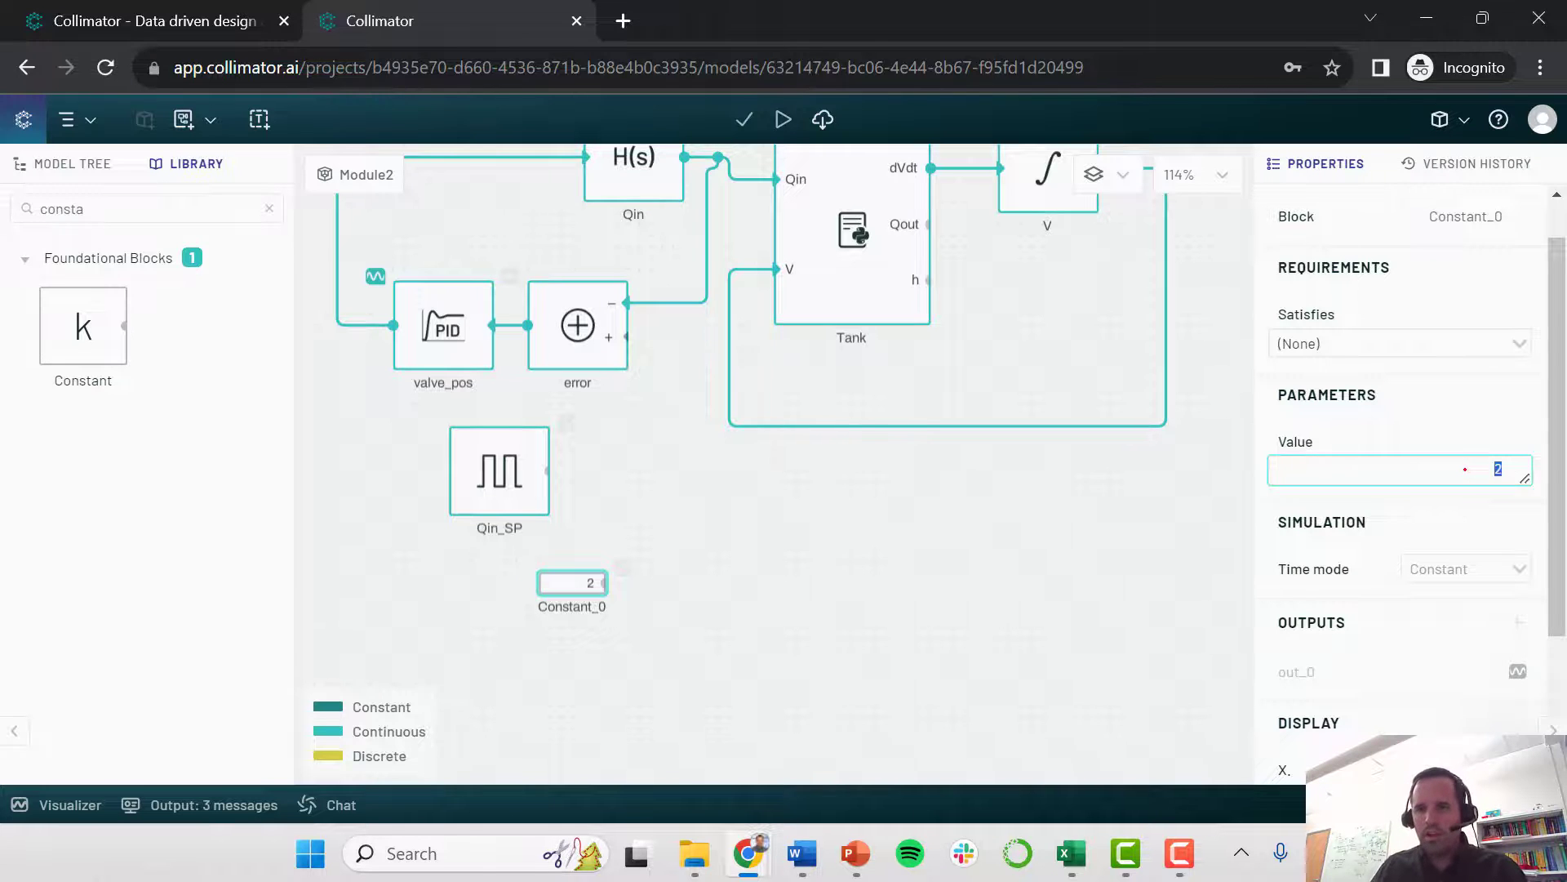
Add an Adder block beside the pulse and connect the pulse and the constant to its two positive inputs
click(555, 303)
double_click(90, 199)
text(add)
drag(83, 312, 655, 481)
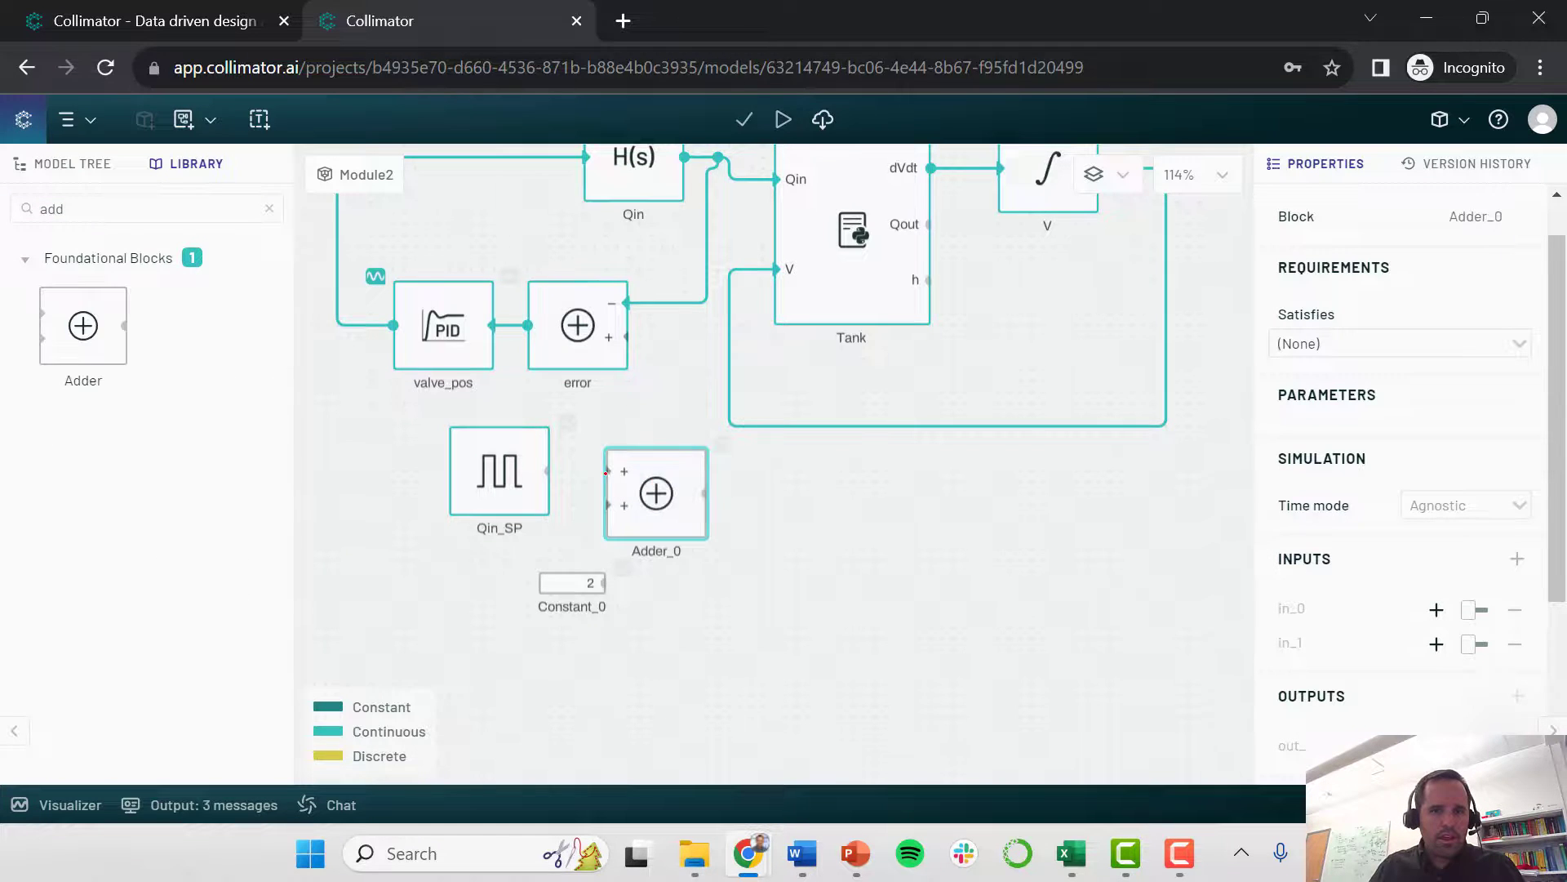
drag(550, 471, 608, 471)
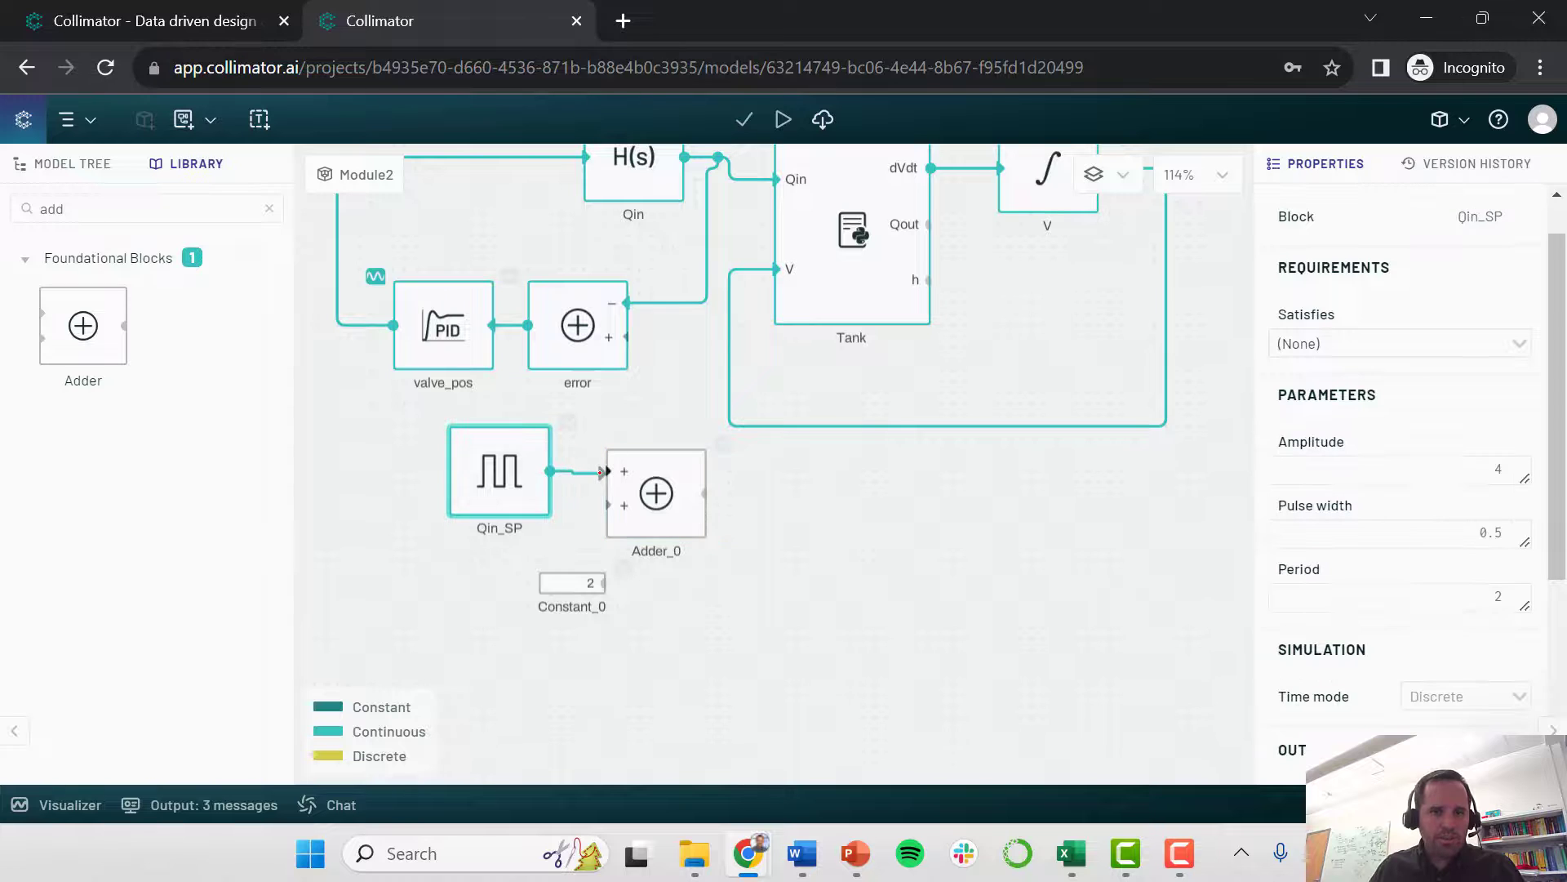
drag(558, 572, 608, 505)
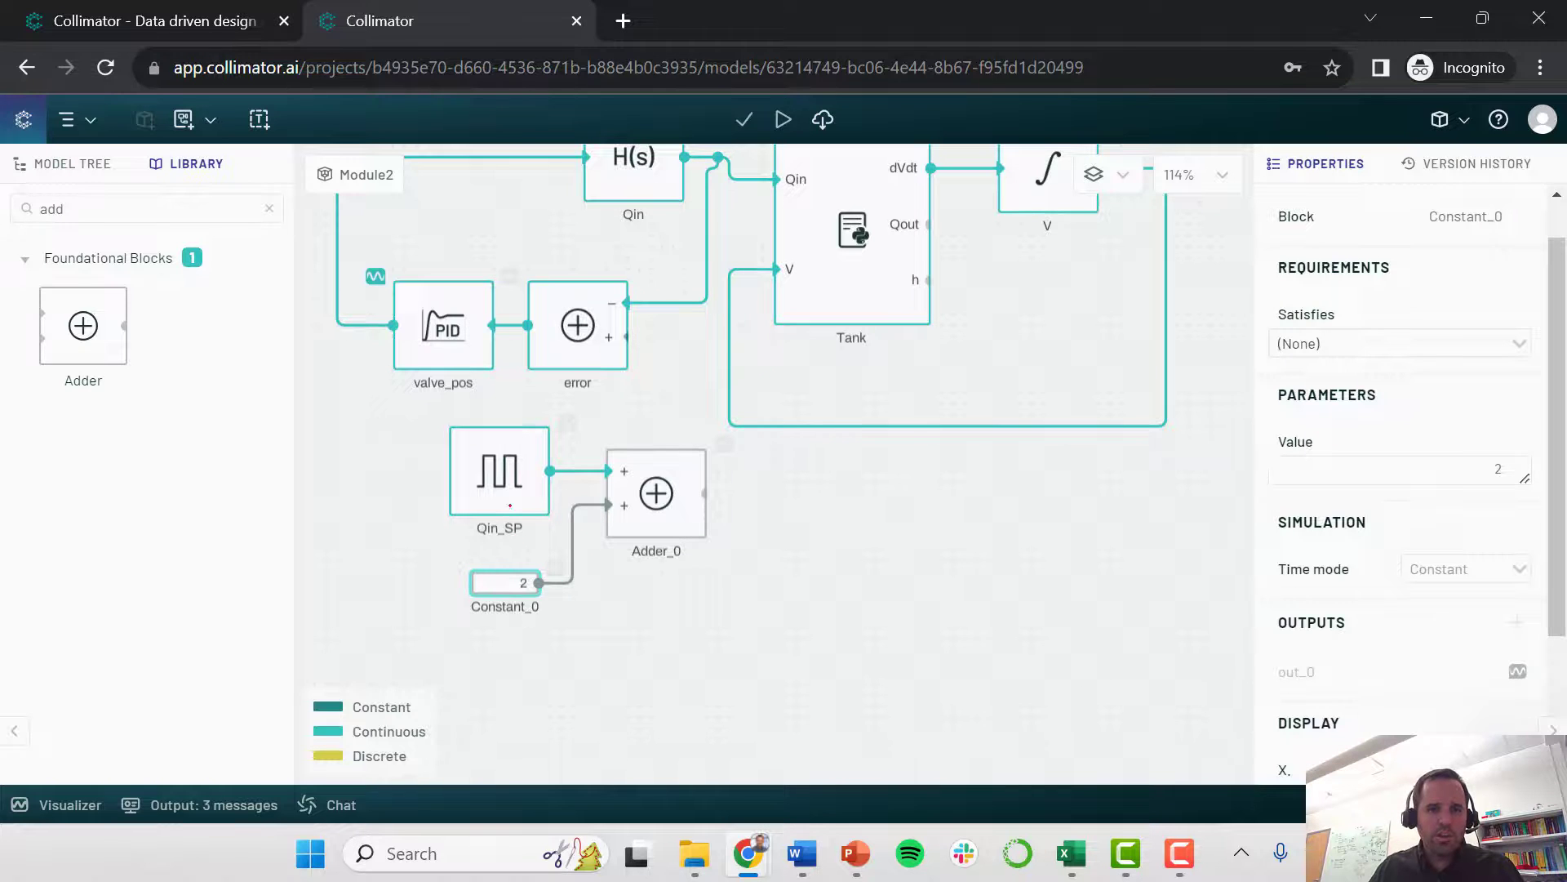
Set the Pulse block's amplitude to 2 and rename the block as pulse
click(488, 467)
double_click(1477, 469)
text(2)
double_click(1482, 470)
click(727, 623)
click(499, 472)
double_click(1480, 257)
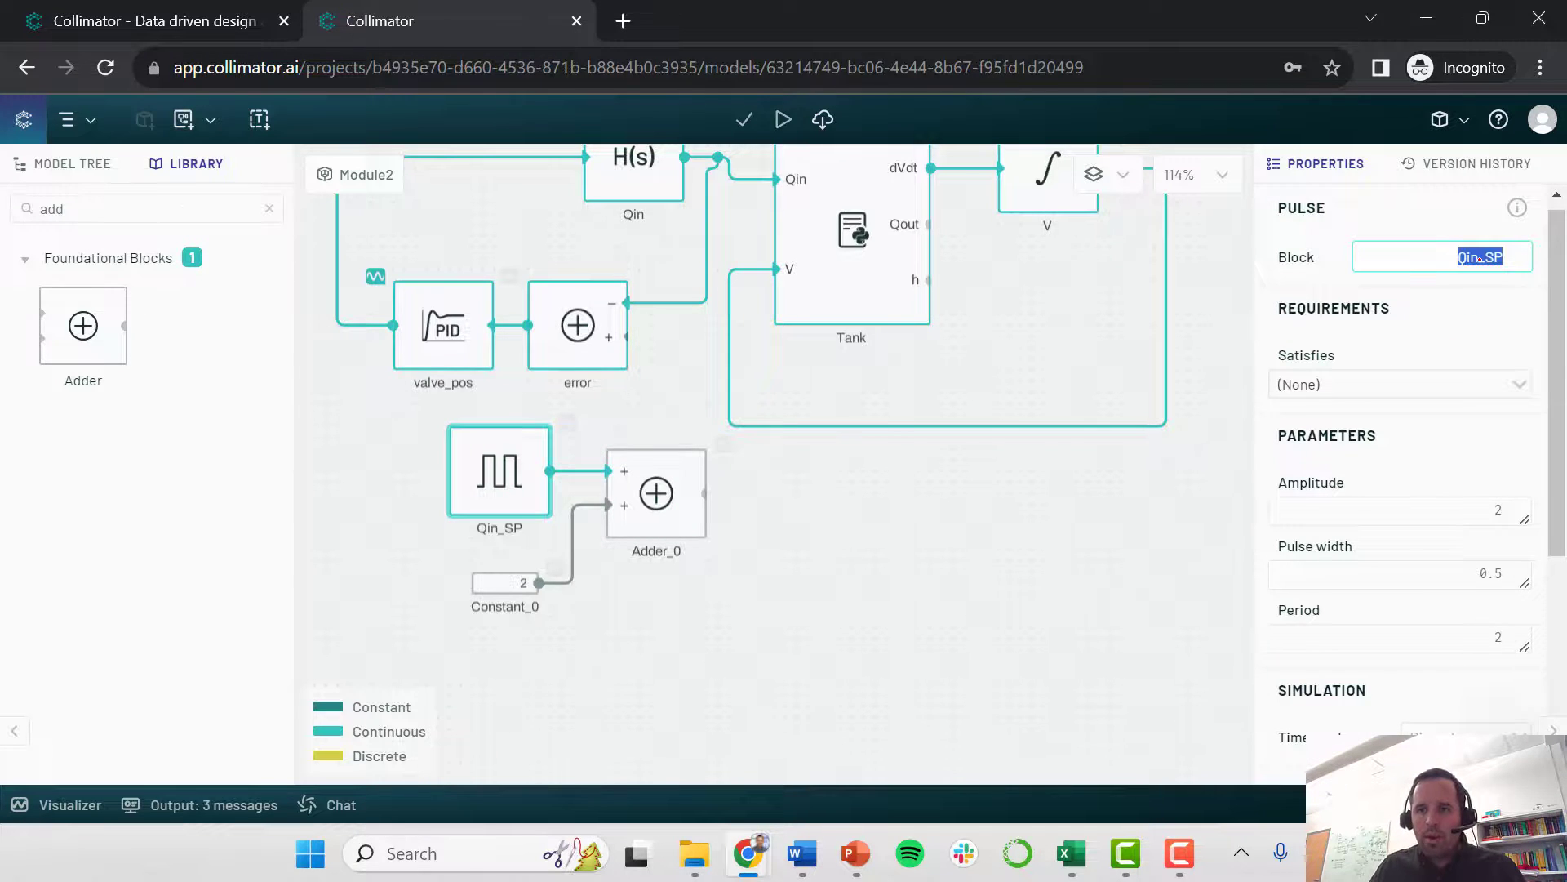
text(pulse)
key(Return)
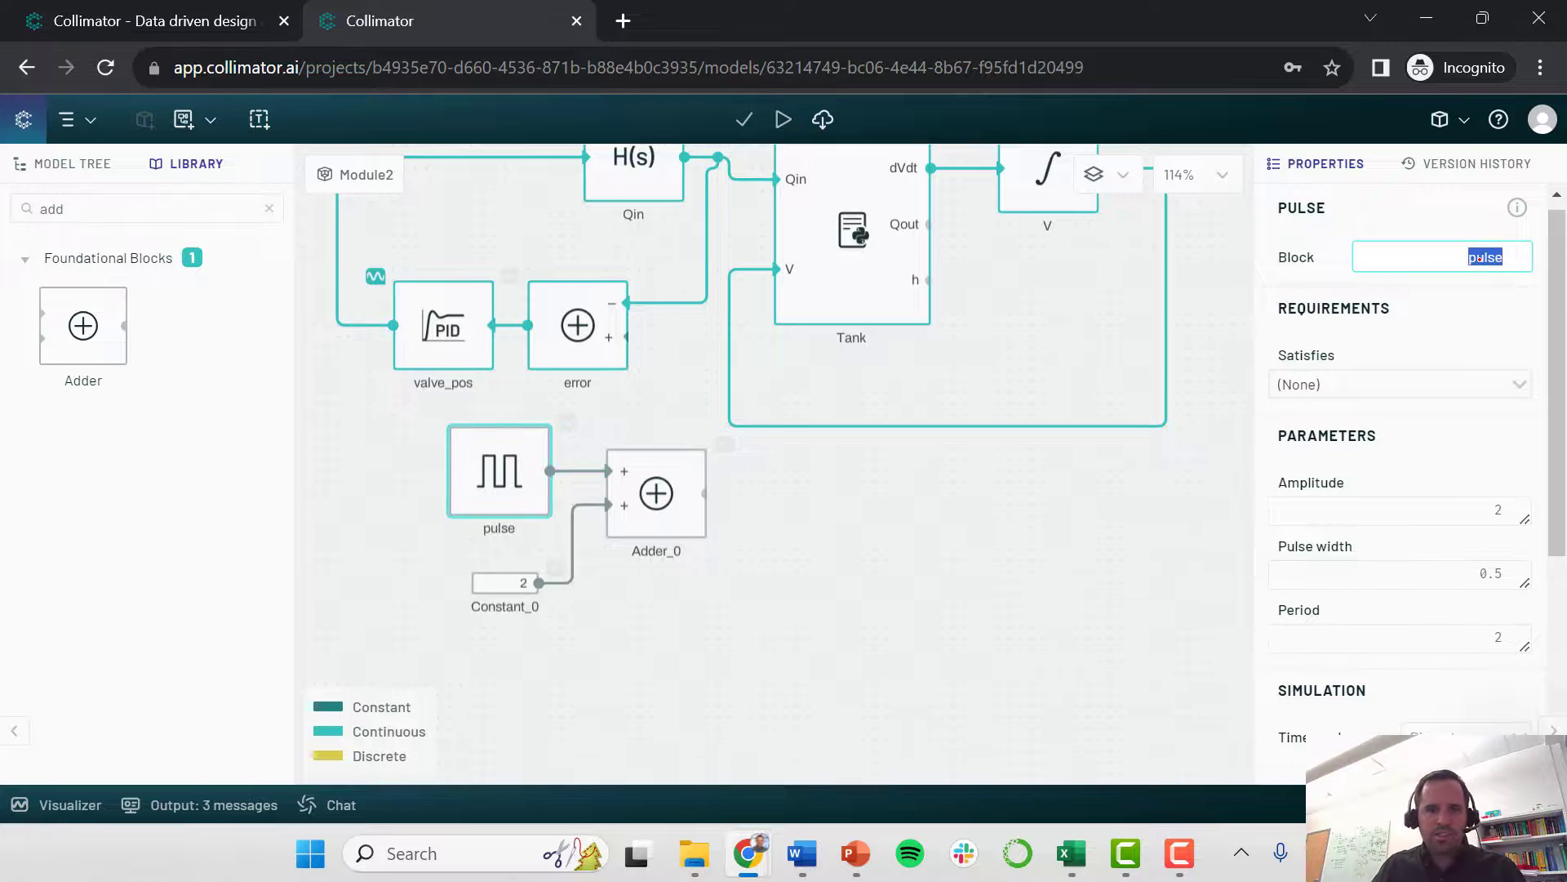
Rename the new Adder block as Qin_SP and feed its output, with signal recording enabled, to the error block's positive input
click(666, 491)
double_click(1474, 258)
text(Qu)
text(in_SP)
key(Return)
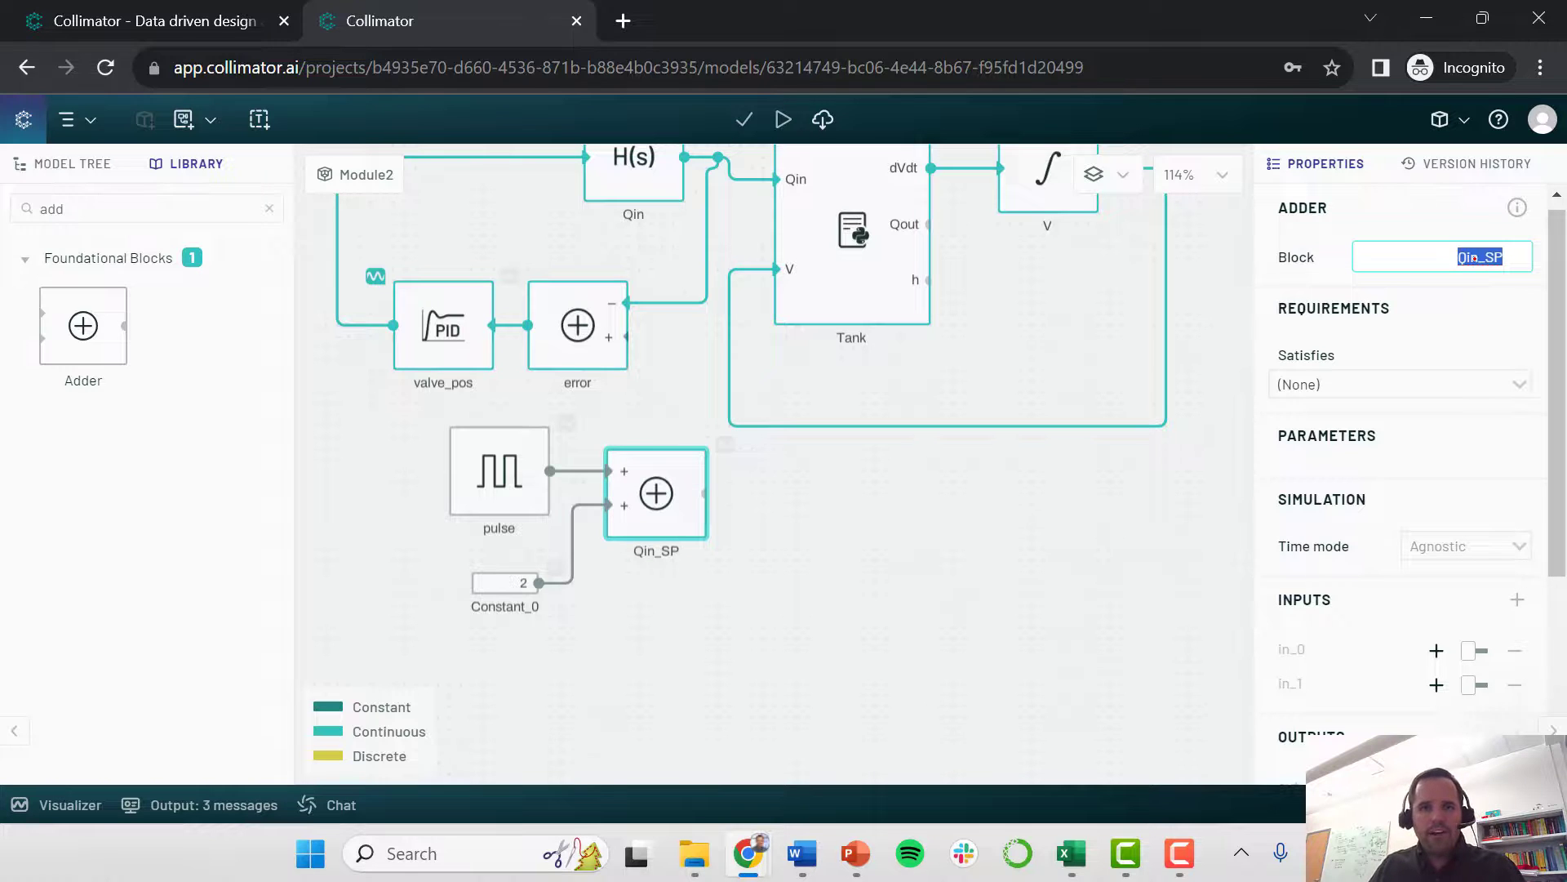
drag(707, 493, 626, 336)
click(724, 446)
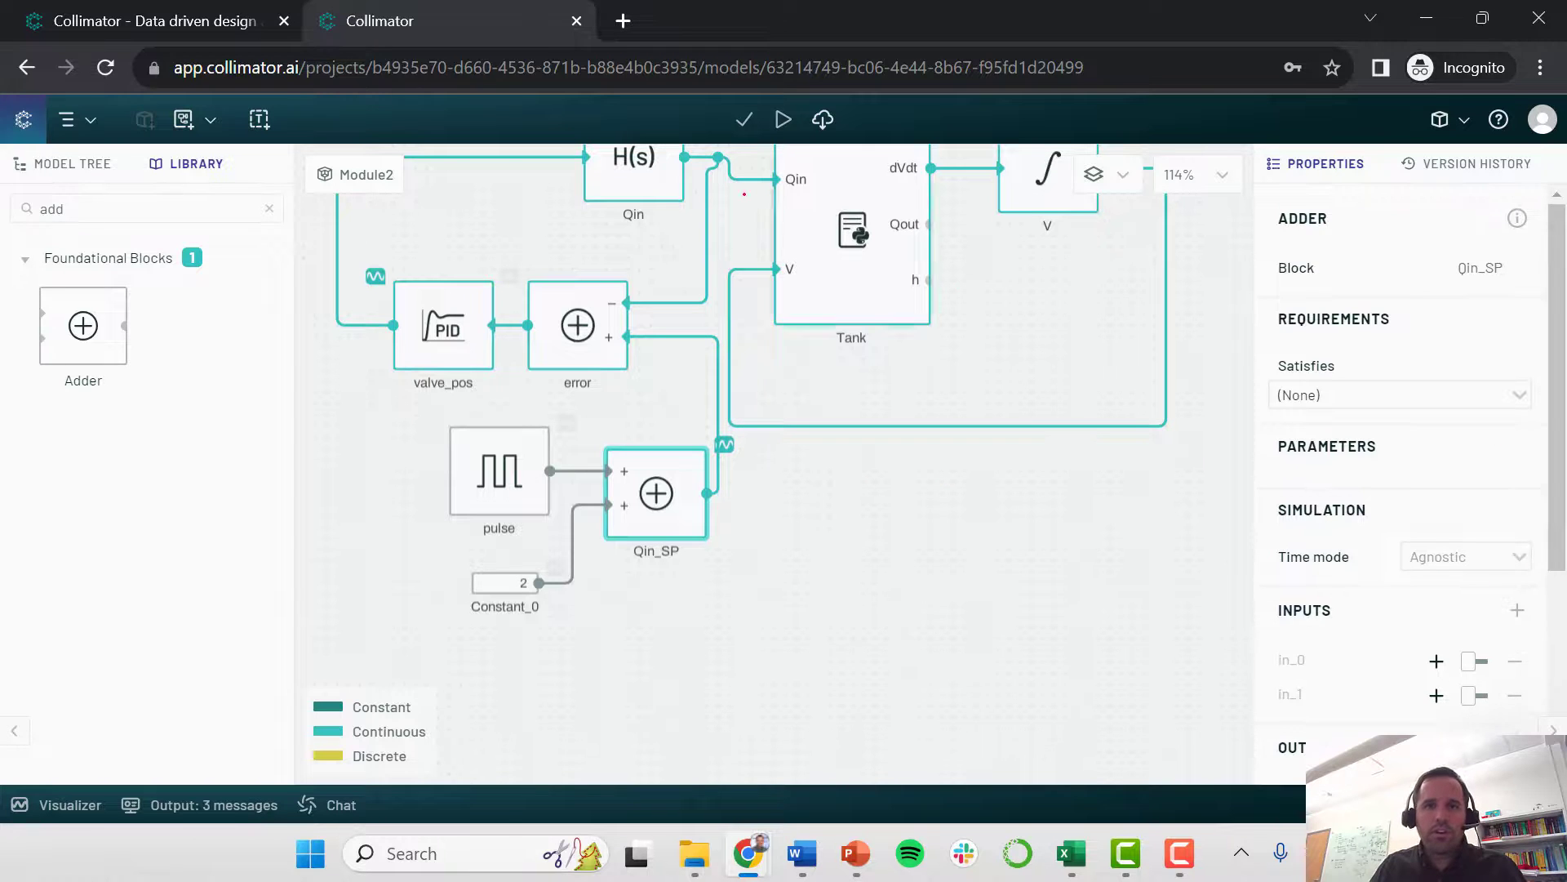
Run the simulation and review the plots through valve_pos and Qin_SP
click(783, 119)
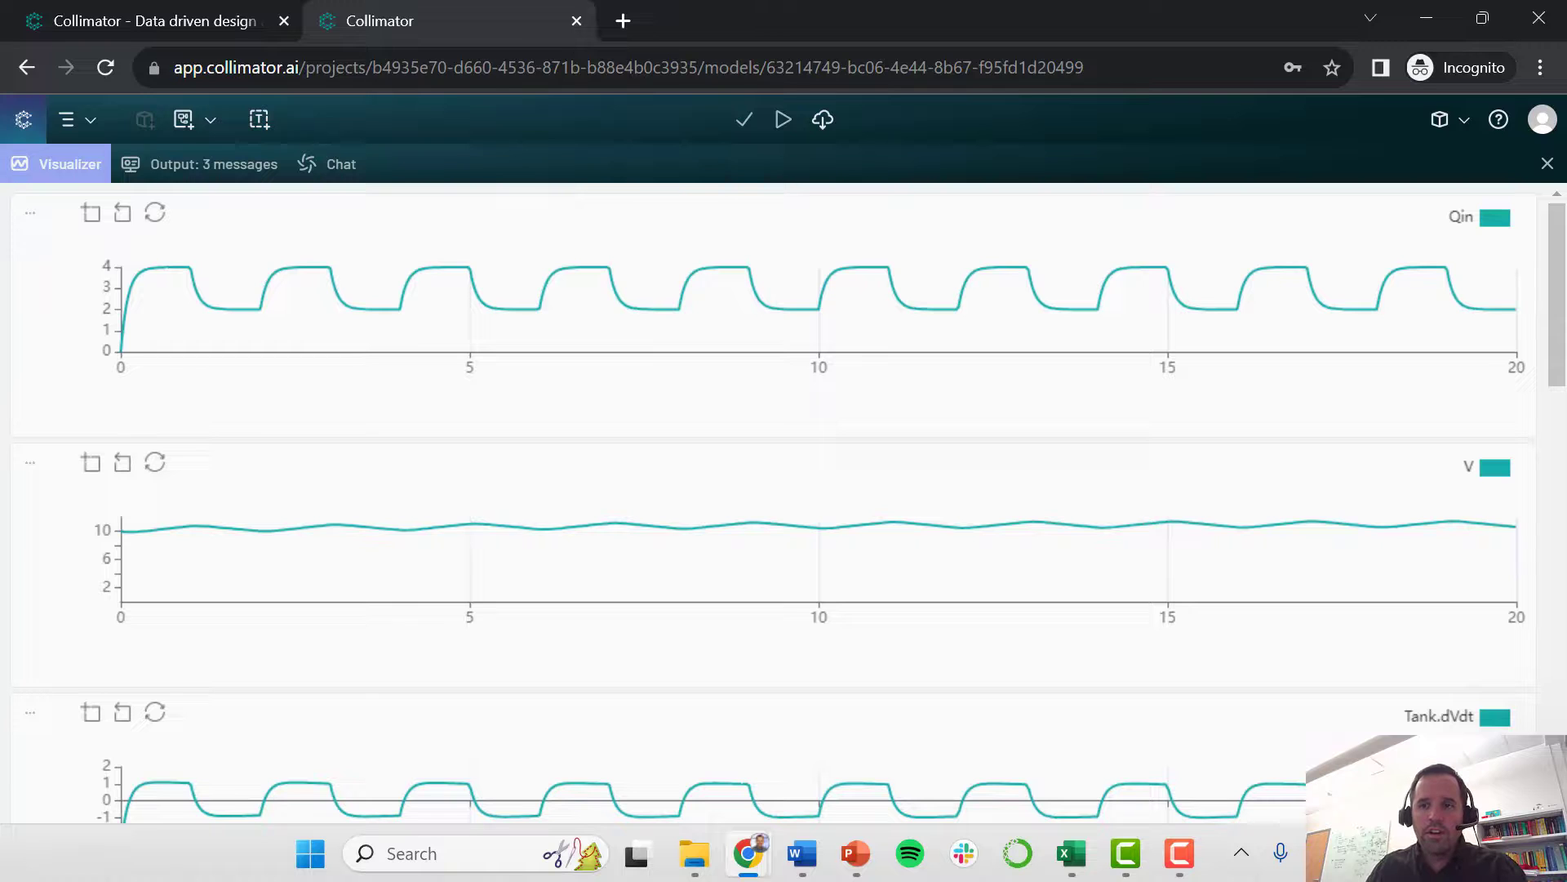
scroll(784, 424, down, 15)
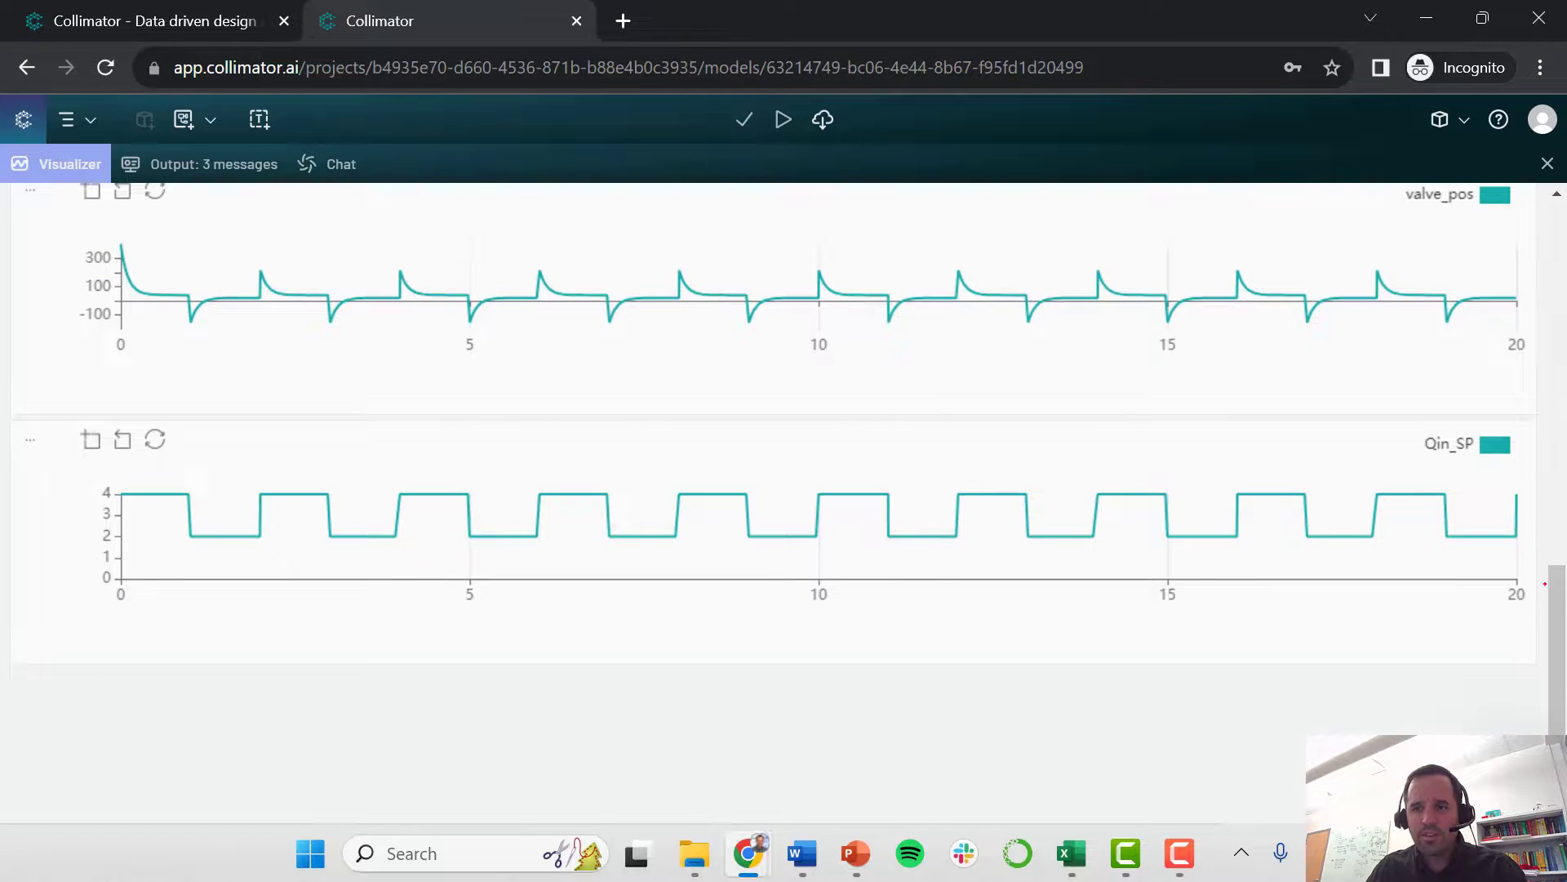
scroll(1542, 575, up, 4)
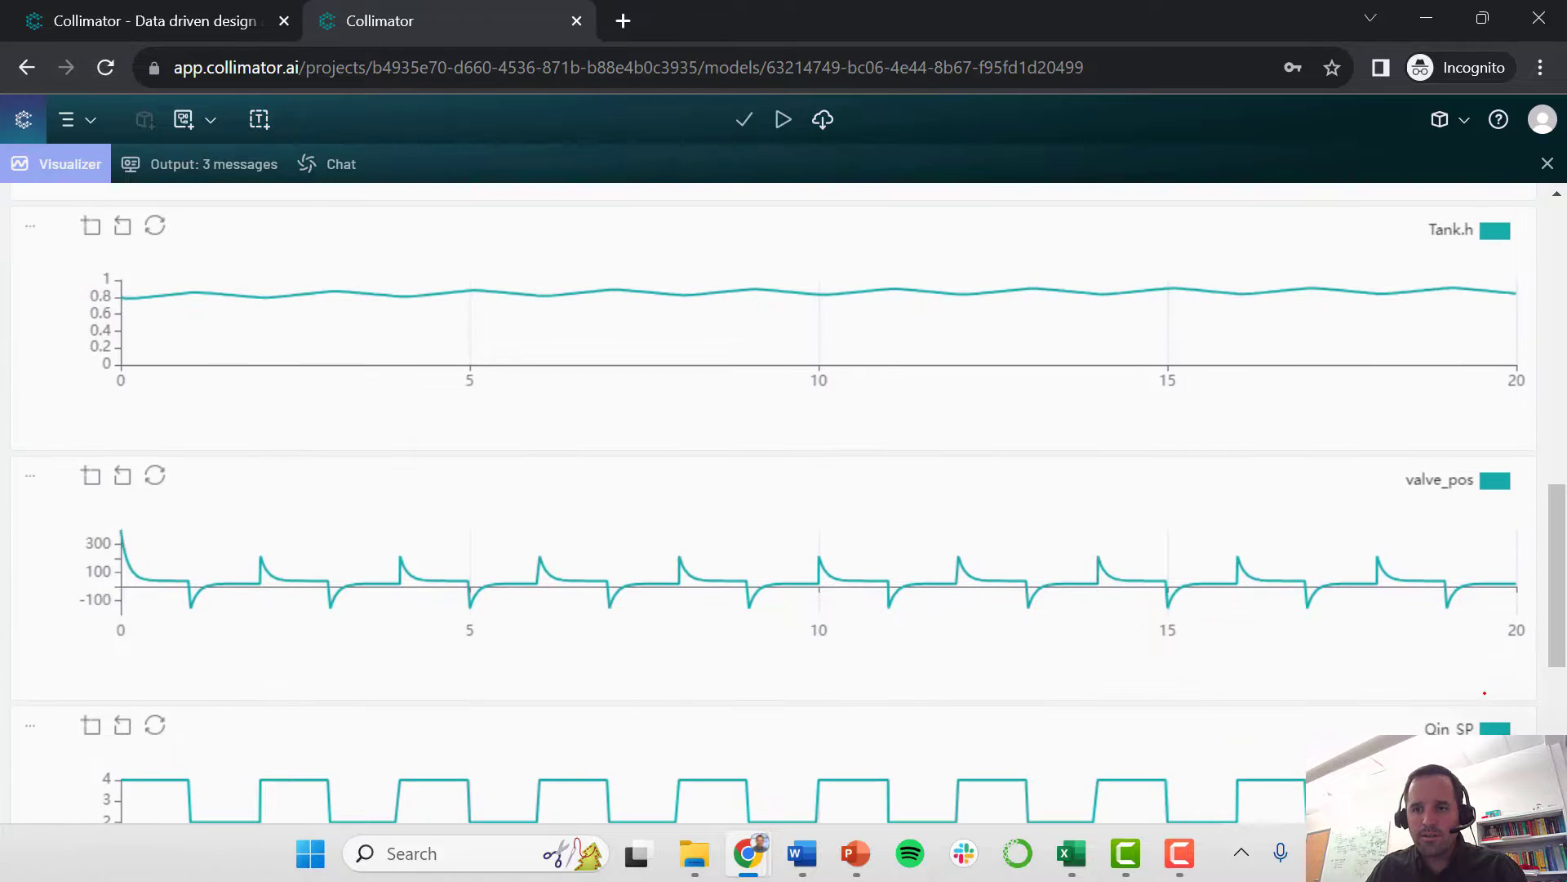
Move the Qin_SP trace up into the Qin plot to compare the flow with its setpoint
scroll(1485, 729, down, 6)
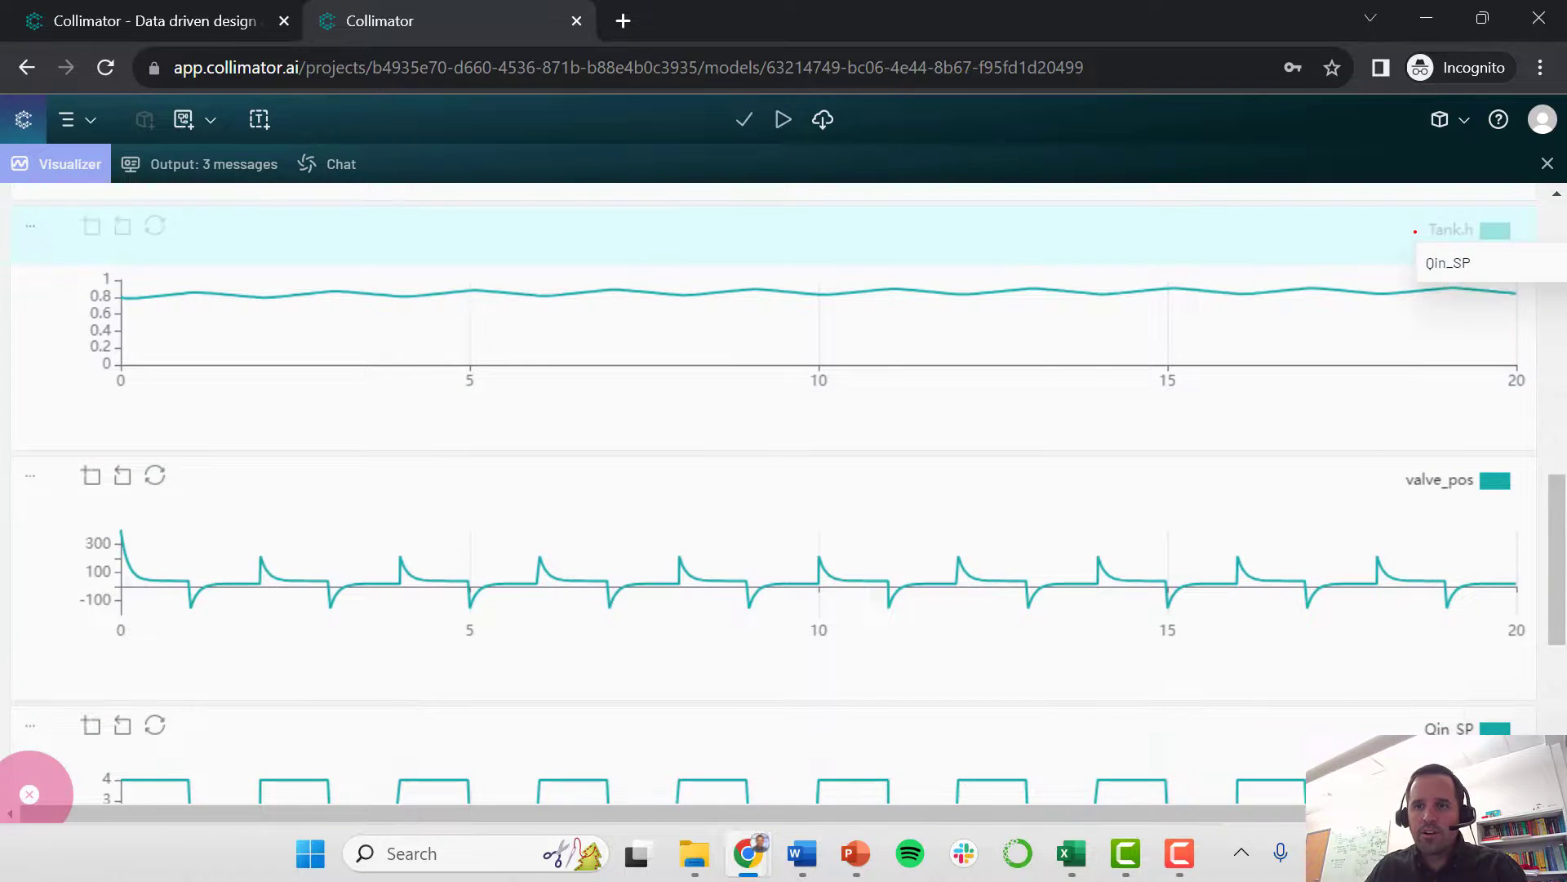
scroll(1543, 571, up, 4)
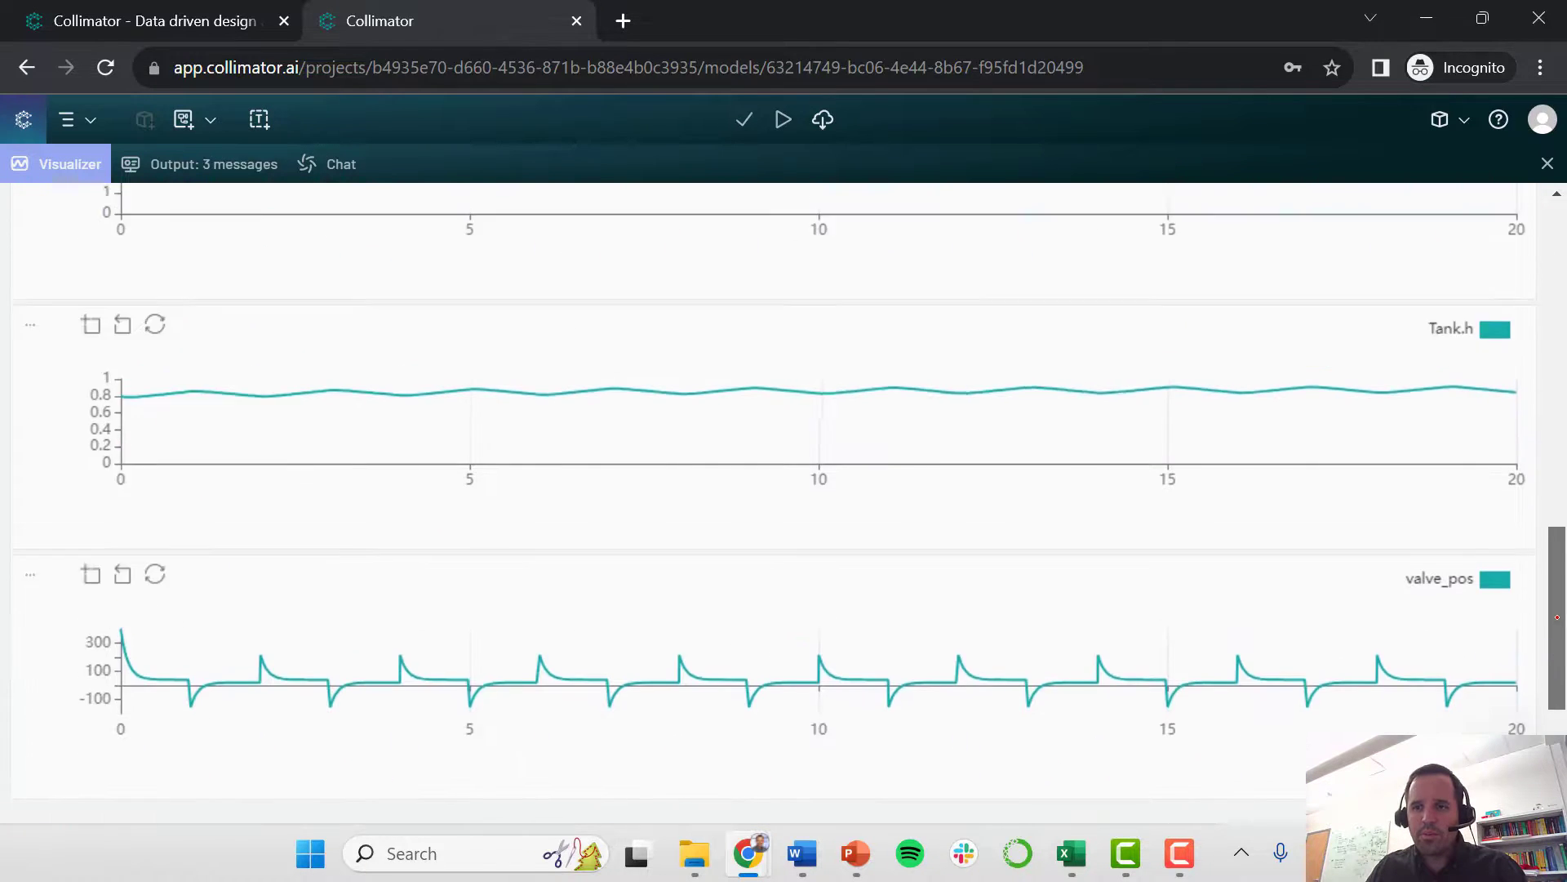
scroll(1544, 506, up, 1)
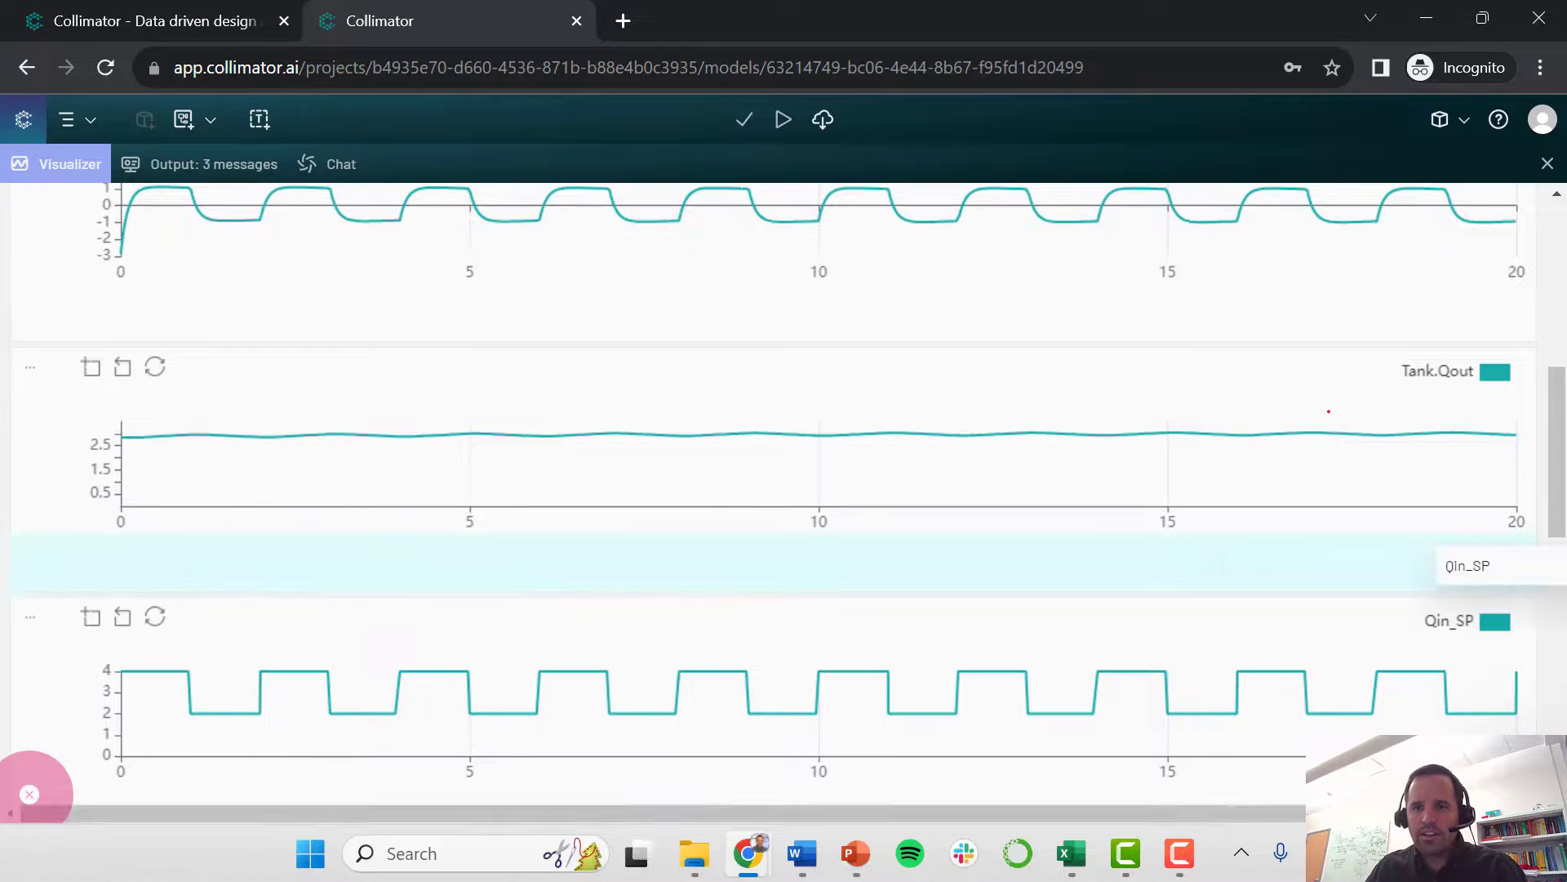
scroll(1104, 256, down, 1)
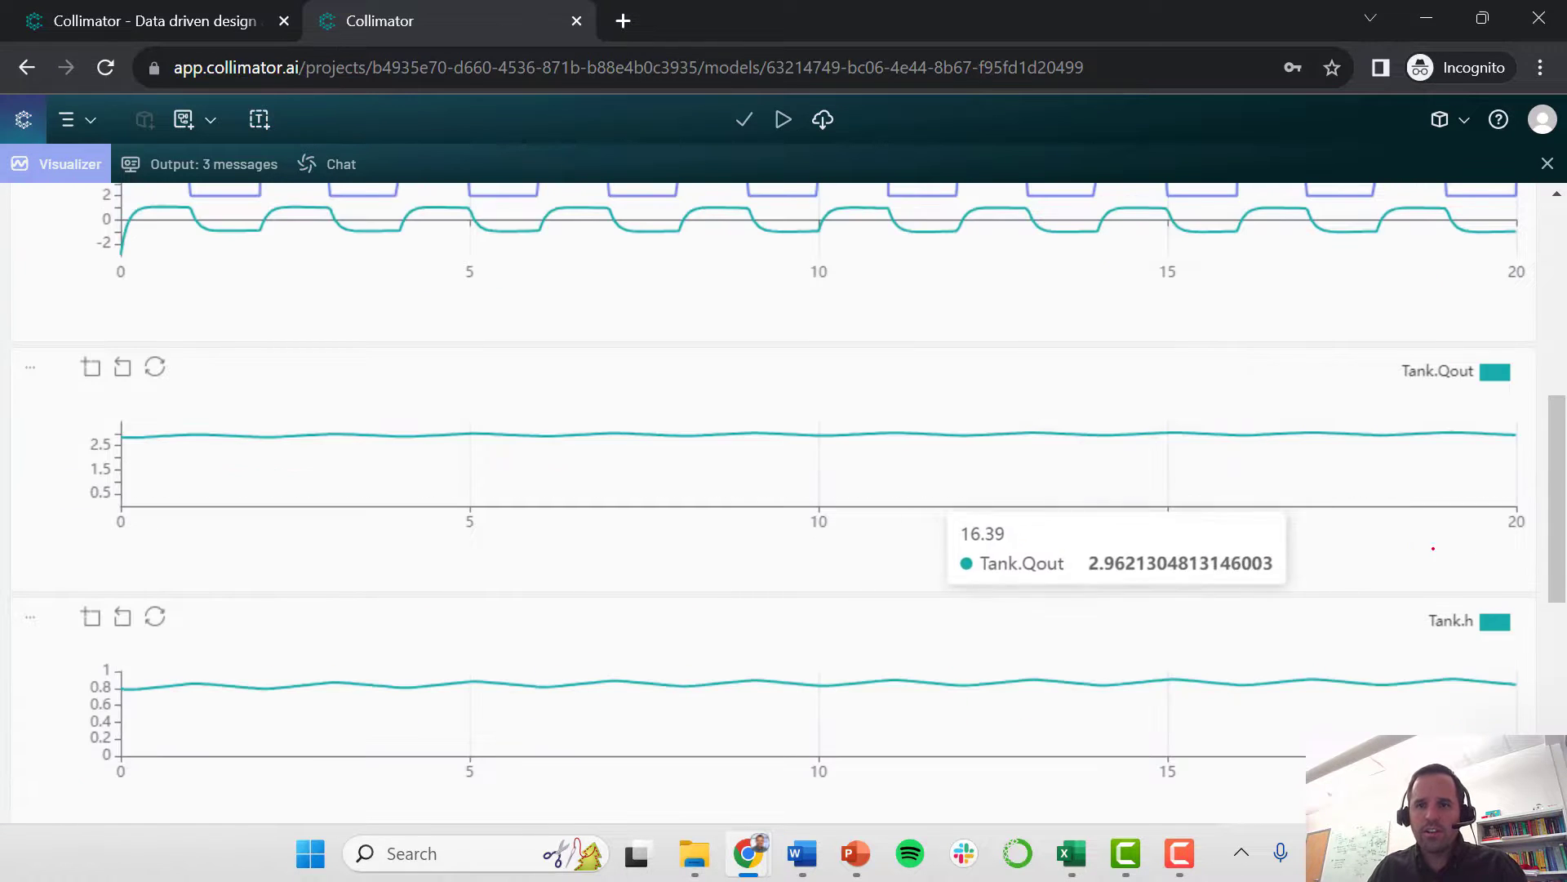
drag(1555, 524, 1551, 405)
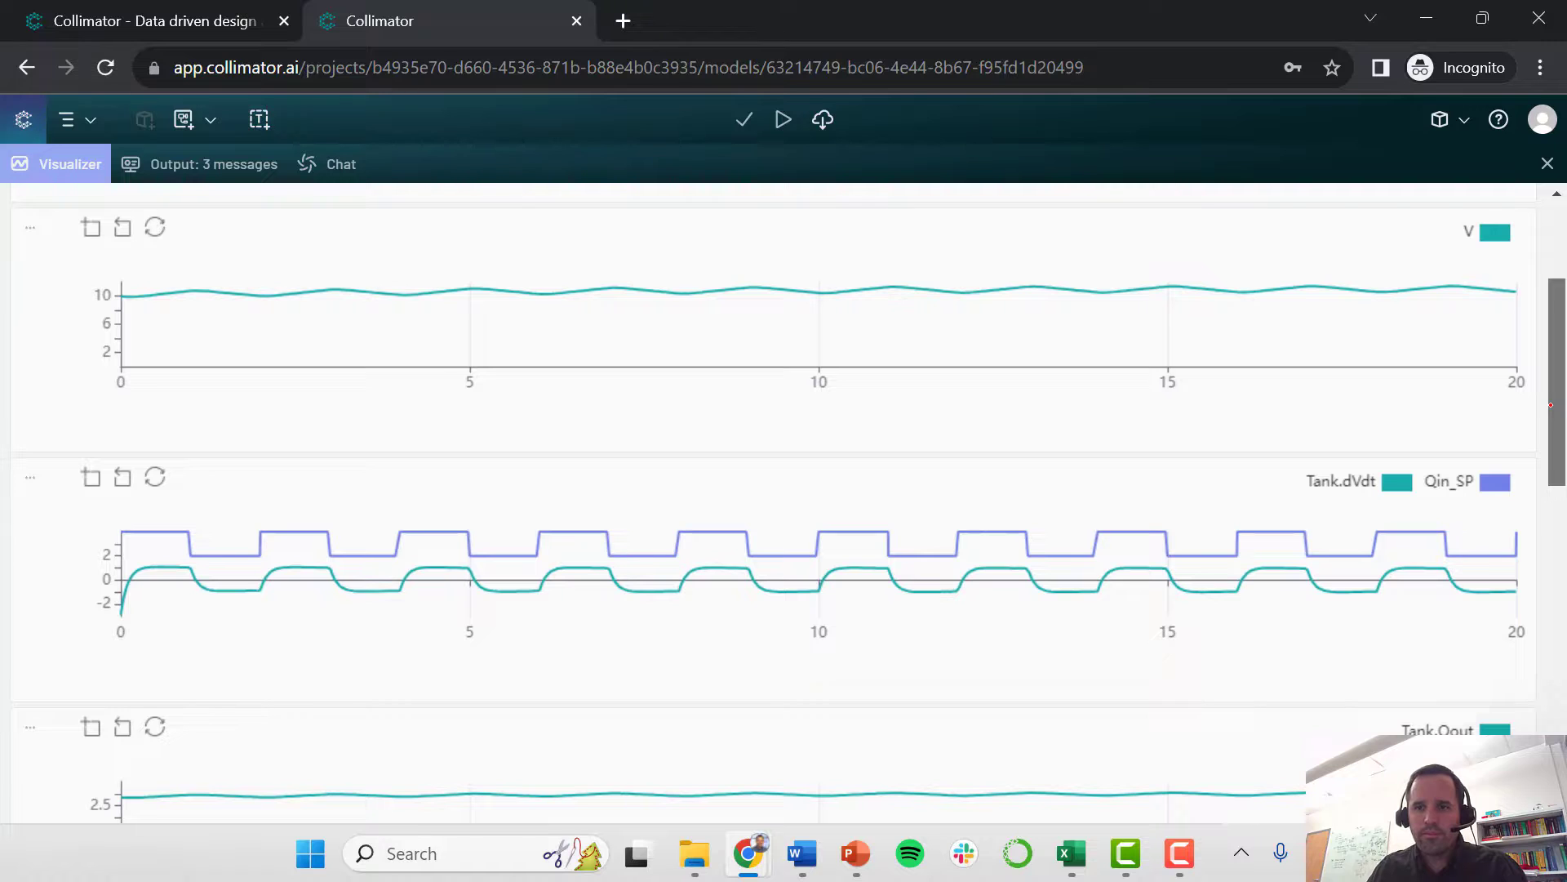
drag(1496, 483, 1423, 261)
scroll(1496, 466, up, 3)
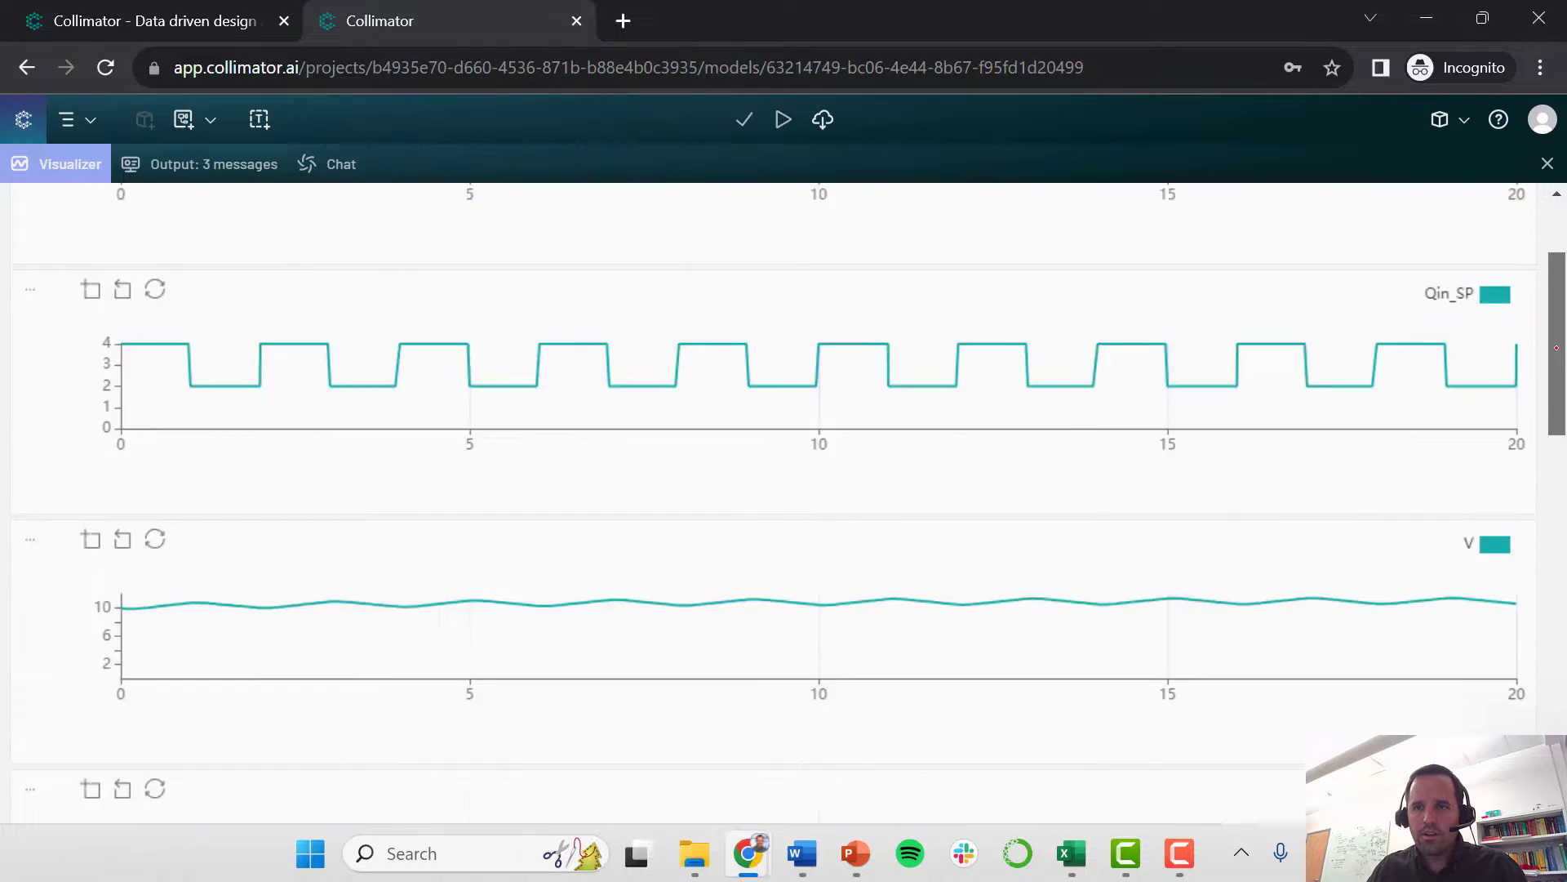
drag(1496, 466, 1168, 294)
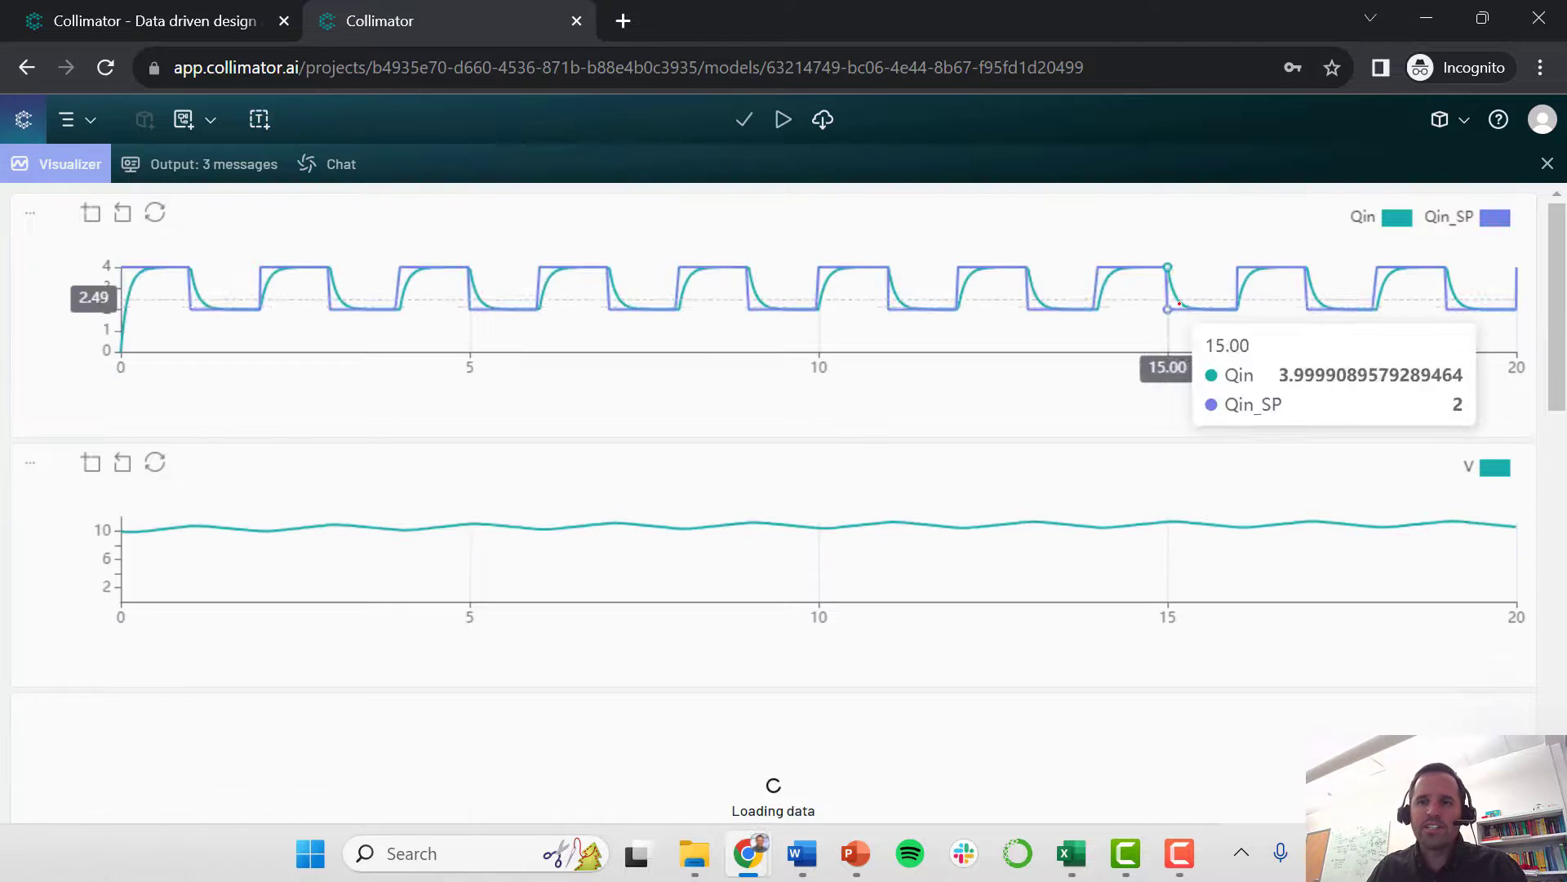